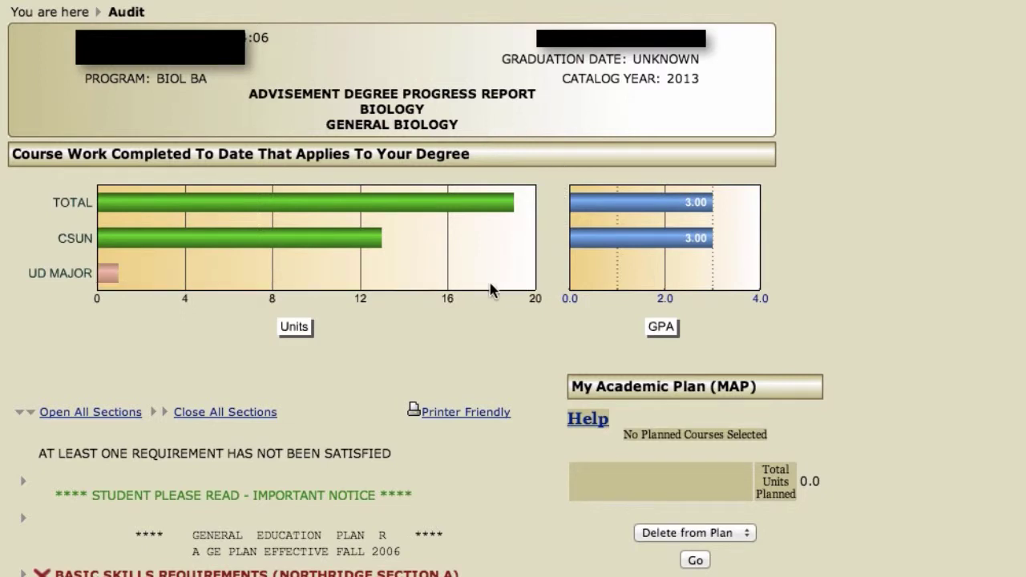
# Step: Expand all sections of the degree progress report
pyautogui.moveTo(148, 246)
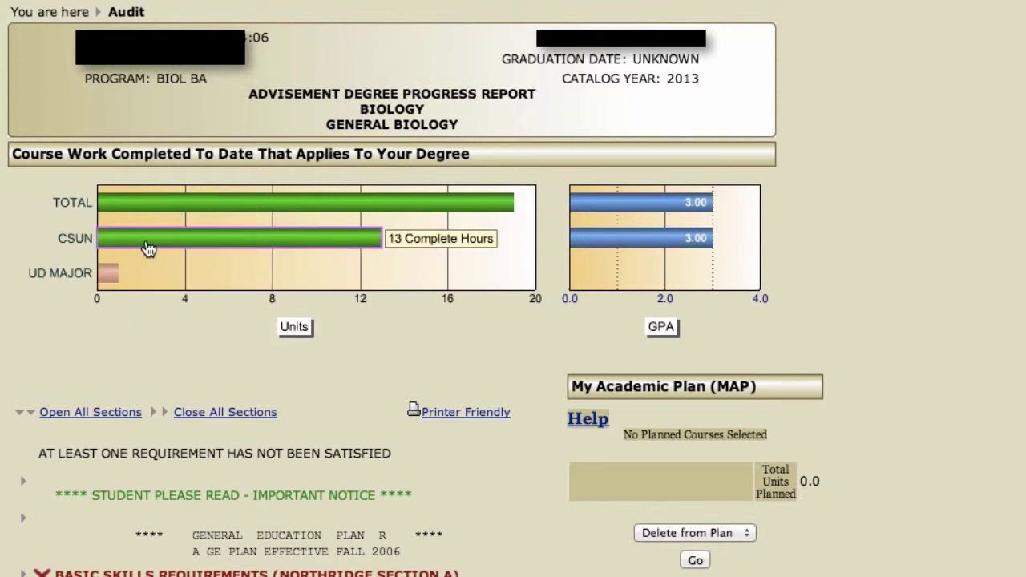
pyautogui.moveTo(154, 214)
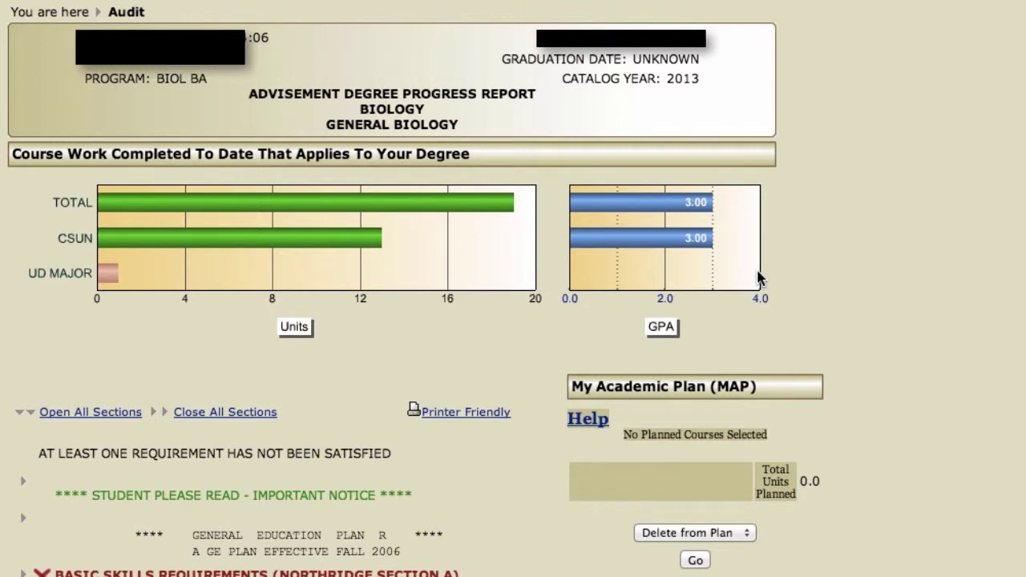
pyautogui.scroll(-8, 401, 320)
pyautogui.scroll(1, 89, 164)
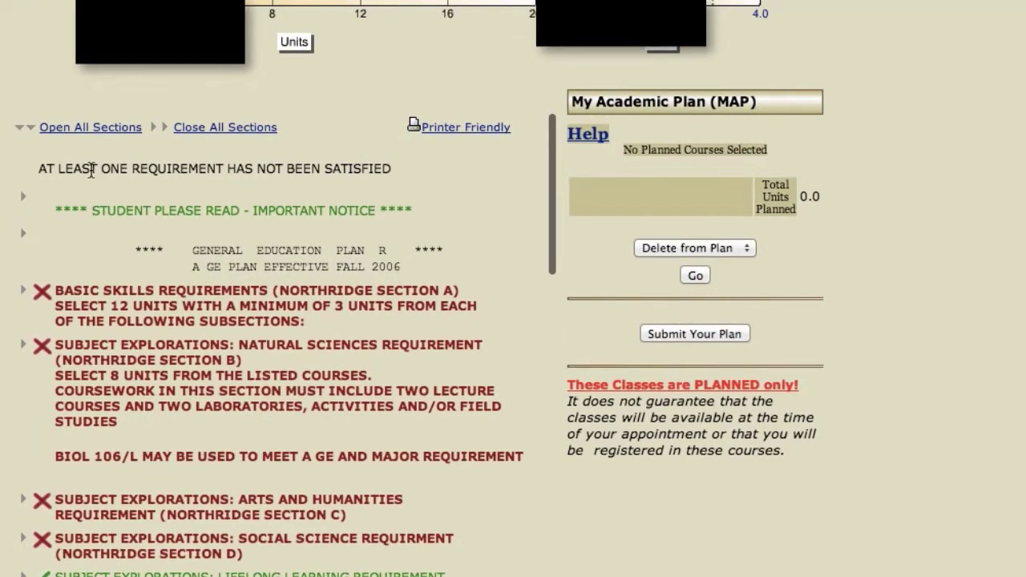
pyautogui.click(72, 130)
# Step: Read through the report's important notice and General Education requirement sections A to F with their course lists
pyautogui.scroll(-5, 70, 361)
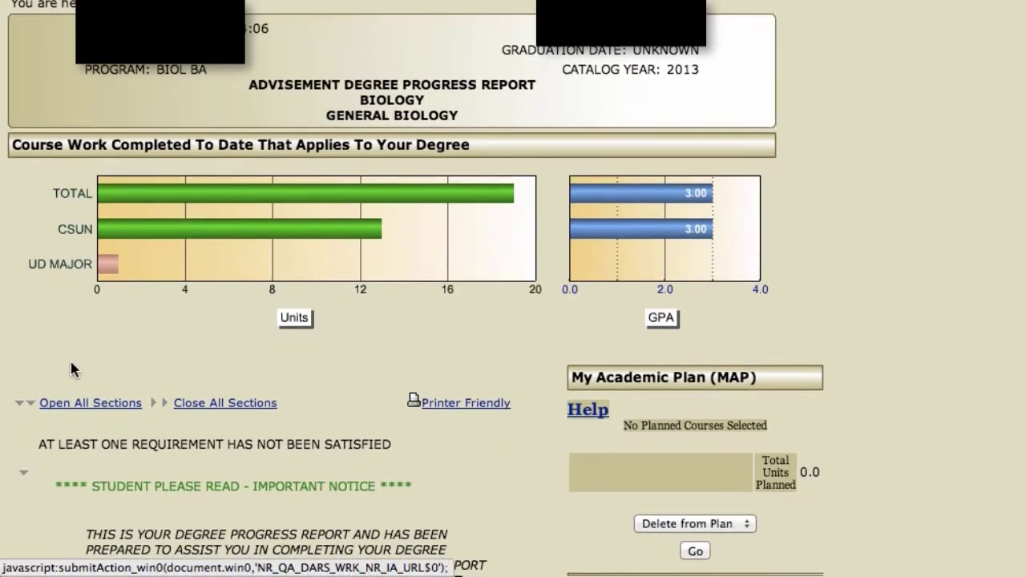
pyautogui.scroll(-10, 999, 169)
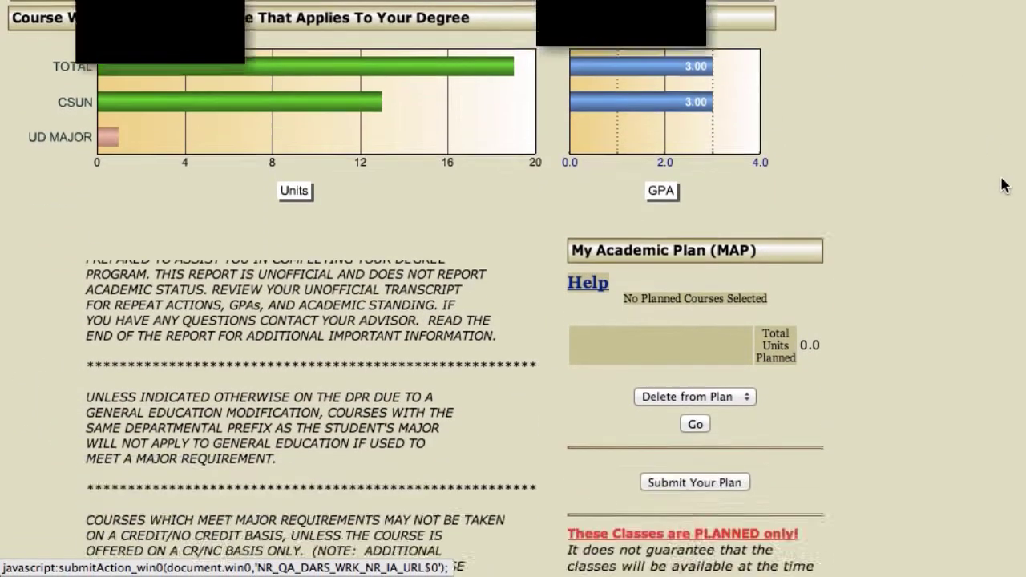
pyautogui.scroll(-12, 171, 350)
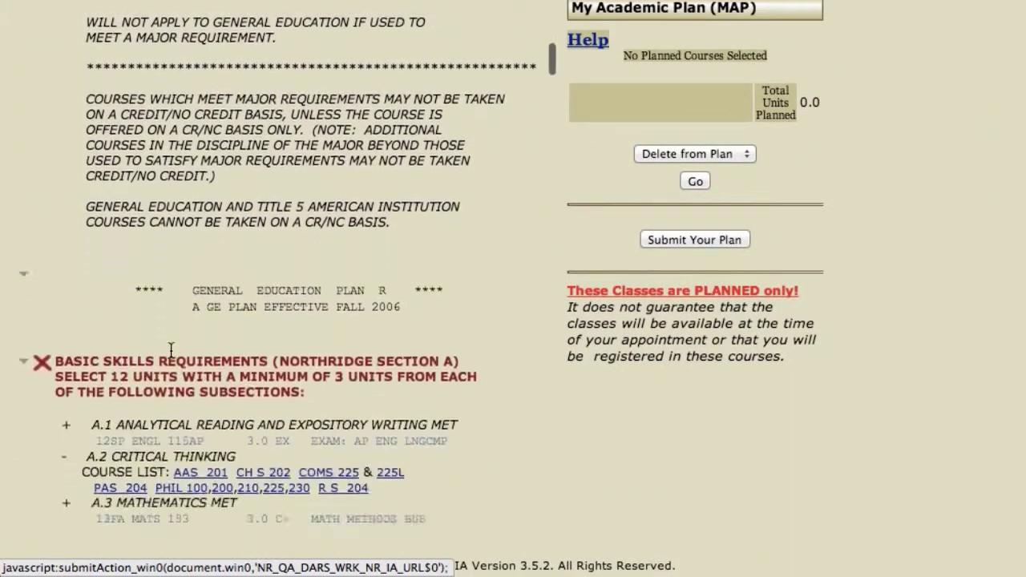
pyautogui.scroll(-8, 171, 350)
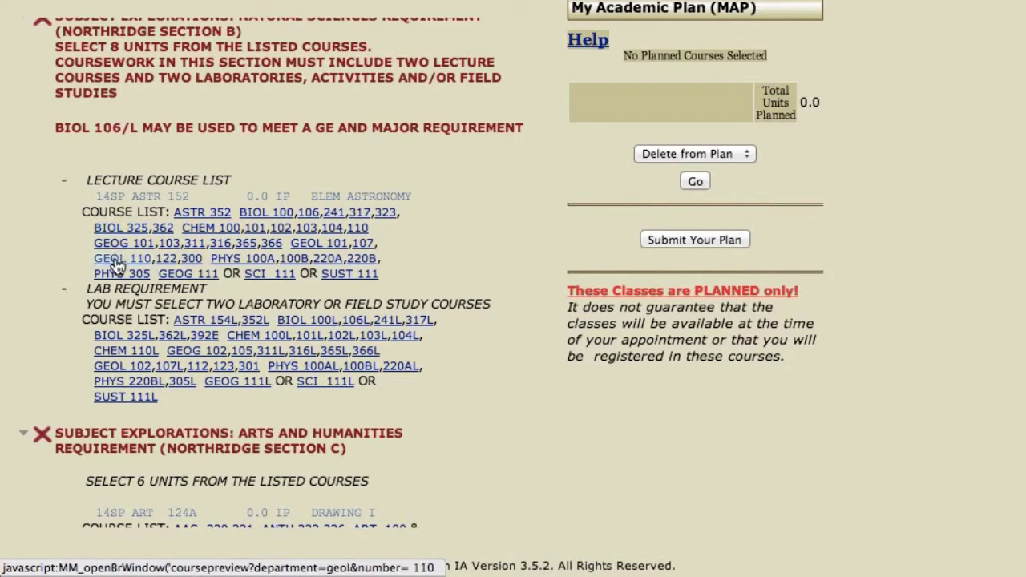
pyautogui.scroll(1, 116, 429)
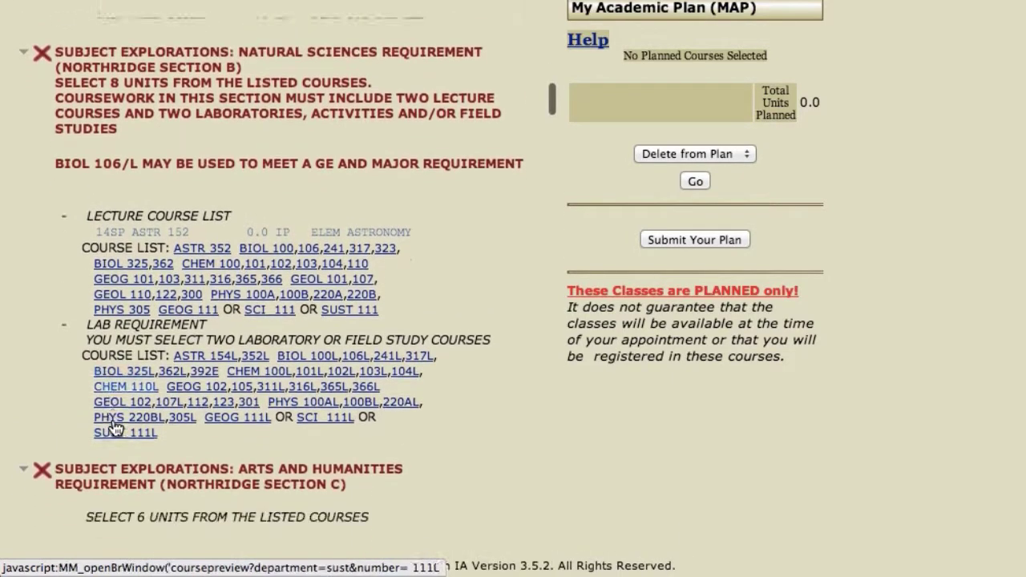
pyautogui.scroll(-10, 114, 427)
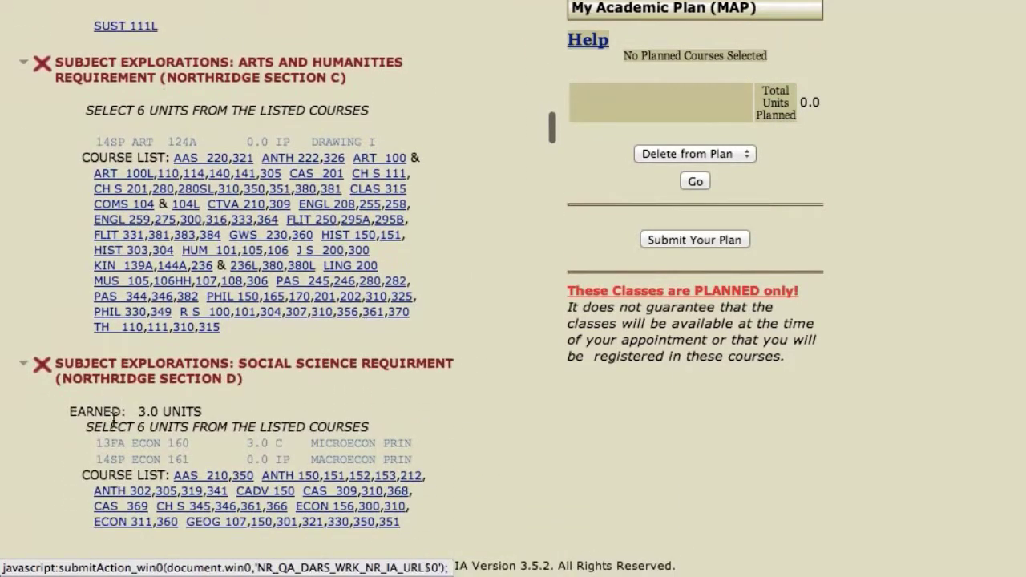
pyautogui.scroll(-5, 114, 421)
pyautogui.scroll(-9, 114, 427)
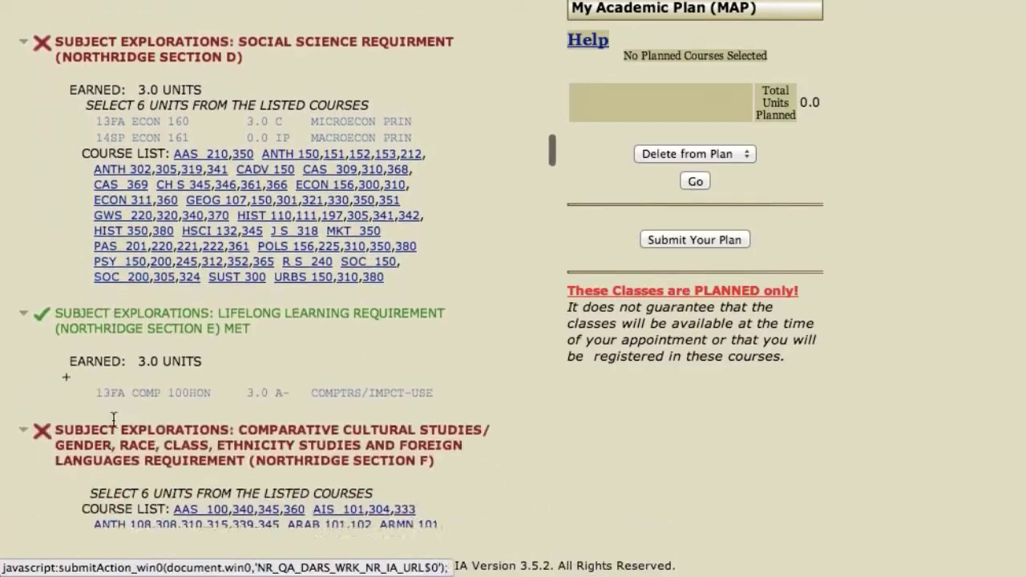
pyautogui.scroll(-6, 115, 427)
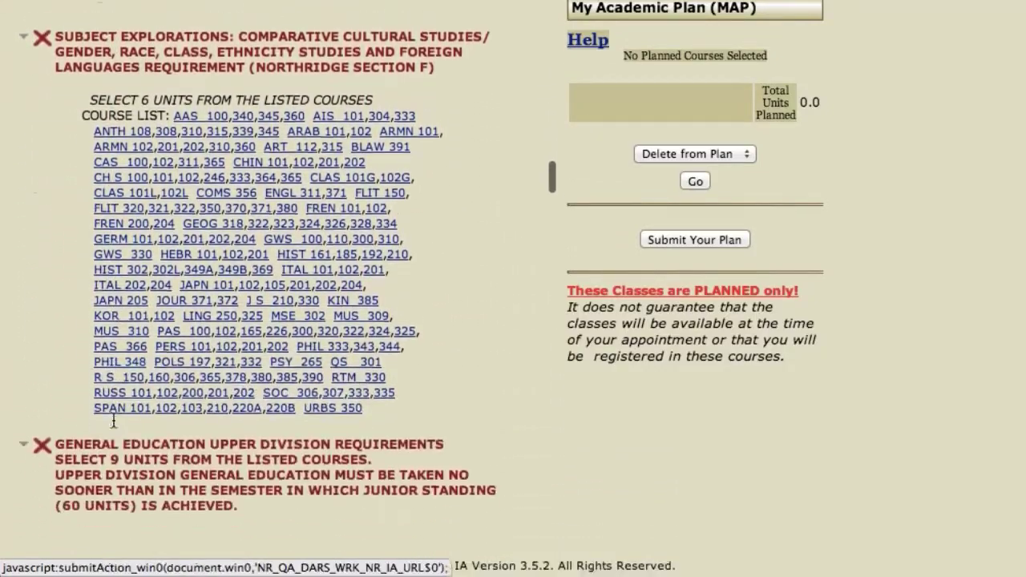
pyautogui.scroll(20, 113, 418)
pyautogui.scroll(20, 113, 419)
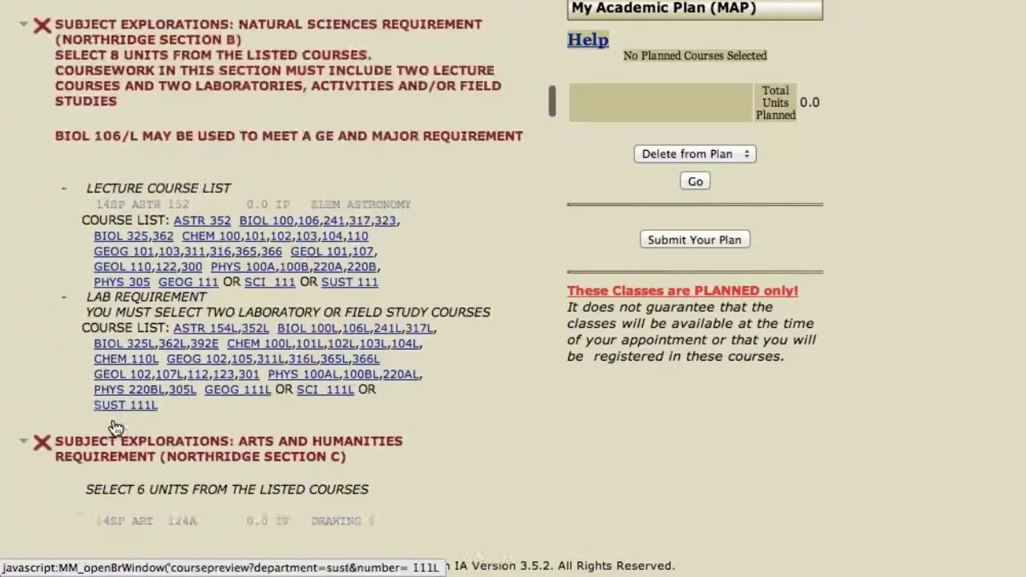
pyautogui.scroll(8, 114, 419)
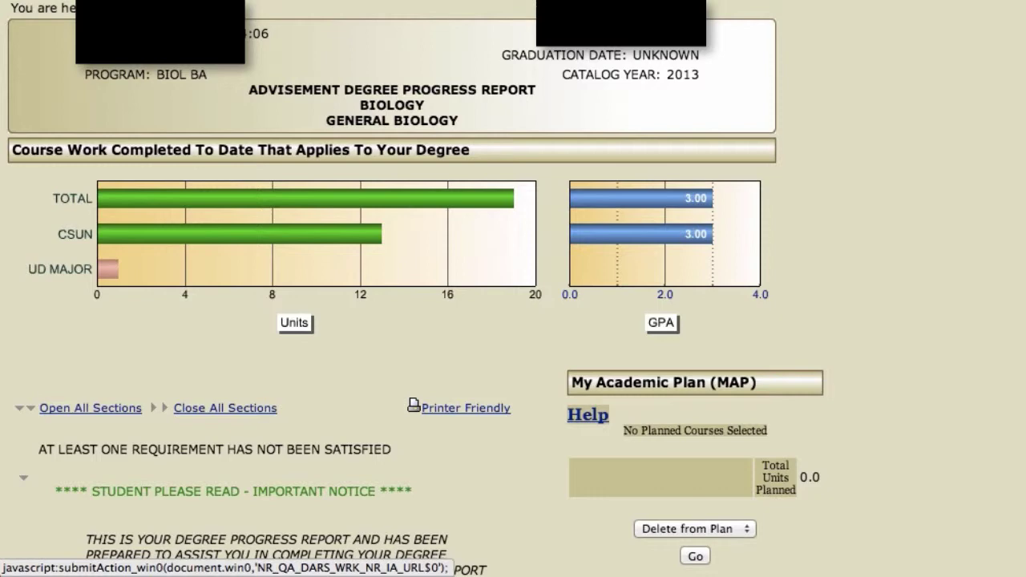
# Step: Add CHEM 100 from the Natural Sciences lecture course list to the academic plan for term Fa14
pyautogui.scroll(-3, 416, 288)
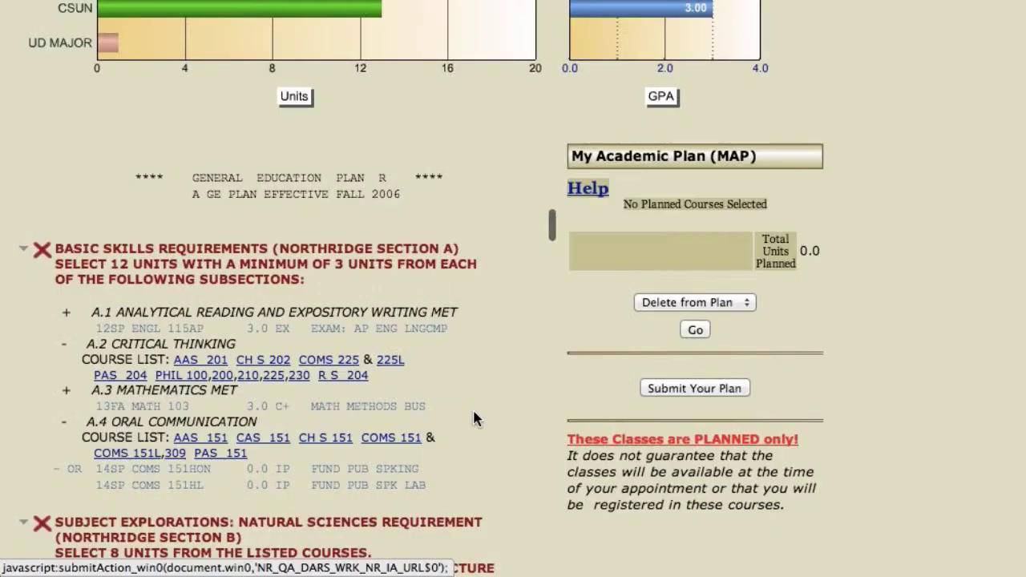
pyautogui.scroll(-6, 472, 407)
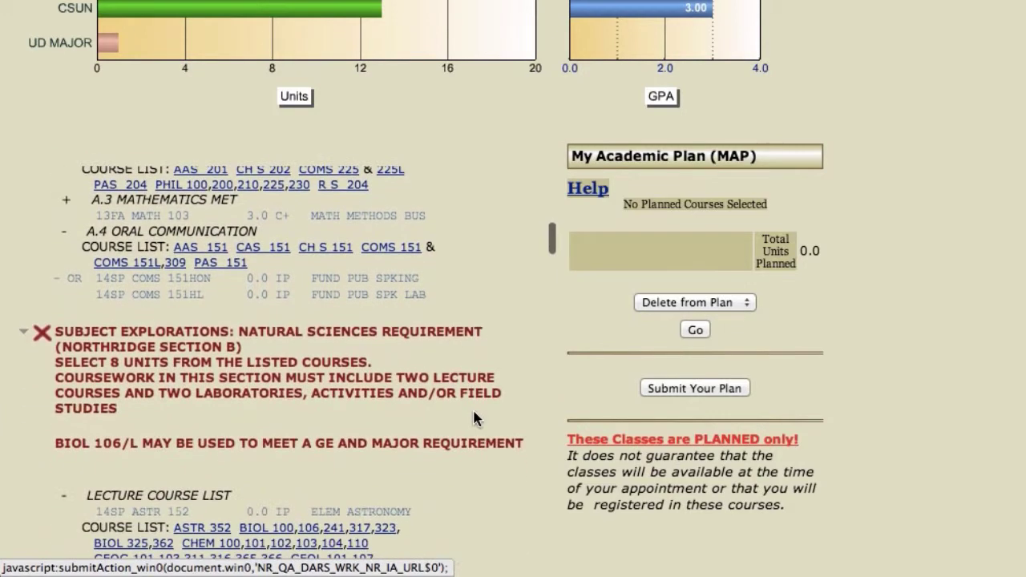
pyautogui.scroll(-1, 473, 413)
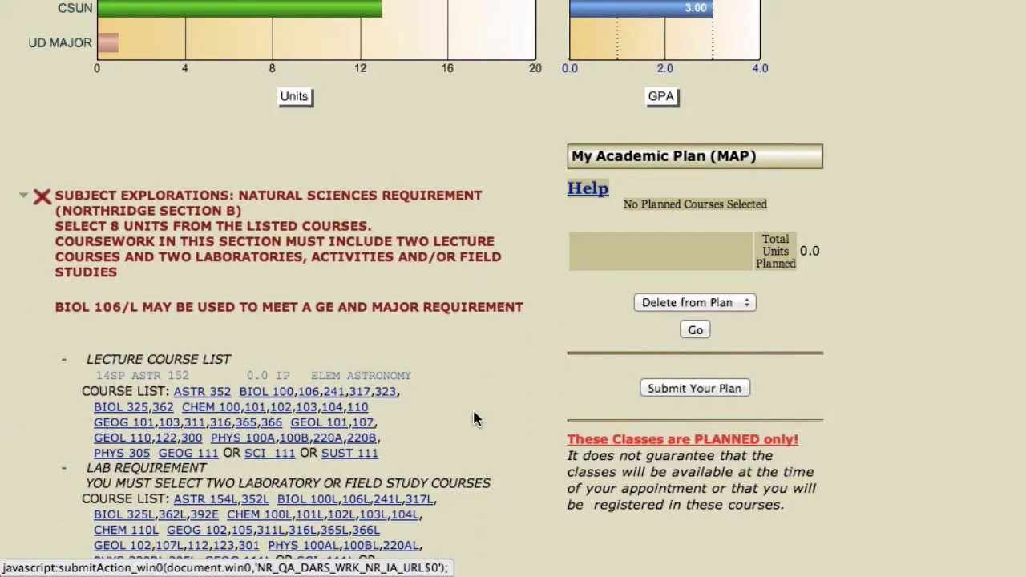
pyautogui.click(216, 412)
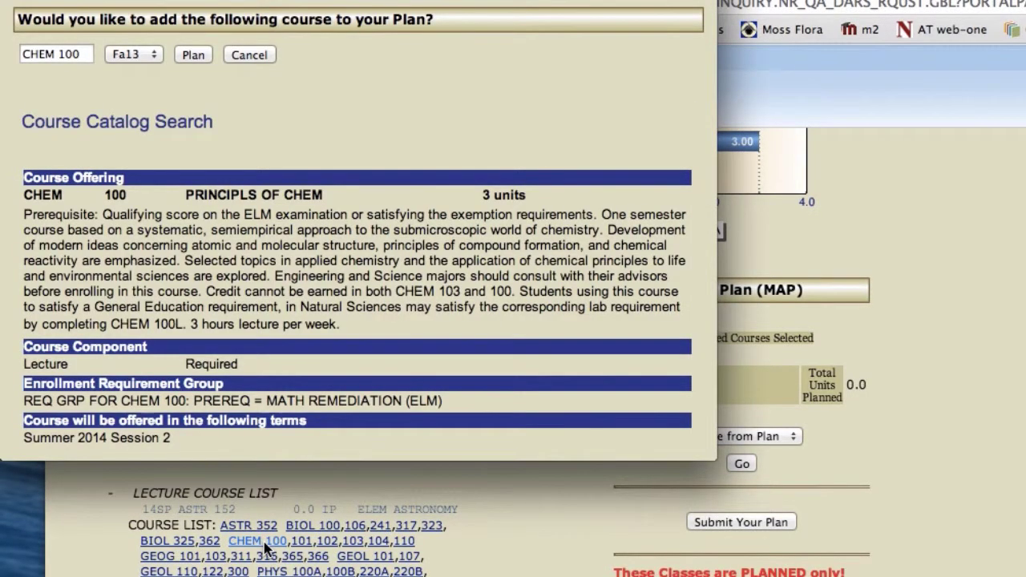
pyautogui.click(154, 58)
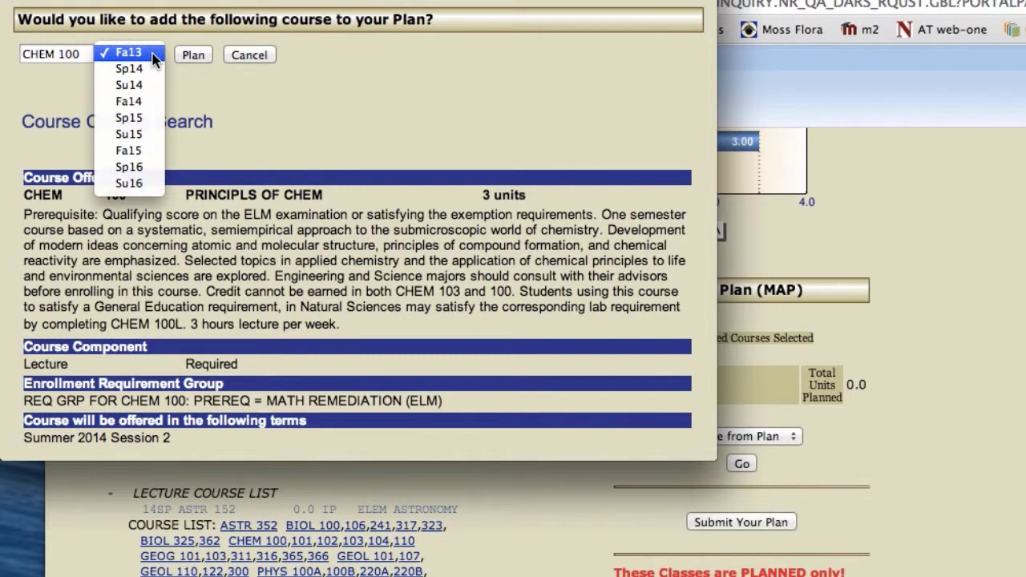
pyautogui.click(129, 101)
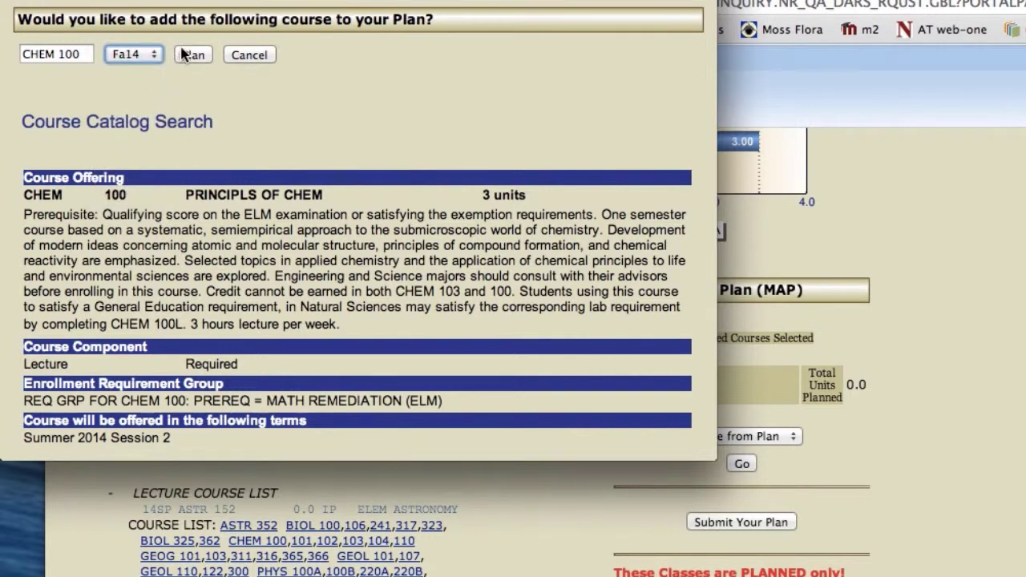
pyautogui.click(193, 54)
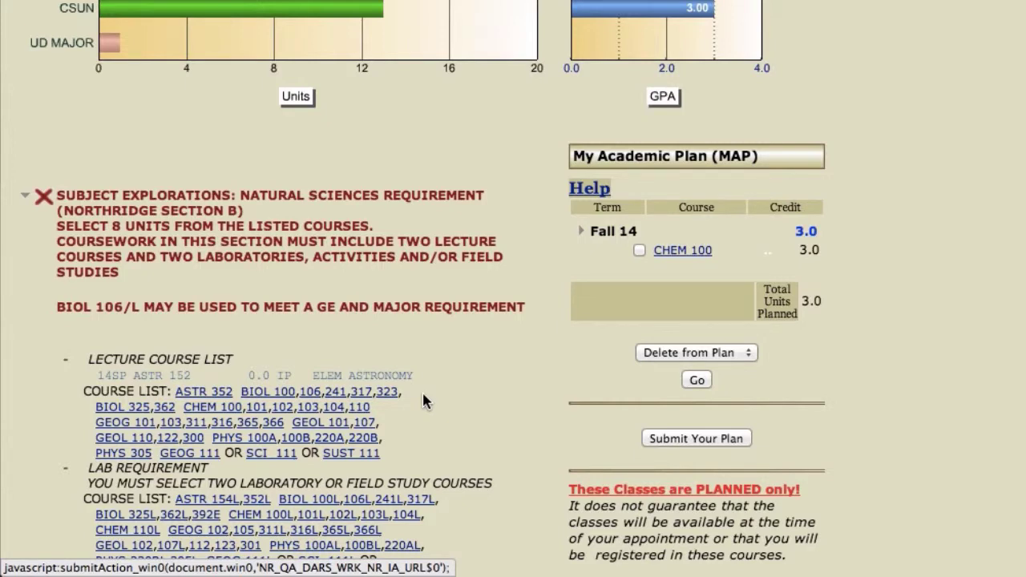
# Step: Review the remaining requirements, including upper division General Education, Title 5, writing skills and the Biology BA core courses
pyautogui.scroll(1, 422, 391)
pyautogui.scroll(-6, 421, 390)
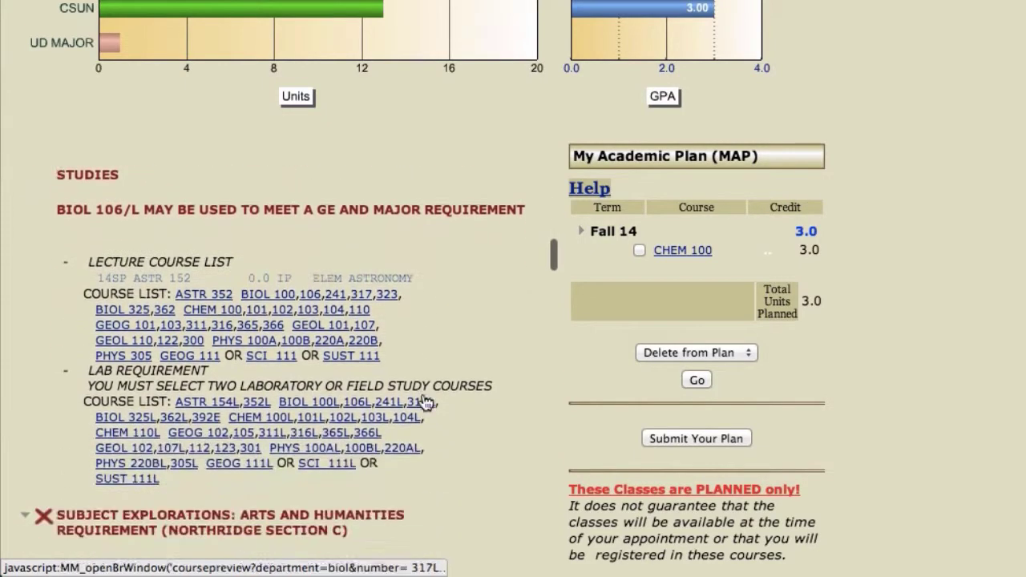
pyautogui.scroll(-12, 423, 394)
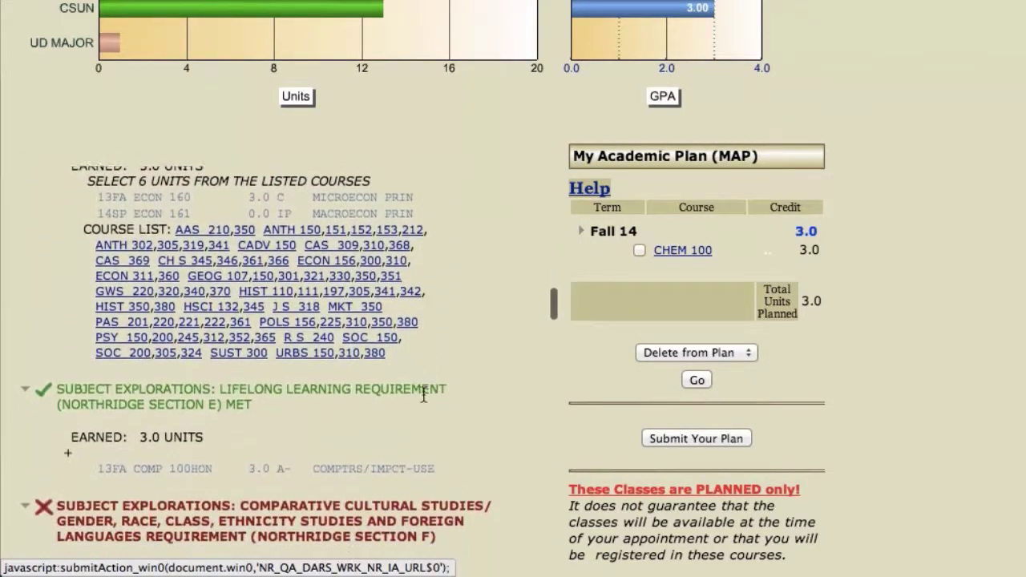
pyautogui.scroll(-12, 422, 395)
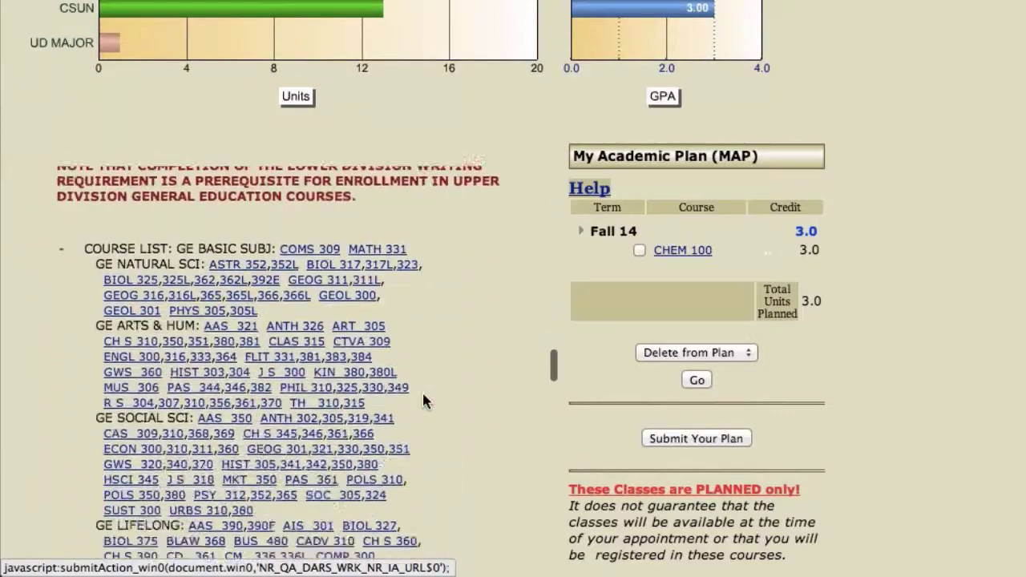
pyautogui.scroll(-12, 423, 399)
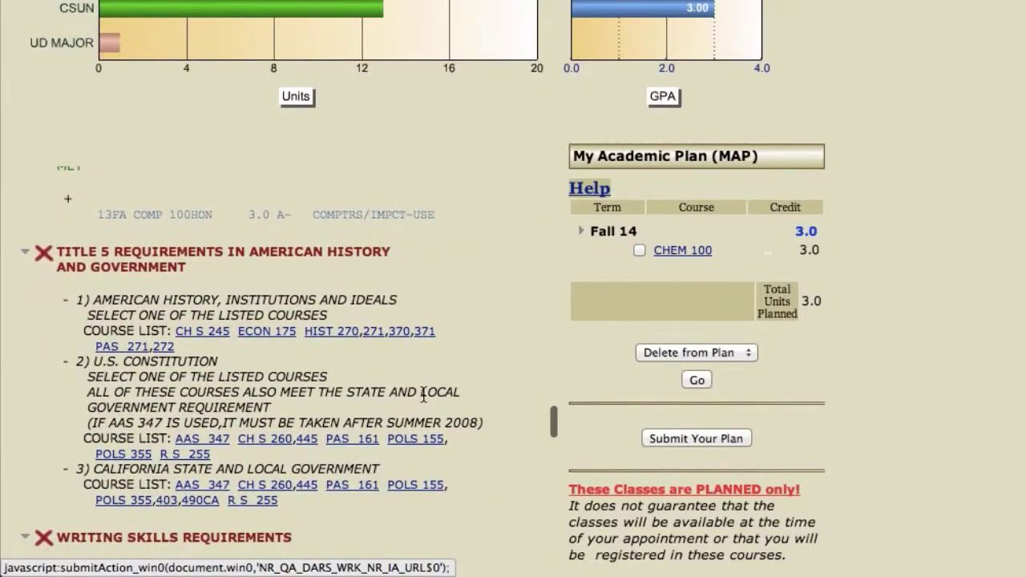
pyautogui.scroll(-12, 423, 399)
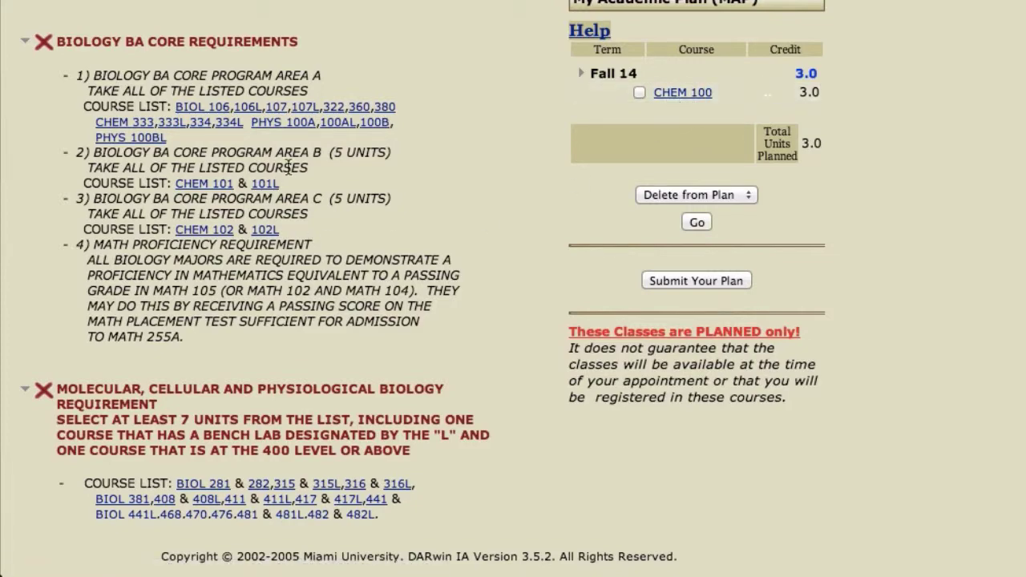
pyautogui.scroll(-8, 289, 166)
pyautogui.scroll(7, 289, 166)
pyautogui.scroll(15, 288, 166)
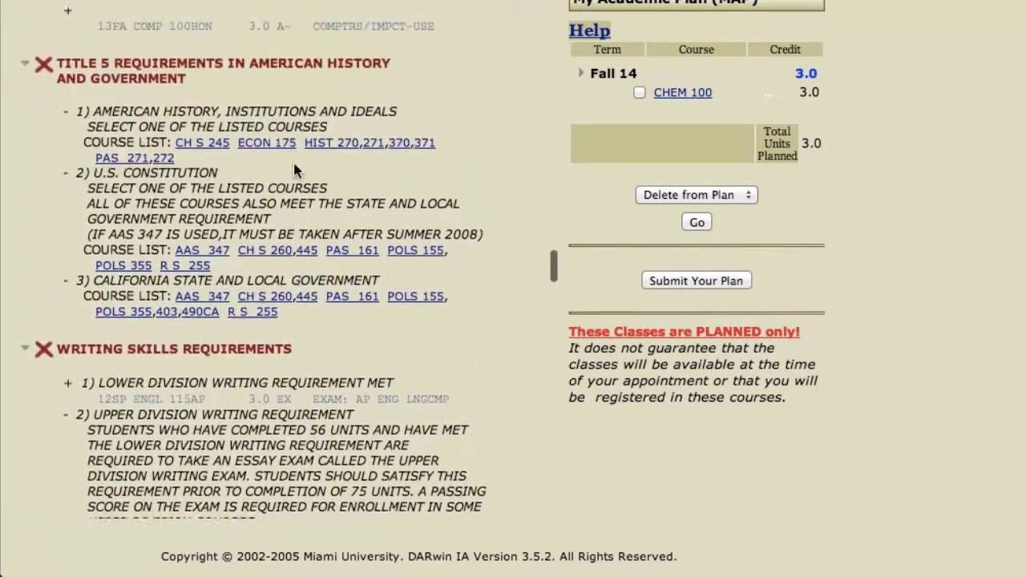
pyautogui.scroll(15, 296, 171)
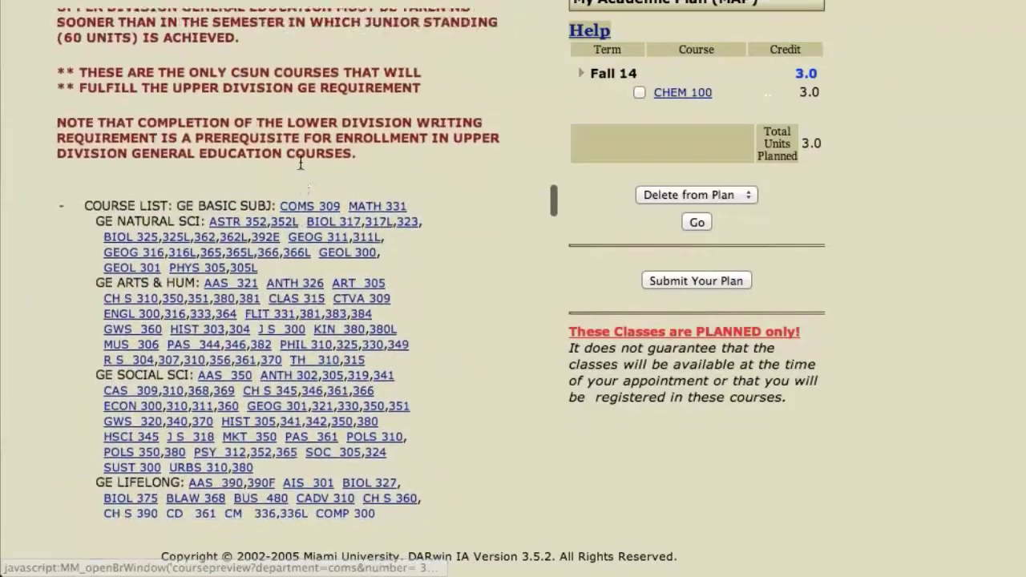
pyautogui.scroll(15, 301, 168)
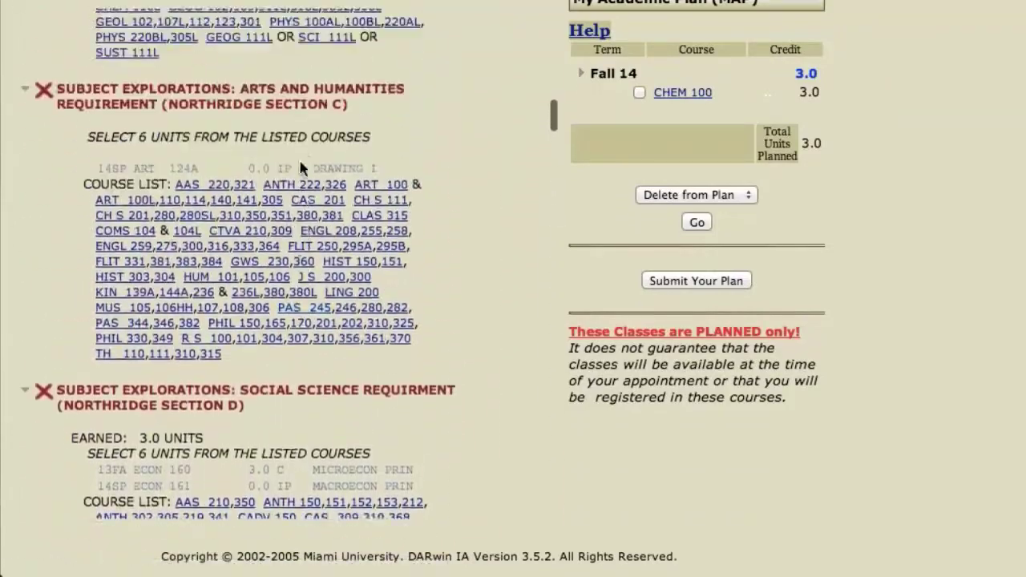
pyautogui.scroll(10, 301, 167)
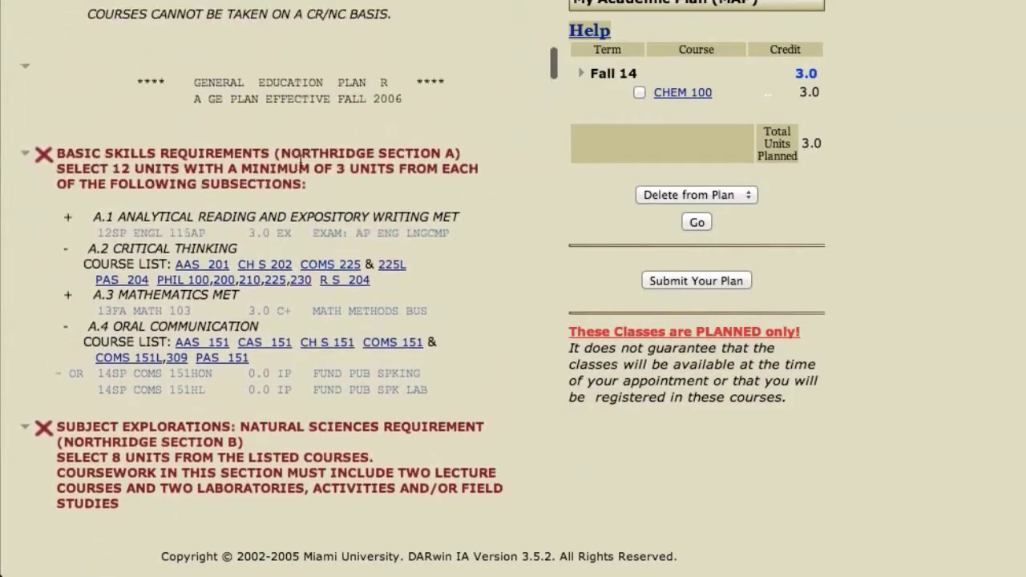
# Step: Plan CHEM 100 for term Sp15 by replacing ASTR 352 in its planning form, and delete that Spring 15 entry from the plan
pyautogui.scroll(-6, 301, 167)
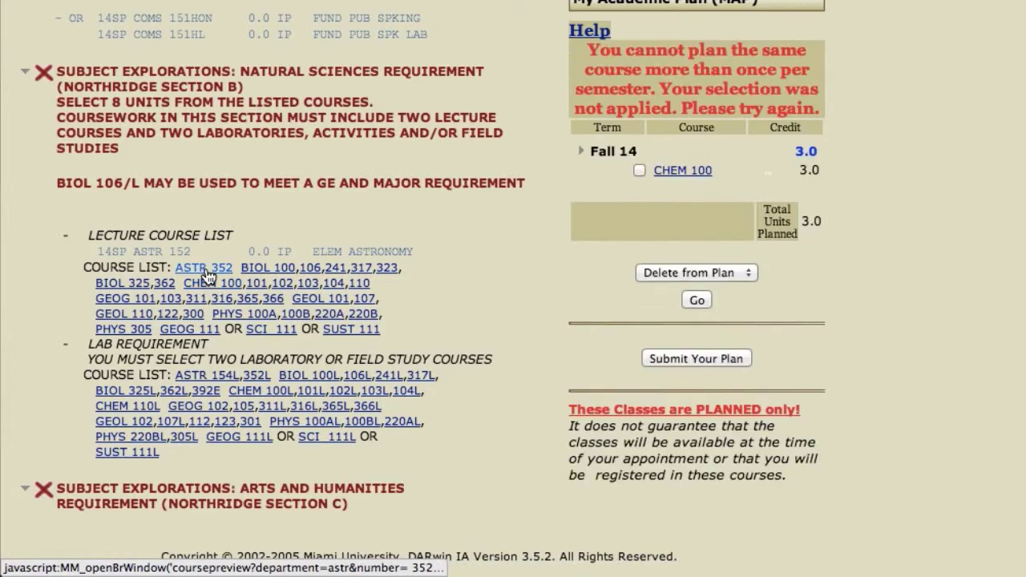
pyautogui.click(204, 268)
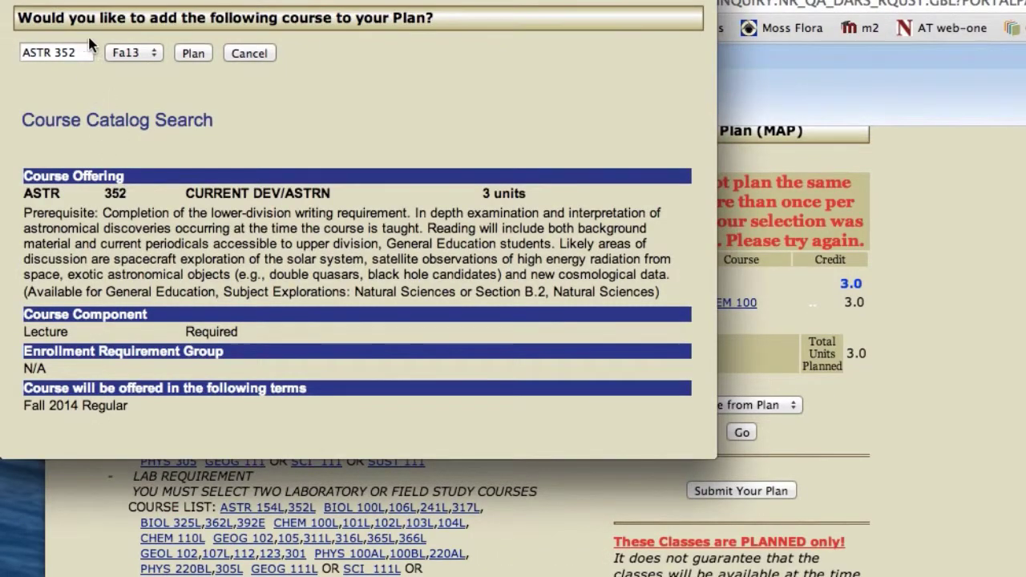
pyautogui.moveTo(94, 52); pyautogui.dragTo(1, 50)
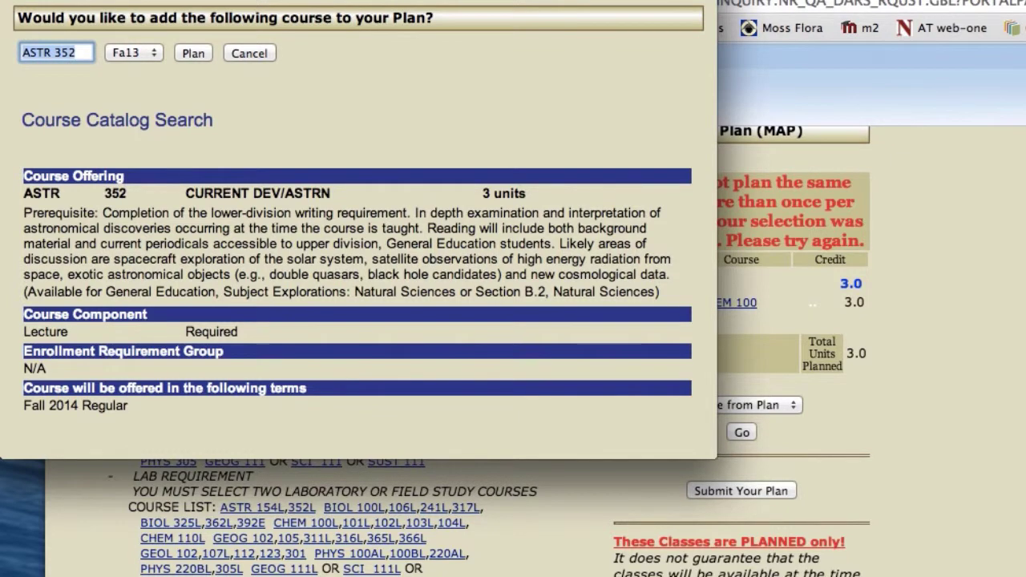
pyautogui.press('BackSpace')
pyautogui.write('CHEM')
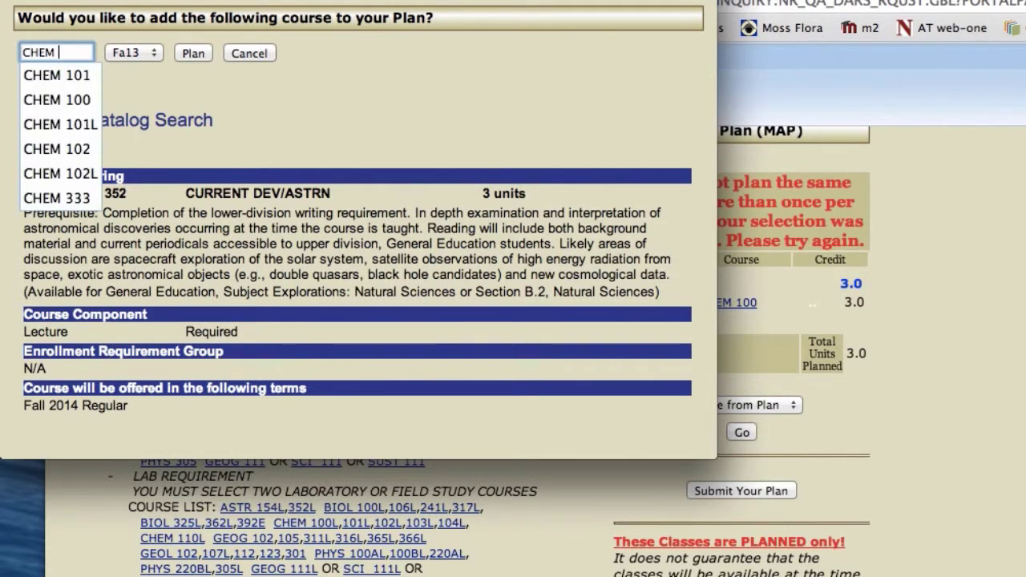
pyautogui.write(' 100')
pyautogui.press('Tab')
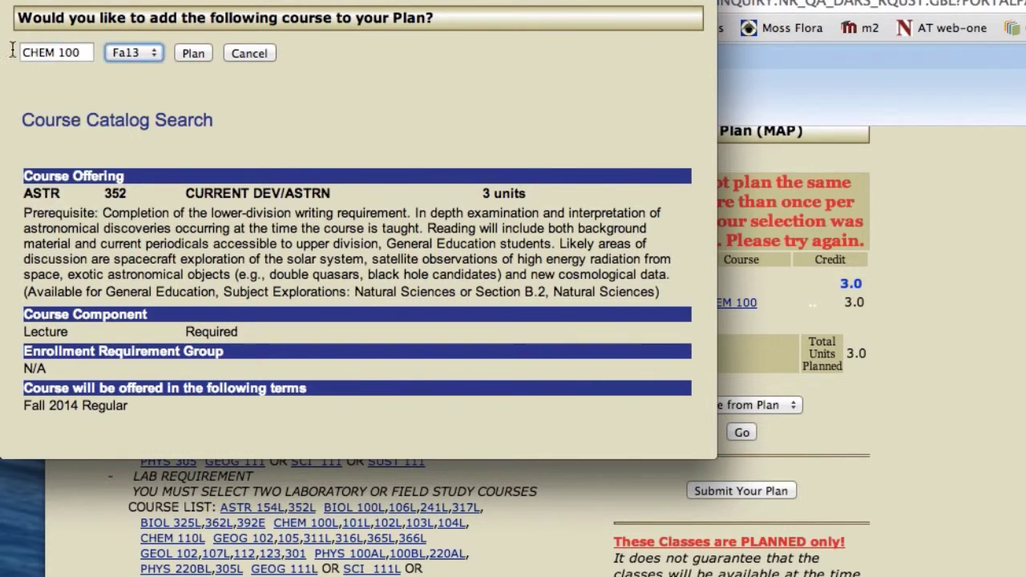
pyautogui.click(150, 56)
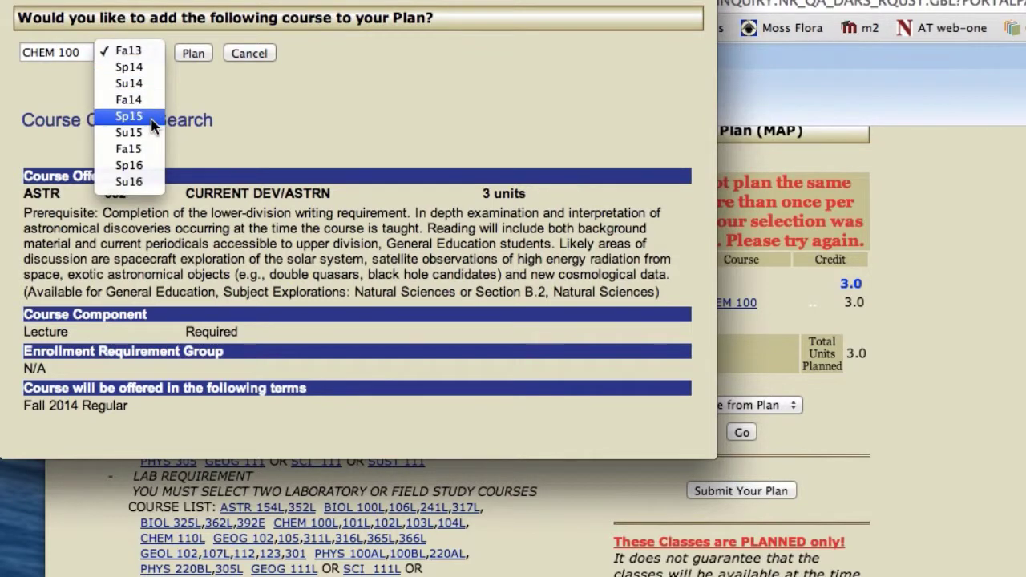
pyautogui.click(152, 124)
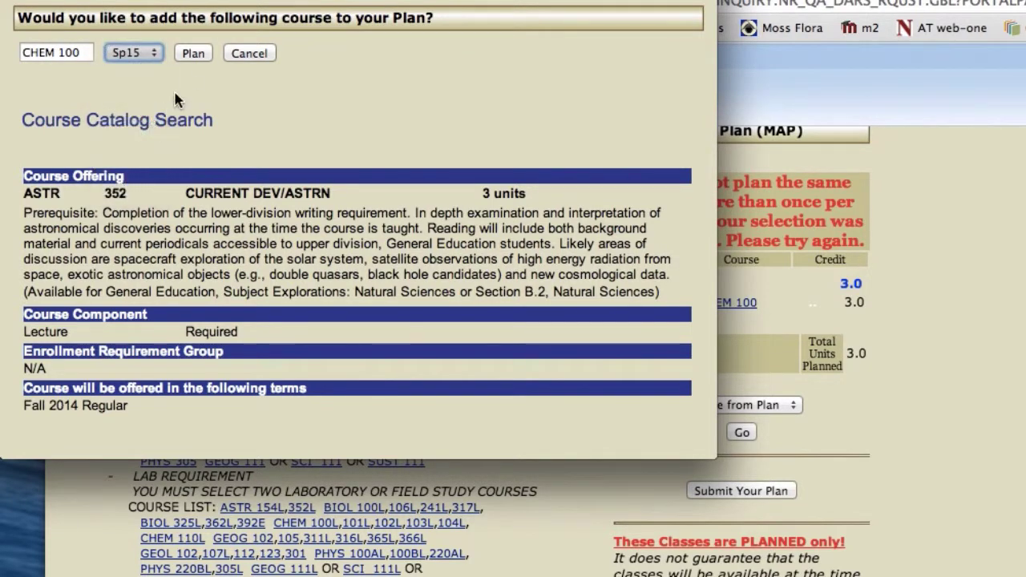
pyautogui.click(192, 52)
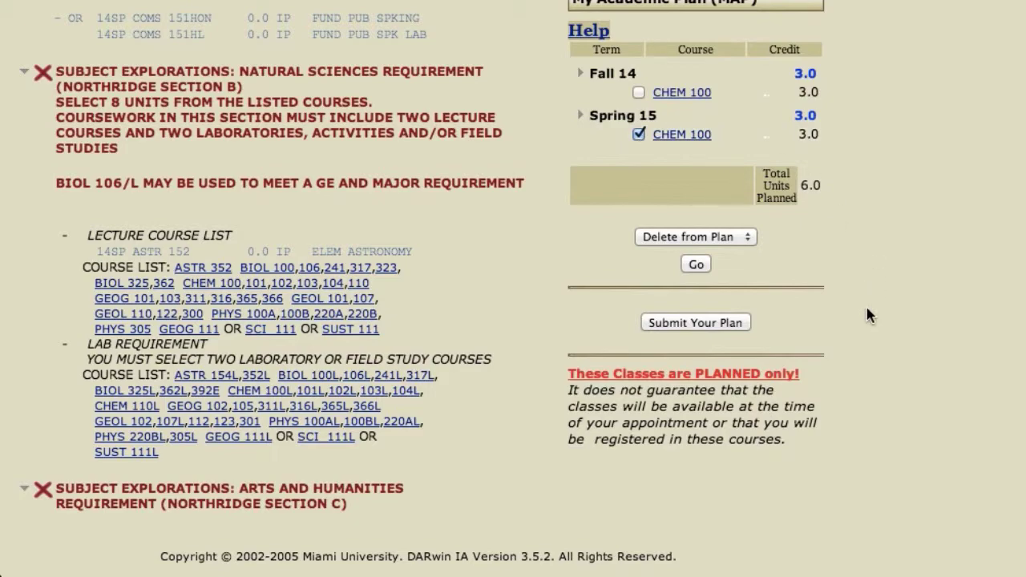
pyautogui.click(696, 264)
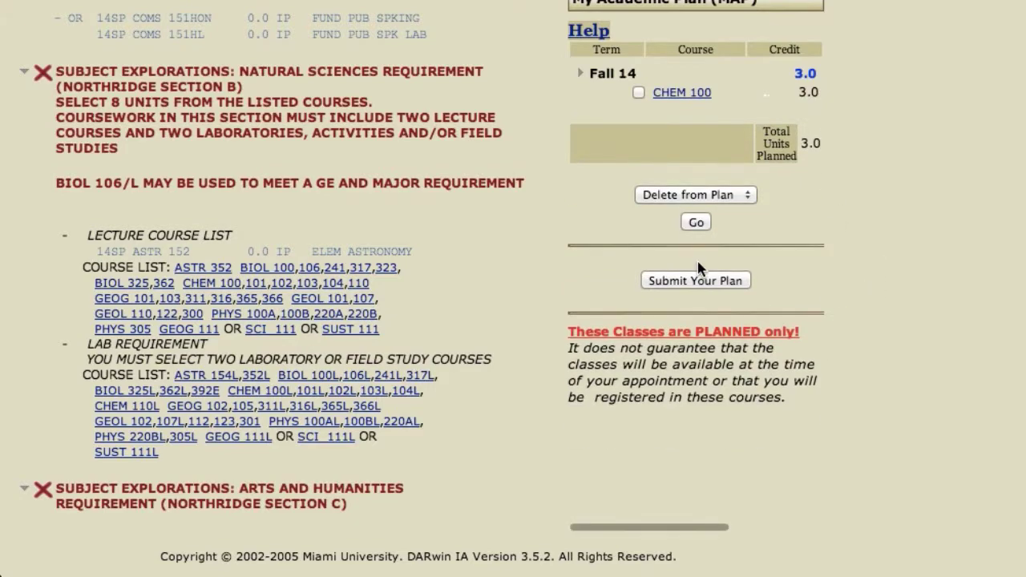
# Step: Add CHEM 101 and its lab CHEM 101L from Biology BA core program area B to the academic plan for term Sp15
pyautogui.scroll(3, 482, 277)
pyautogui.scroll(-20, 481, 277)
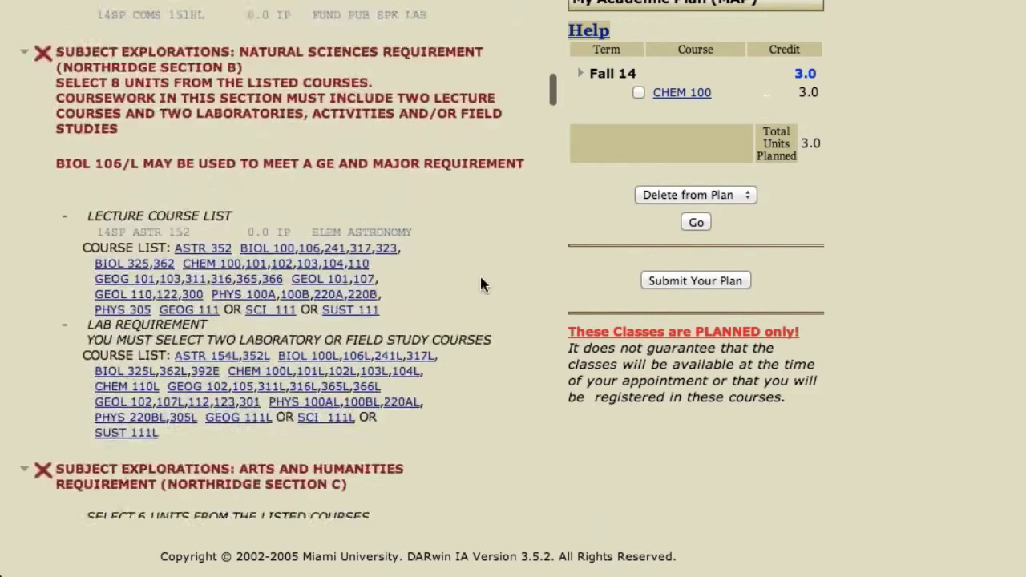
pyautogui.scroll(-15, 481, 279)
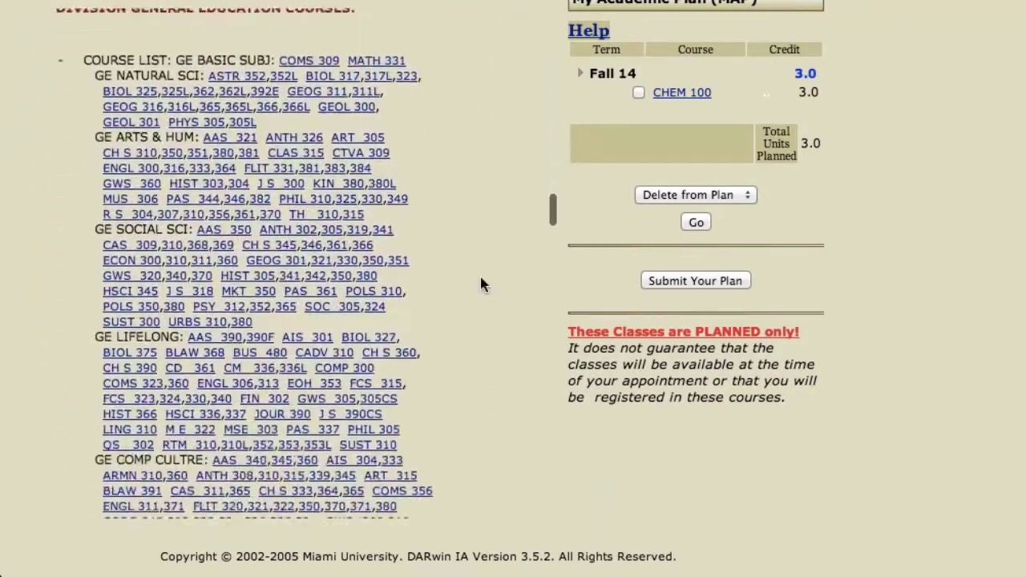
pyautogui.scroll(-10, 481, 284)
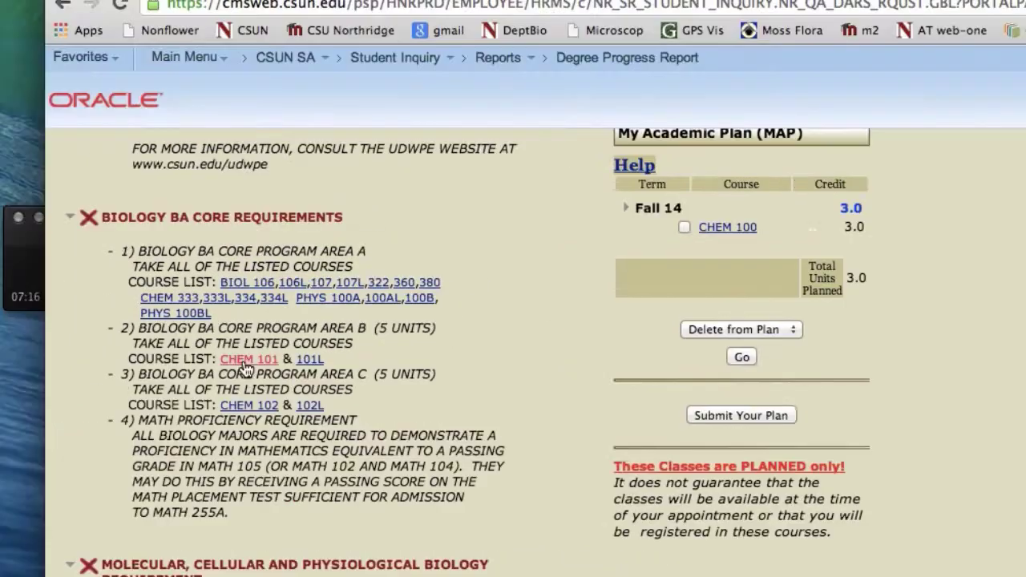
pyautogui.click(245, 360)
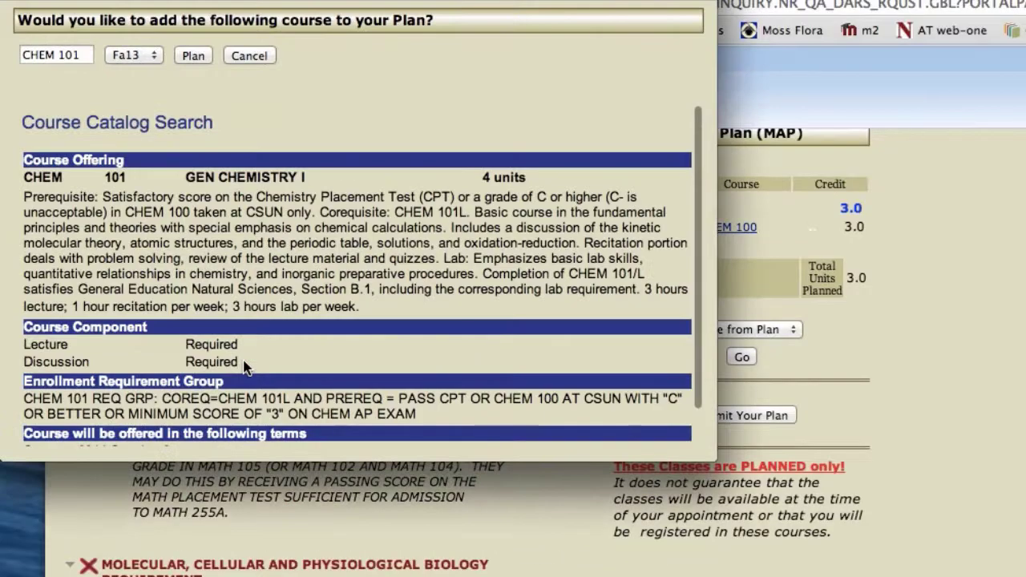
pyautogui.click(157, 56)
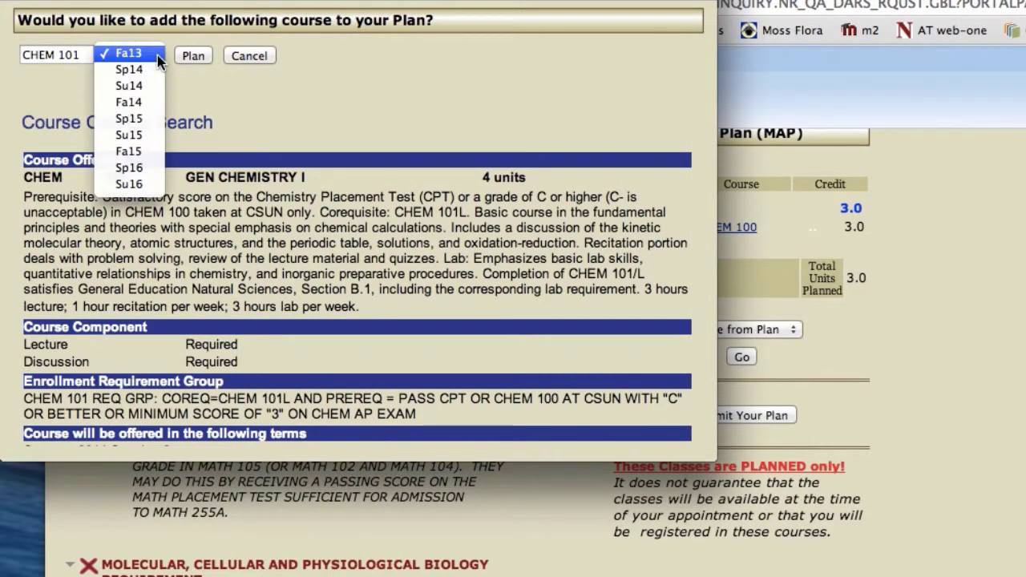
pyautogui.click(156, 119)
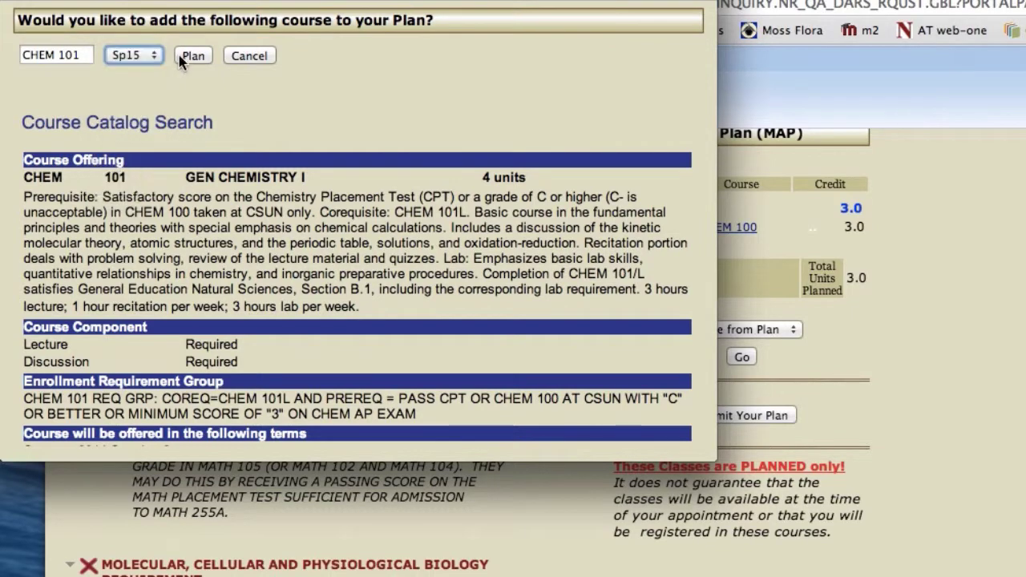
pyautogui.click(193, 55)
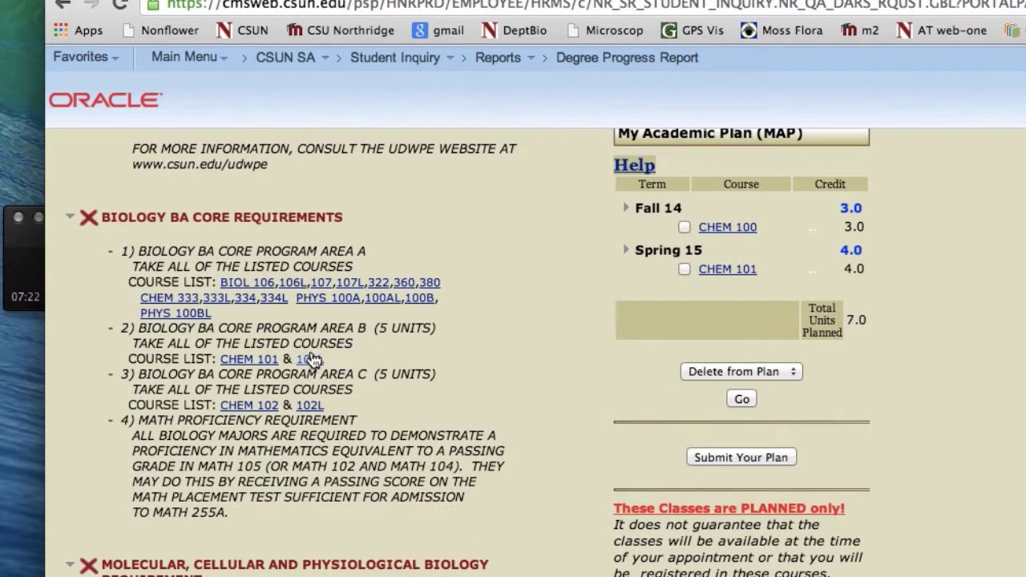
pyautogui.click(309, 360)
pyautogui.click(160, 57)
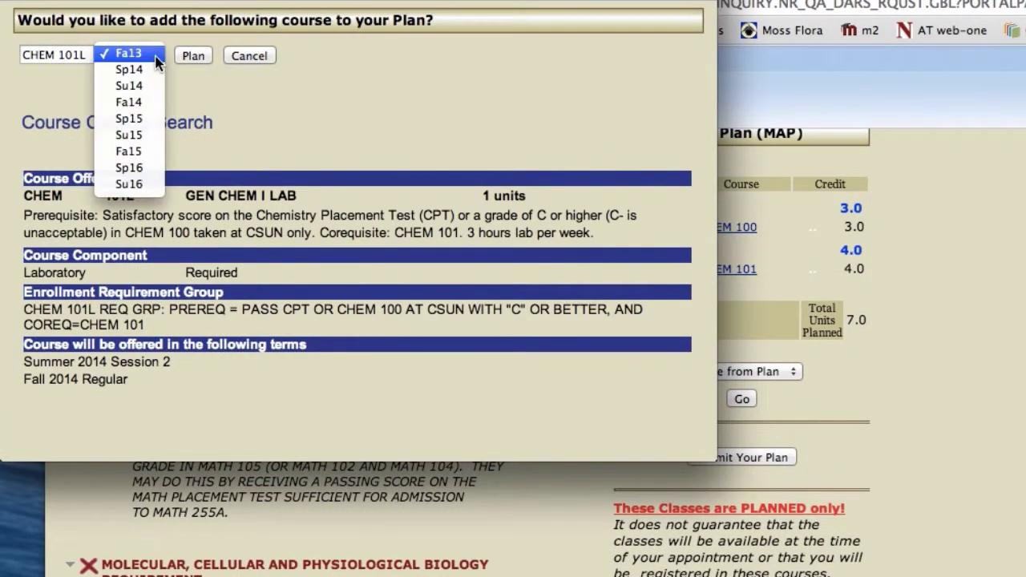
pyautogui.click(153, 119)
pyautogui.click(194, 56)
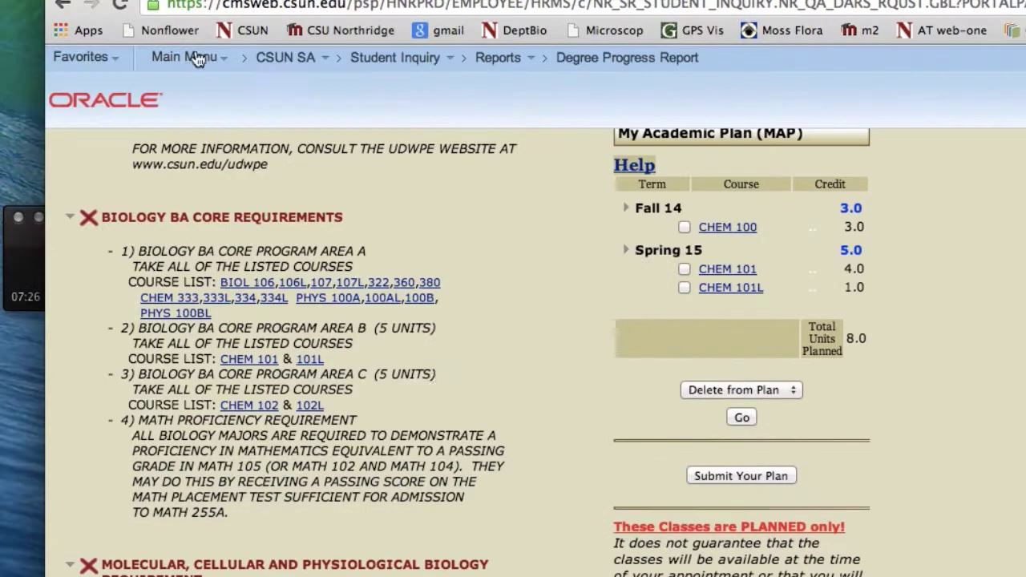
# Step: Add CHEM 102 and its lab CHEM 102L from Biology BA core program area C to the academic plan for term Su15
pyautogui.click(250, 404)
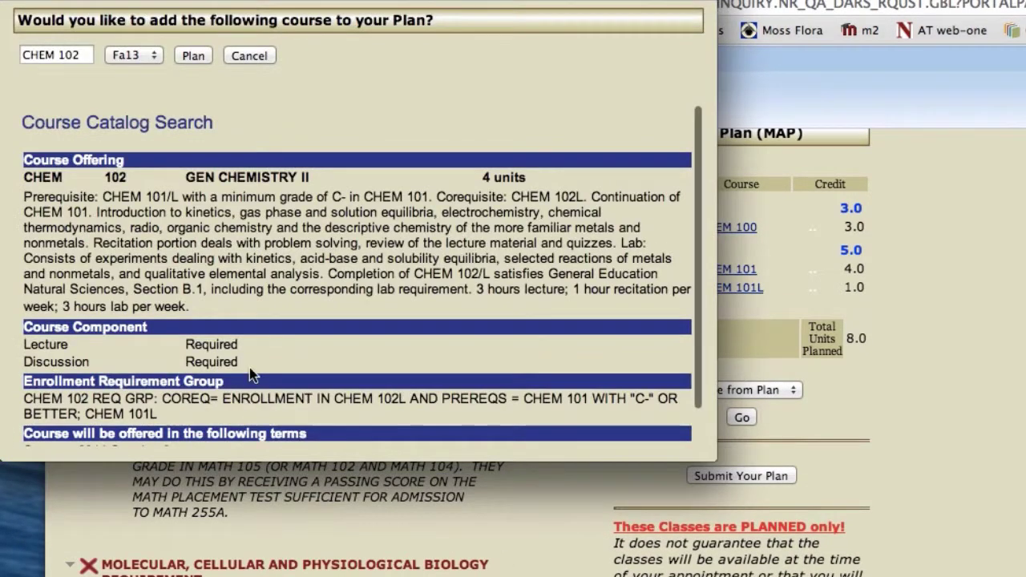
pyautogui.click(152, 56)
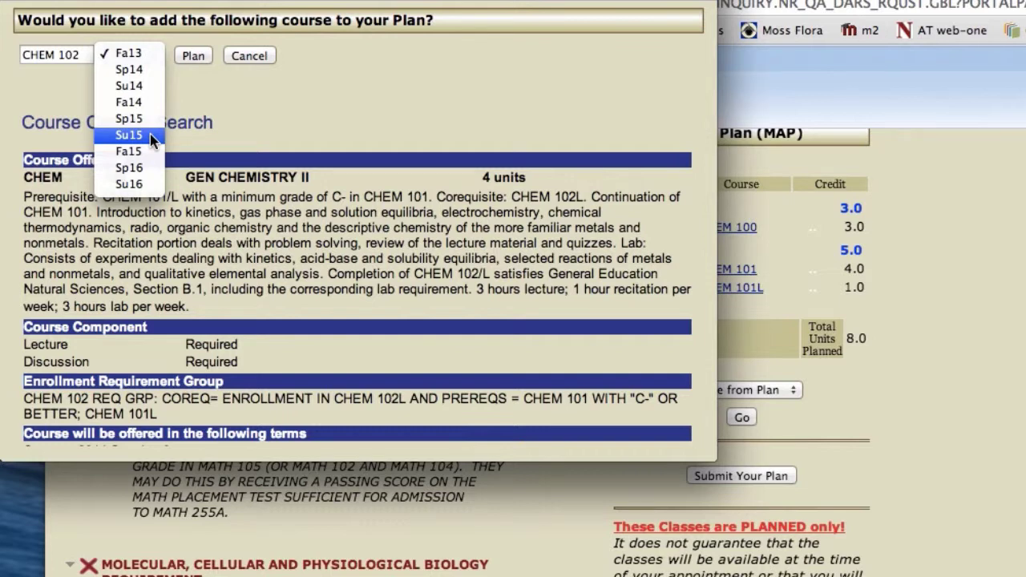
pyautogui.click(150, 134)
pyautogui.click(195, 56)
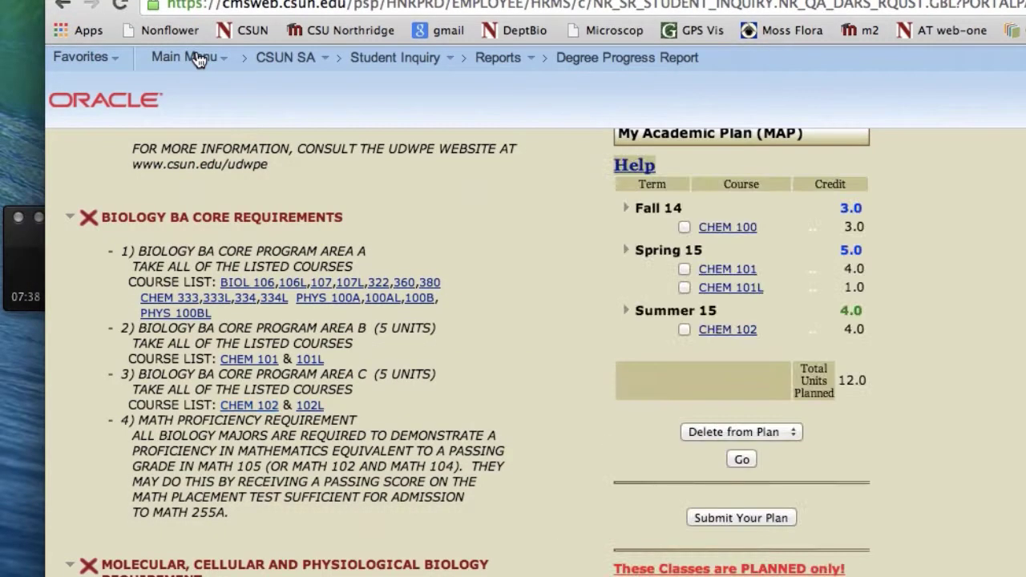
pyautogui.click(310, 406)
pyautogui.click(129, 54)
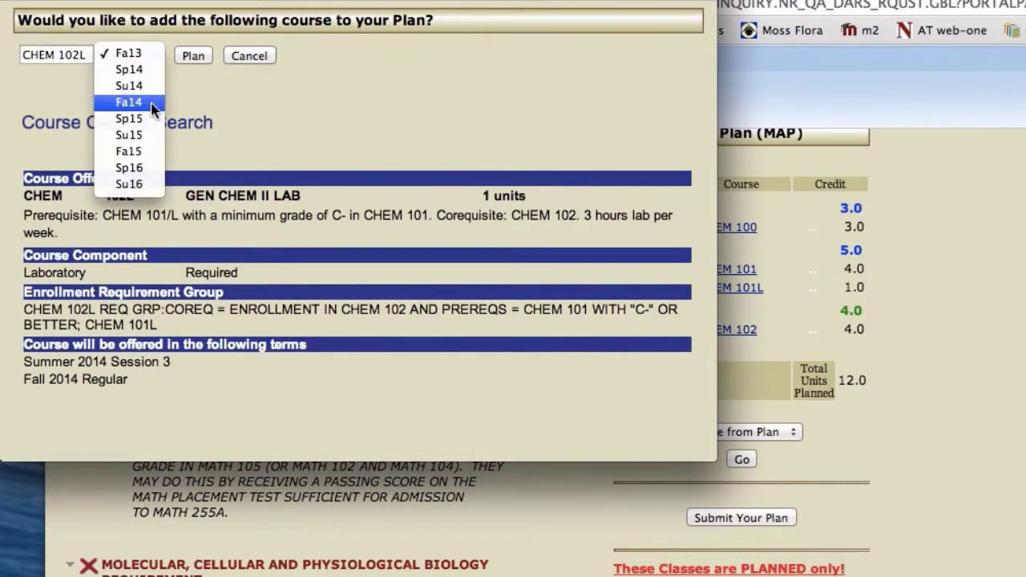
pyautogui.click(152, 136)
pyautogui.click(194, 55)
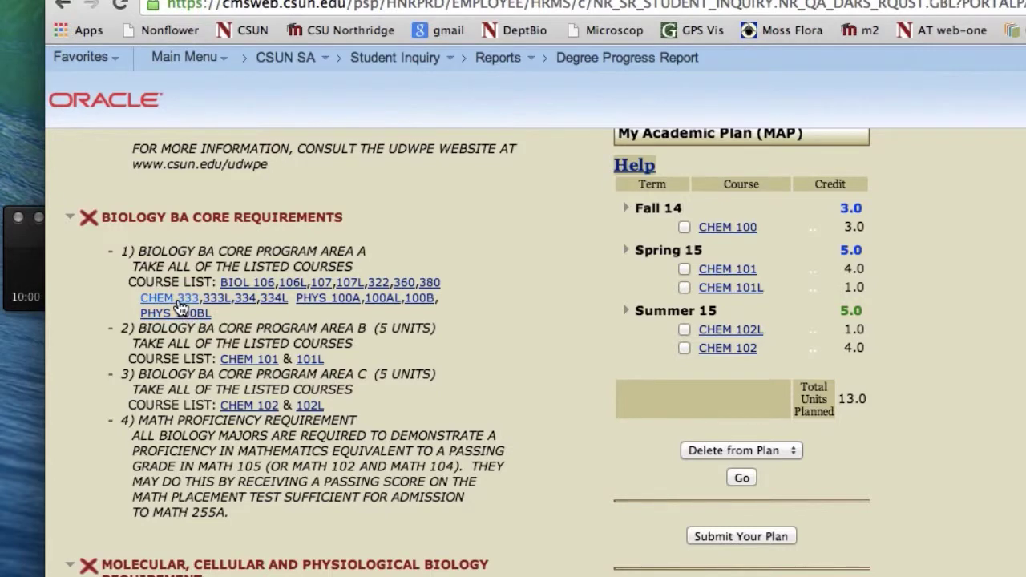
# Step: Add CHEM 333 and its lab CHEM 333L from Biology BA core program area A to the academic plan for term Fa15
pyautogui.click(186, 298)
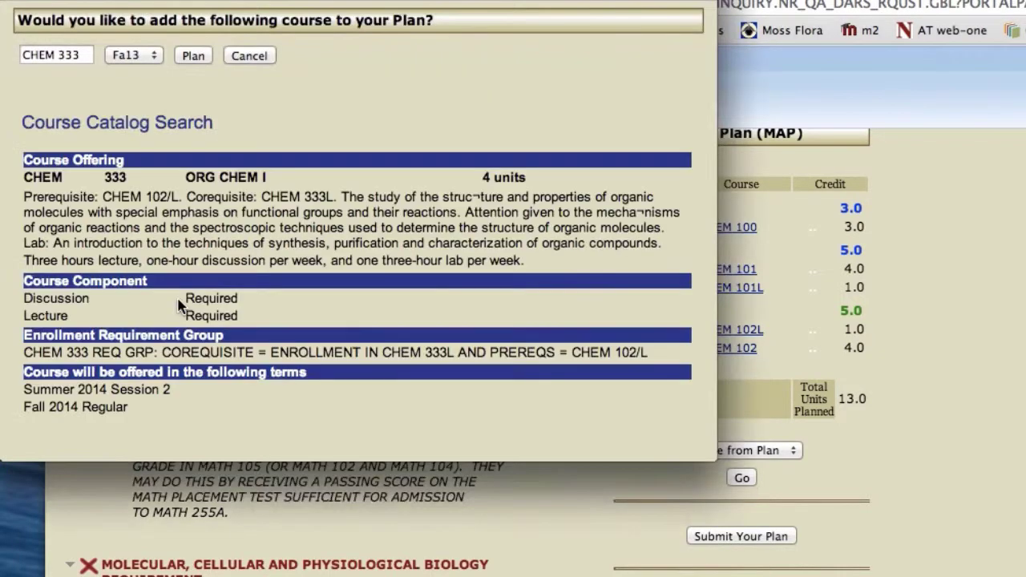
pyautogui.click(142, 55)
pyautogui.click(158, 142)
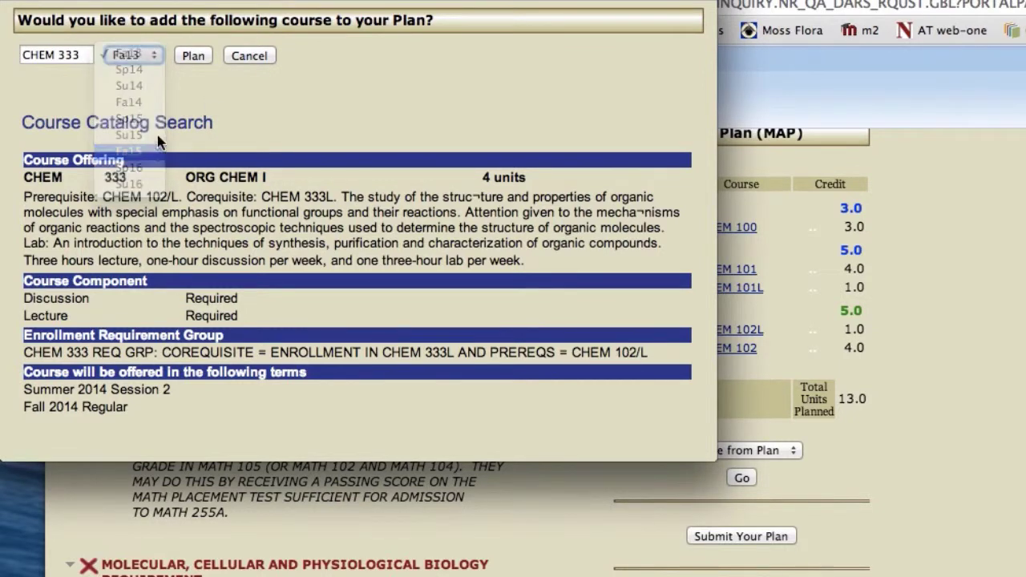
pyautogui.click(193, 55)
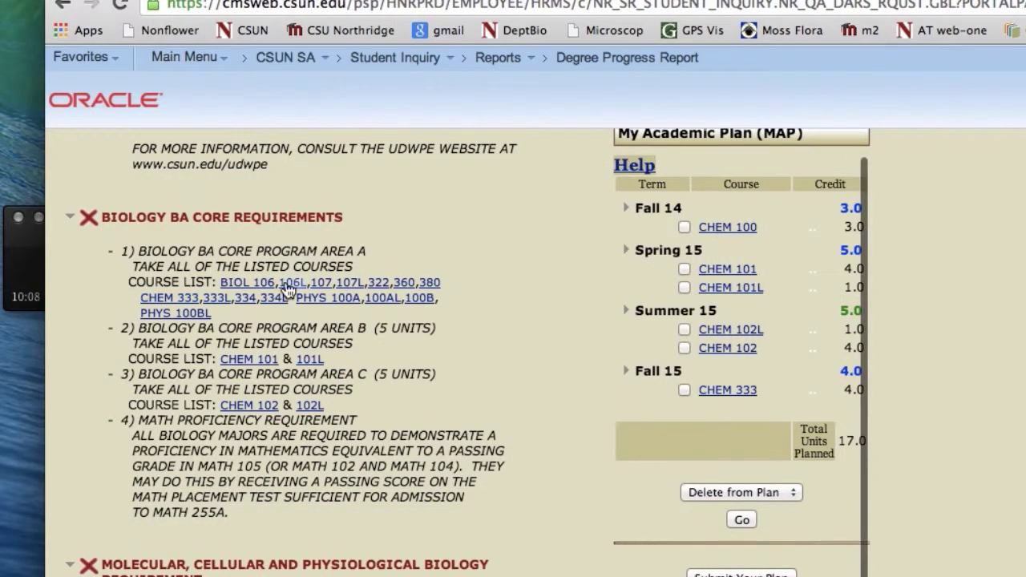
pyautogui.click(215, 300)
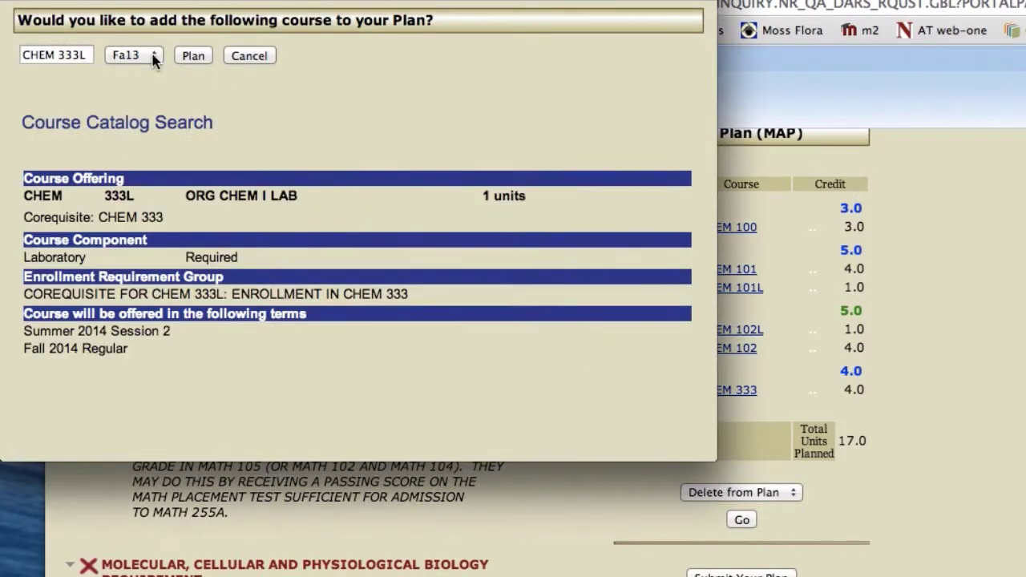
pyautogui.click(154, 57)
pyautogui.click(158, 152)
pyautogui.click(193, 56)
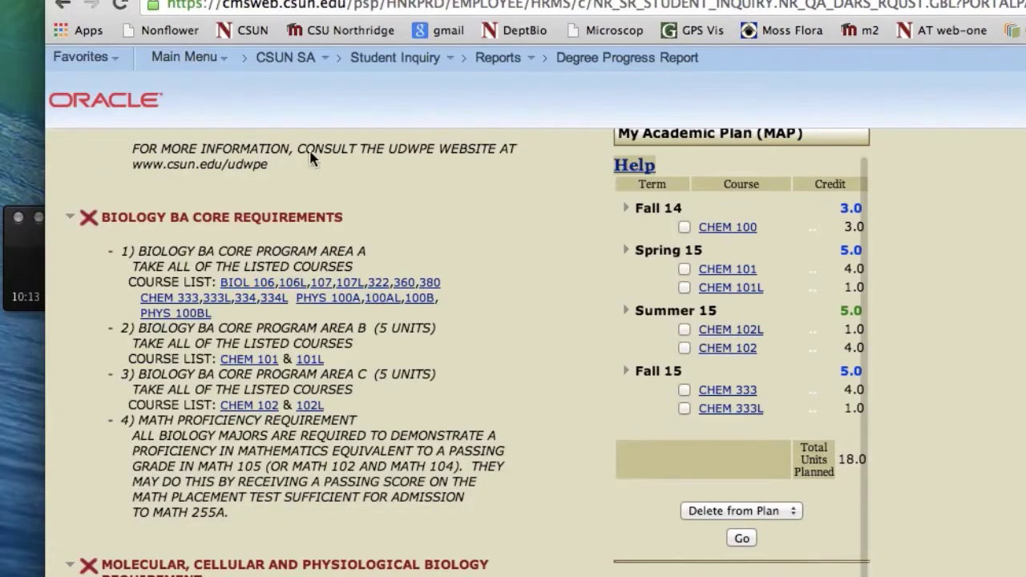
# Step: Add CHEM 334 and its lab CHEM 334L from Biology BA core program area A to the academic plan for term Sp16
pyautogui.click(246, 305)
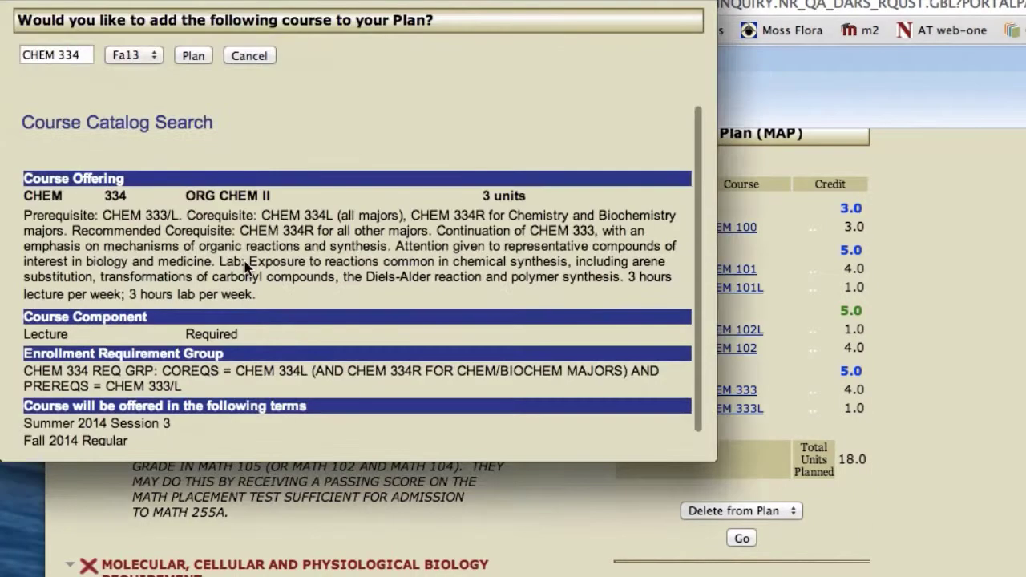
pyautogui.click(142, 56)
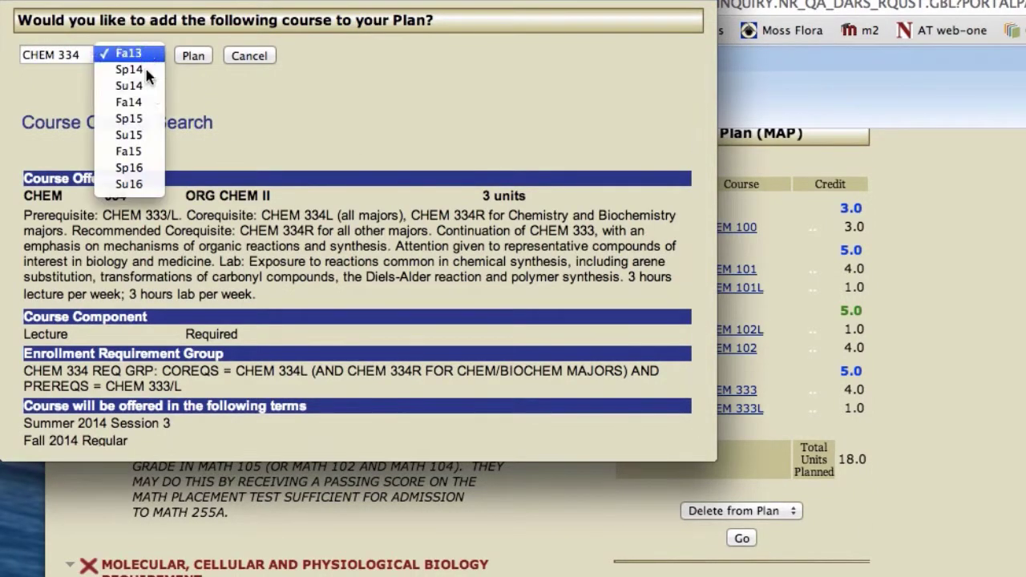
pyautogui.click(152, 167)
pyautogui.click(184, 55)
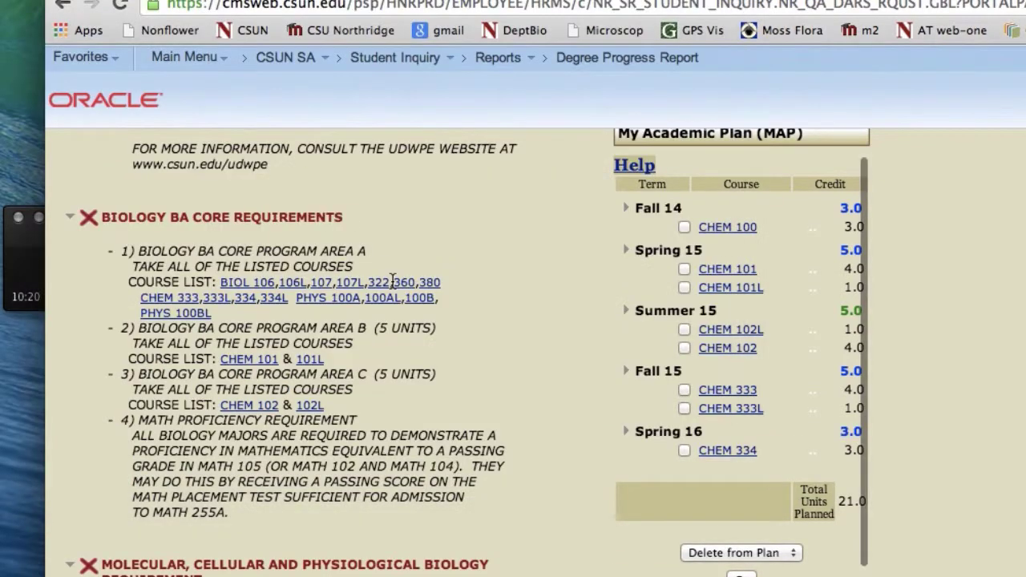
pyautogui.click(273, 297)
pyautogui.click(148, 55)
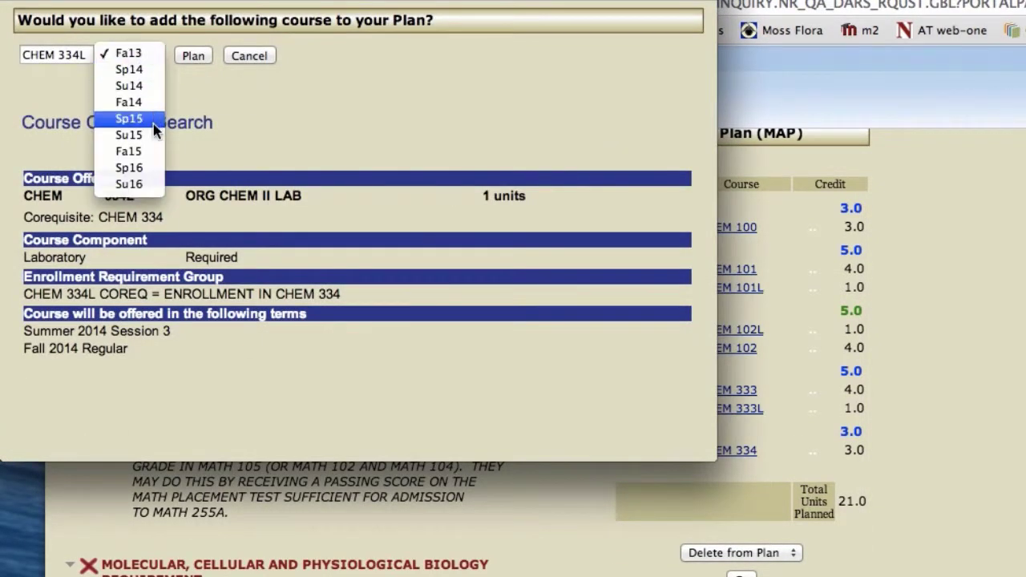
pyautogui.click(152, 165)
pyautogui.click(201, 62)
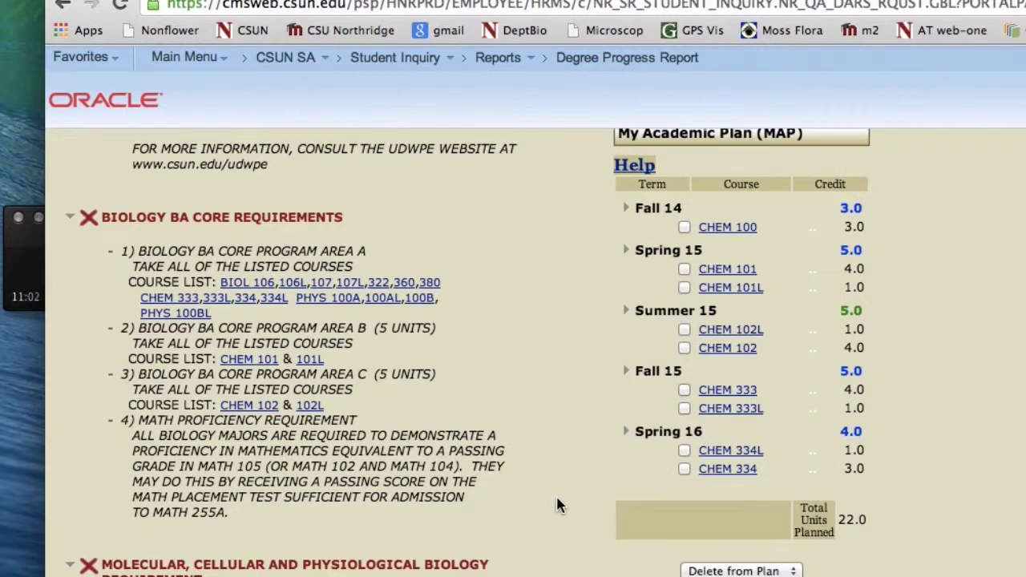
# Step: Add MATH 102 to the academic plan for term Fa14, substituting it for AAS 201 from the Basic Skills critical thinking list
pyautogui.scroll(-5, 556, 493)
pyautogui.scroll(4, 555, 489)
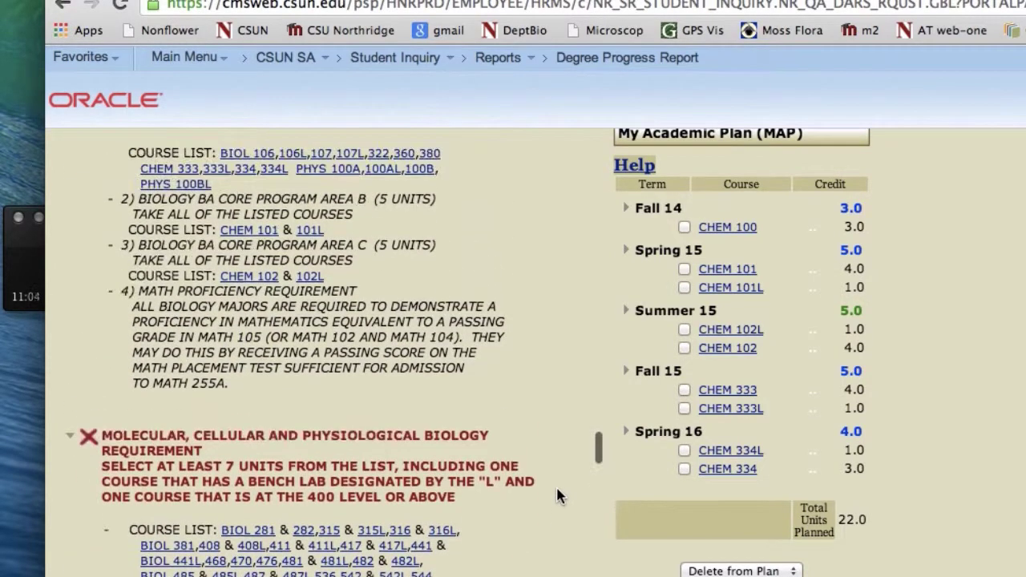
pyautogui.scroll(15, 559, 496)
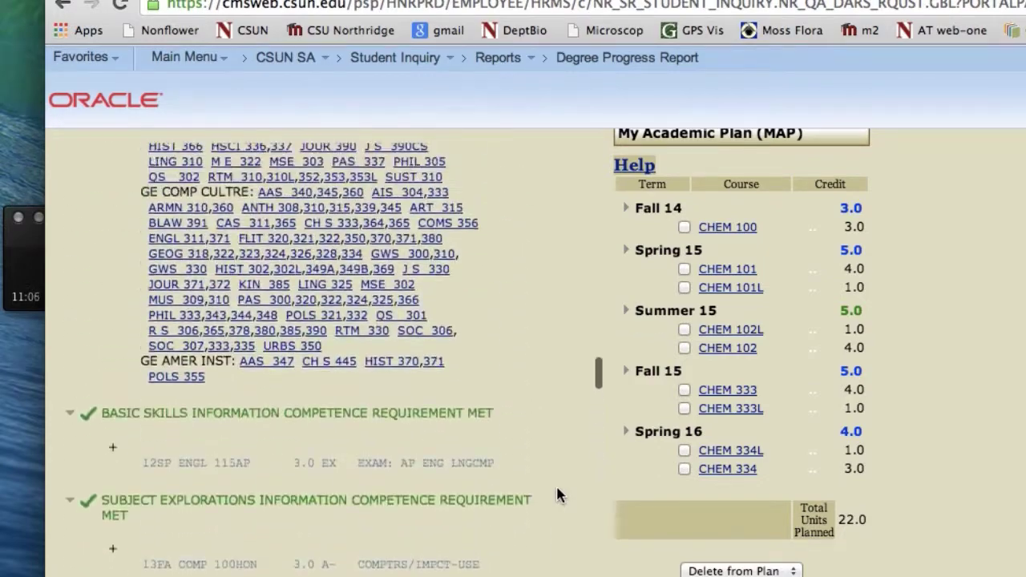
pyautogui.scroll(15, 557, 495)
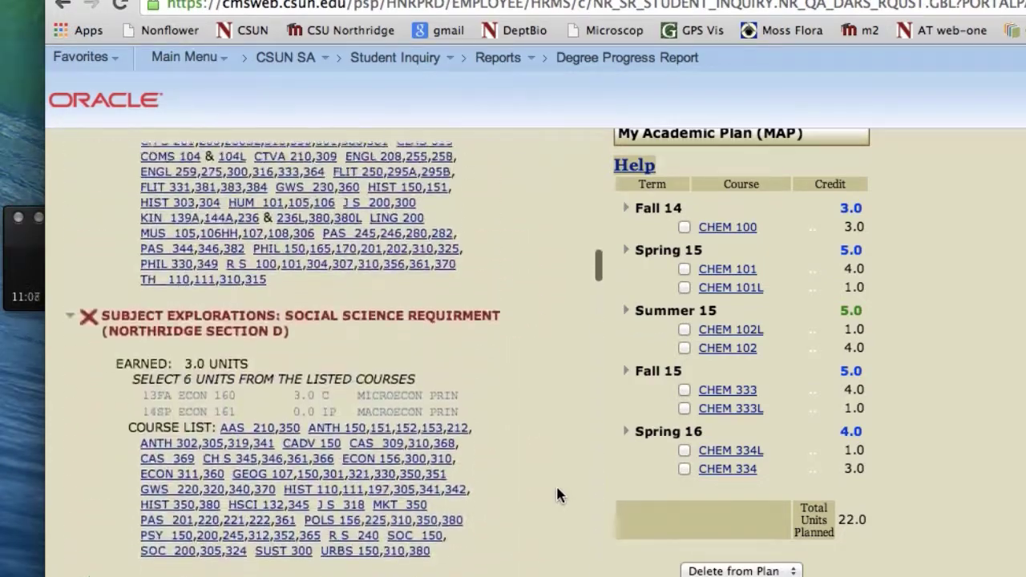
pyautogui.scroll(10, 558, 495)
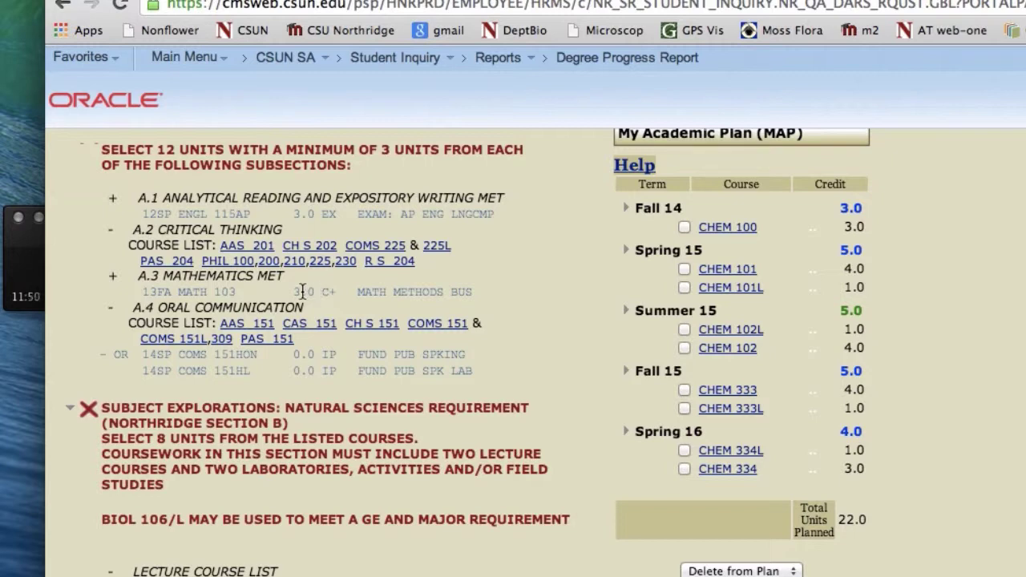
pyautogui.click(252, 251)
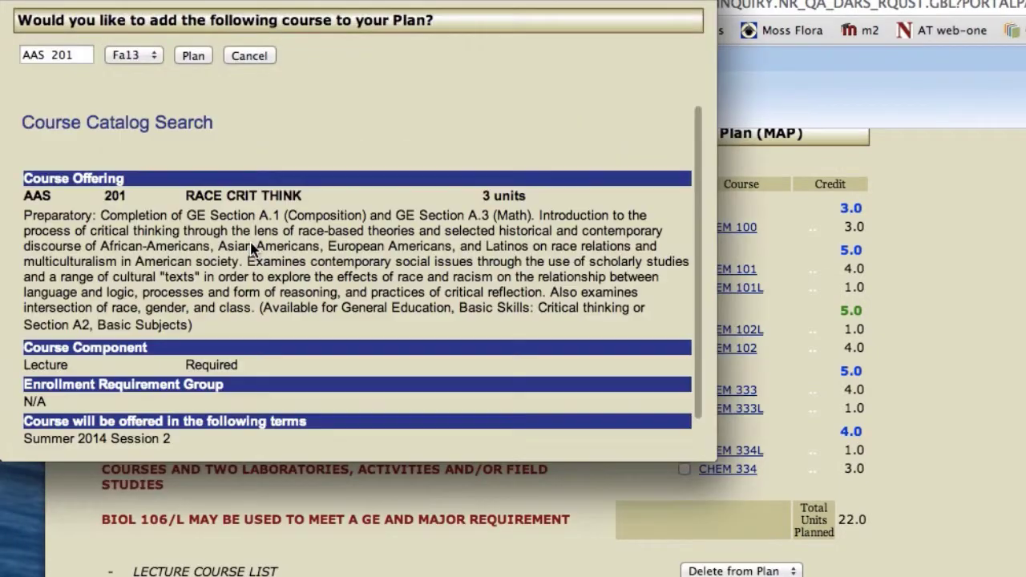
pyautogui.tripleClick(81, 55)
pyautogui.press('BackSpace')
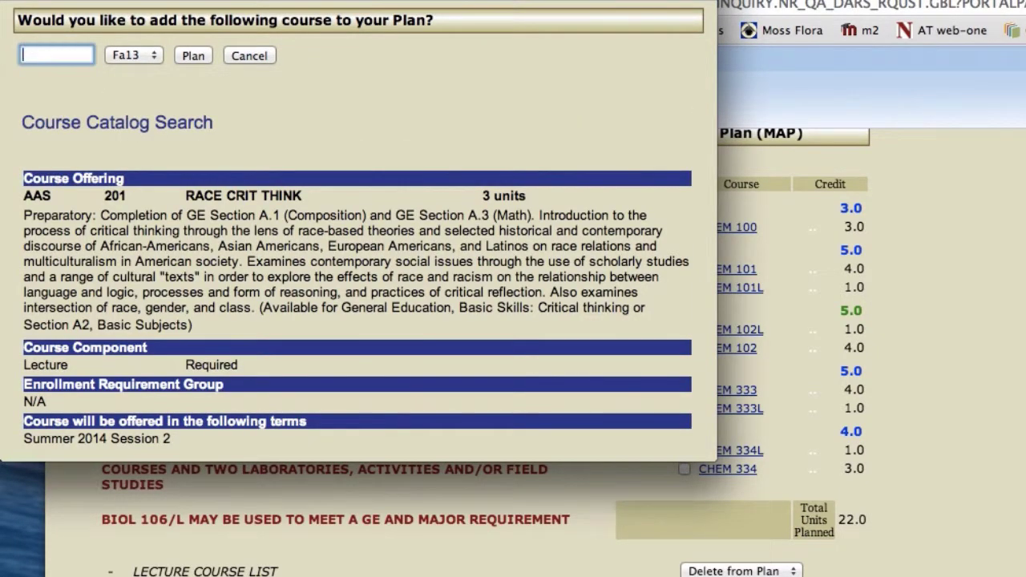
pyautogui.write('MATH 102')
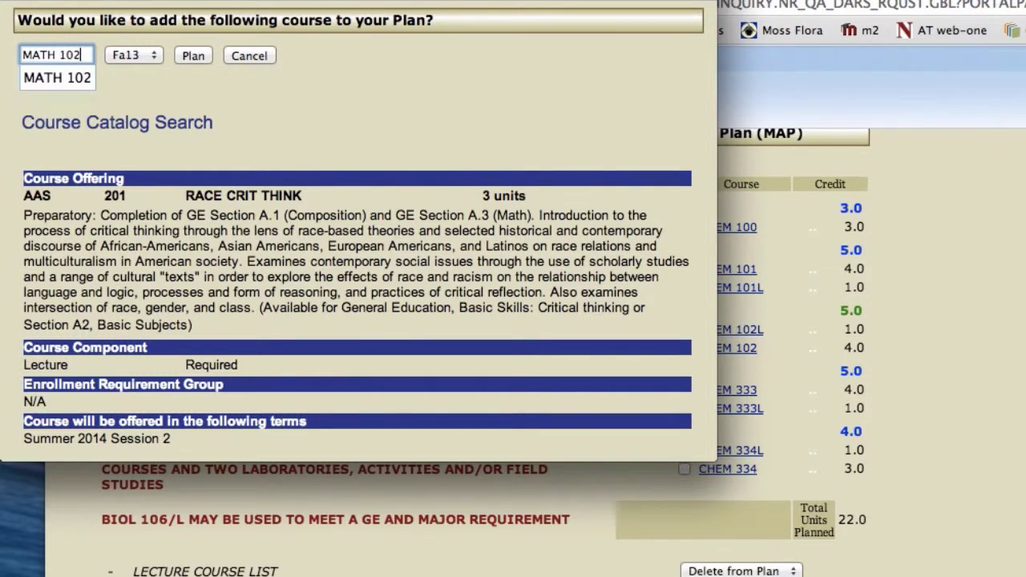
pyautogui.press('Tab')
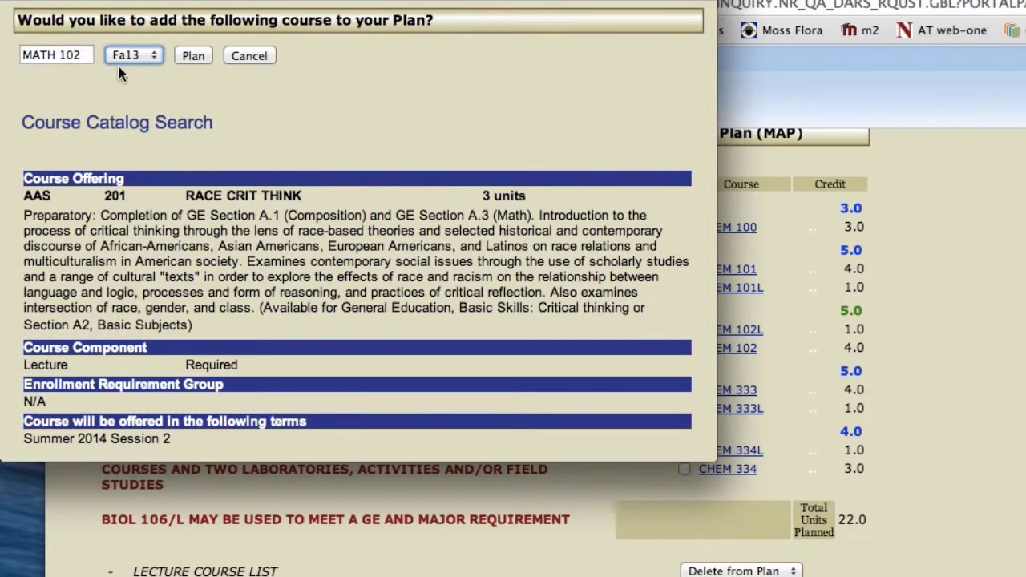
pyautogui.click(152, 54)
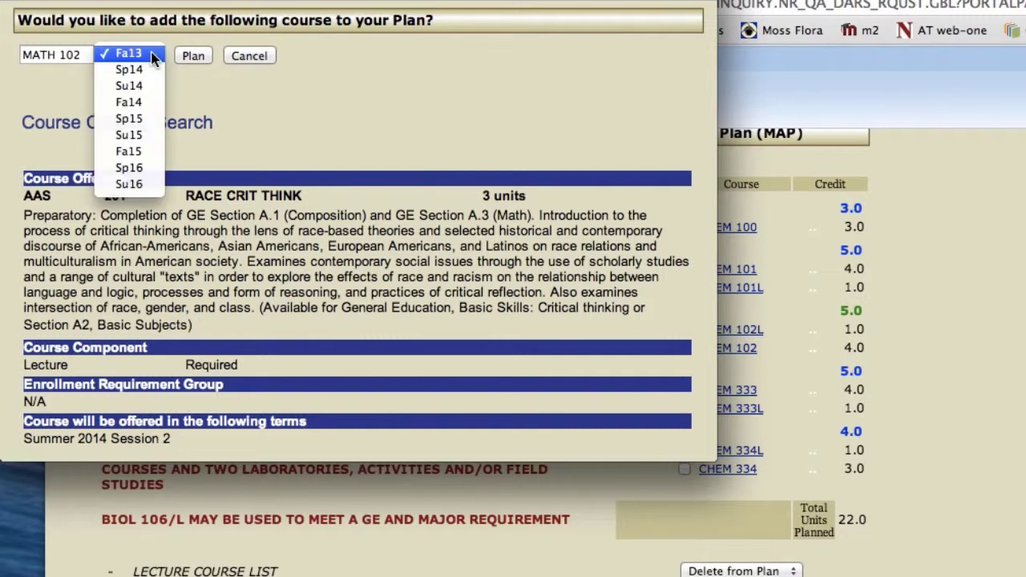
pyautogui.click(149, 101)
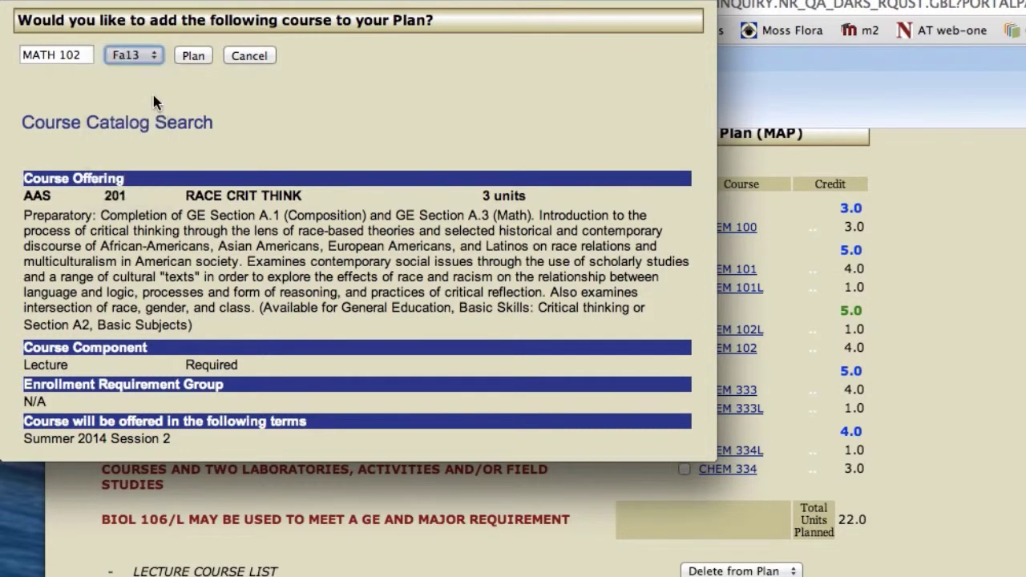
pyautogui.click(192, 57)
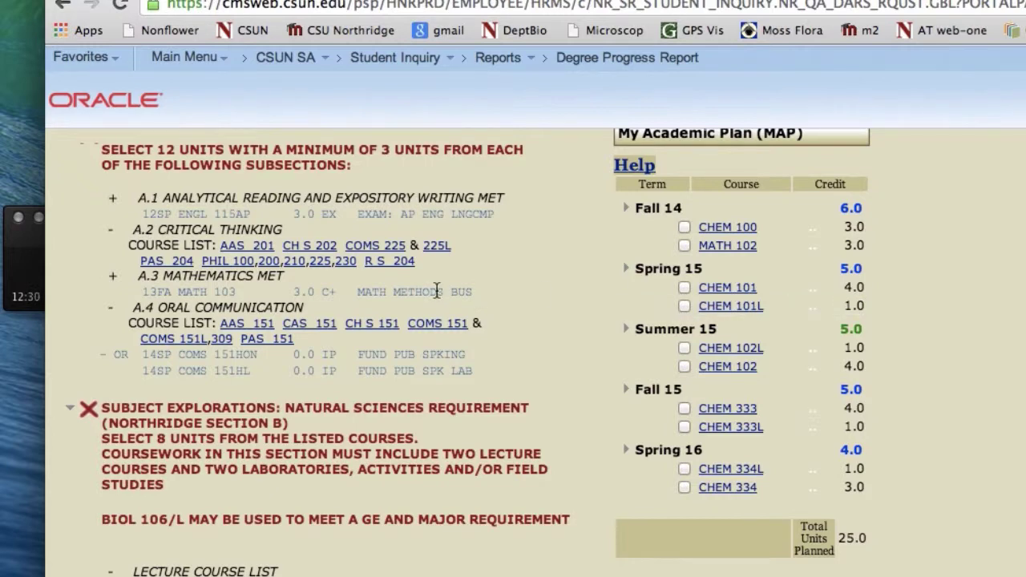
# Step: Add MATH 104 to the academic plan for term Sp15, substituting it for AAS 201 from the critical thinking list
pyautogui.click(241, 252)
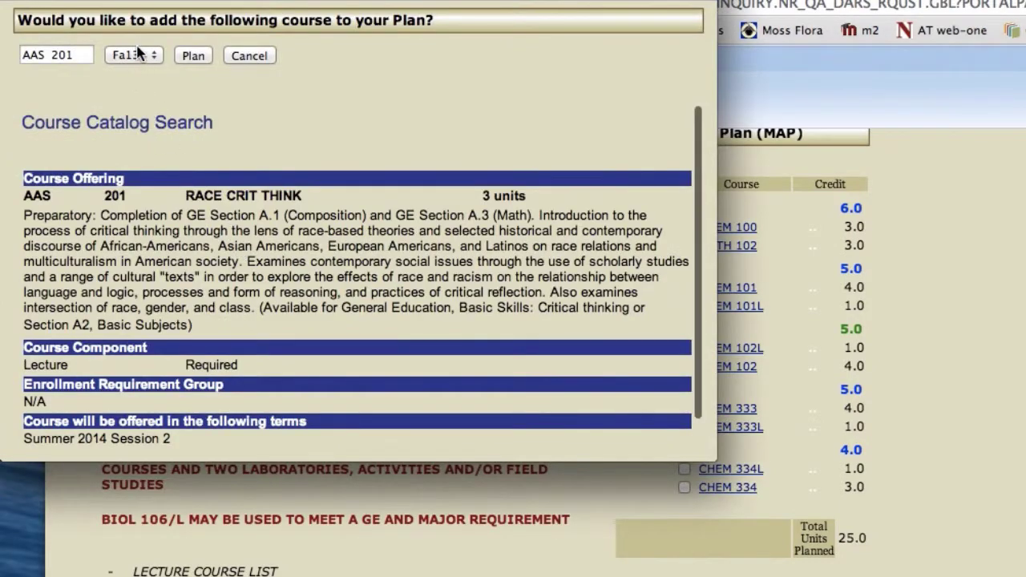
pyautogui.click(86, 55)
pyautogui.moveTo(15, 60); pyautogui.dragTo(80, 57)
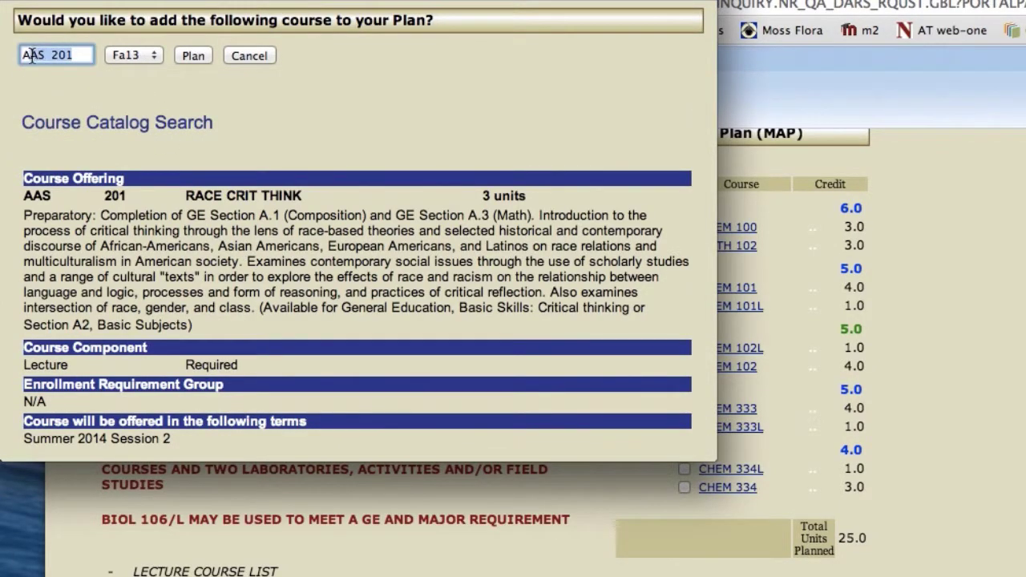
pyautogui.press('BackSpace')
pyautogui.write('MATH 104')
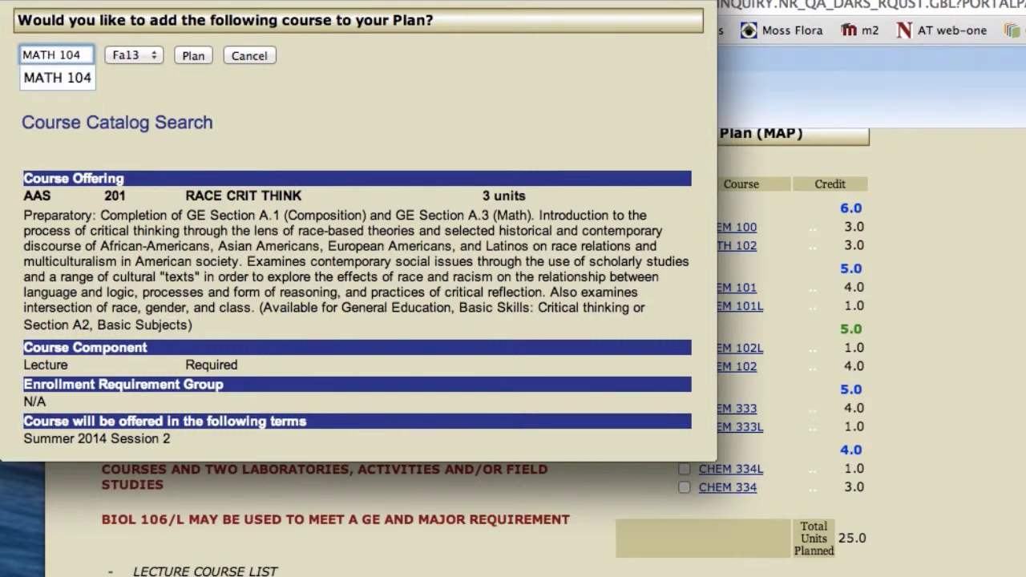
pyautogui.press('Tab')
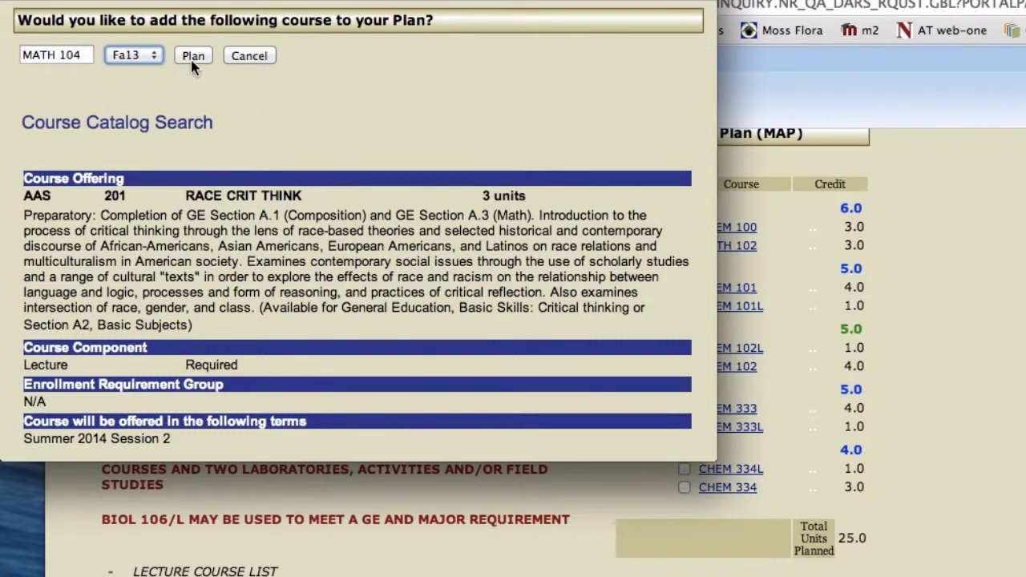
pyautogui.click(157, 57)
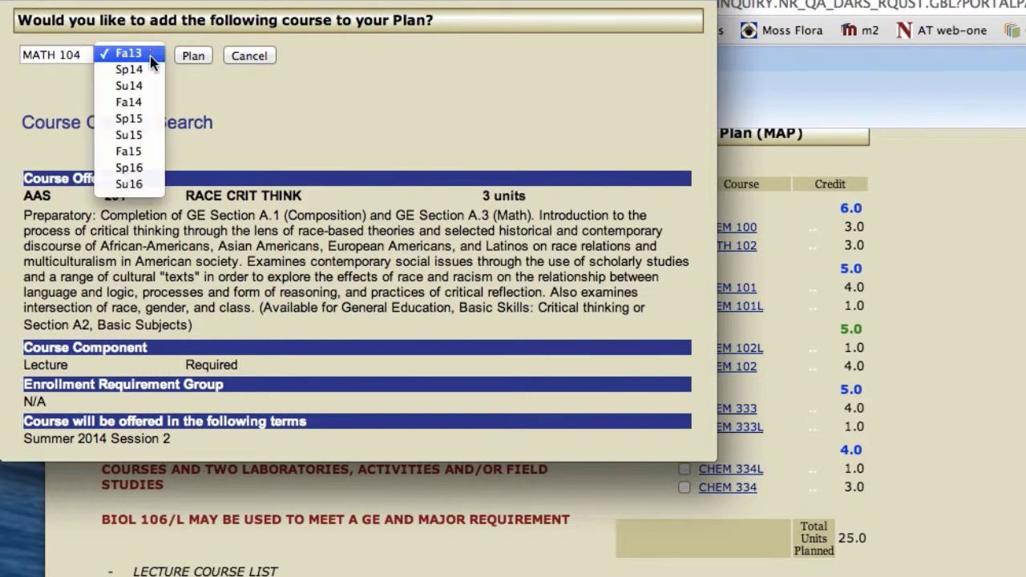
pyautogui.click(148, 119)
pyautogui.click(192, 56)
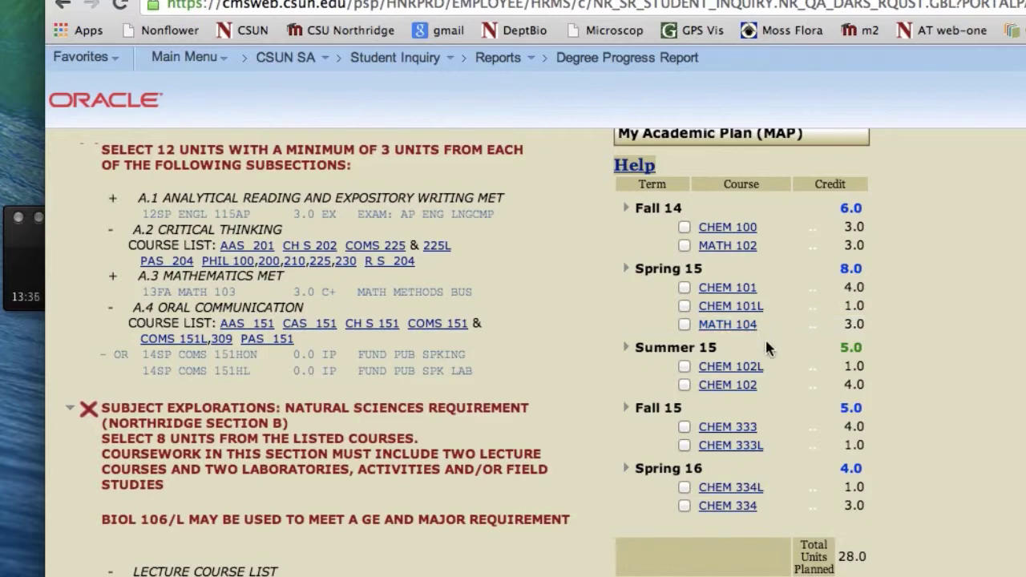
# Step: Add BIOL 106 and its lab BIOL 106L from Biology BA core program area A to the academic plan for term Fa15
pyautogui.scroll(3, 386, 540)
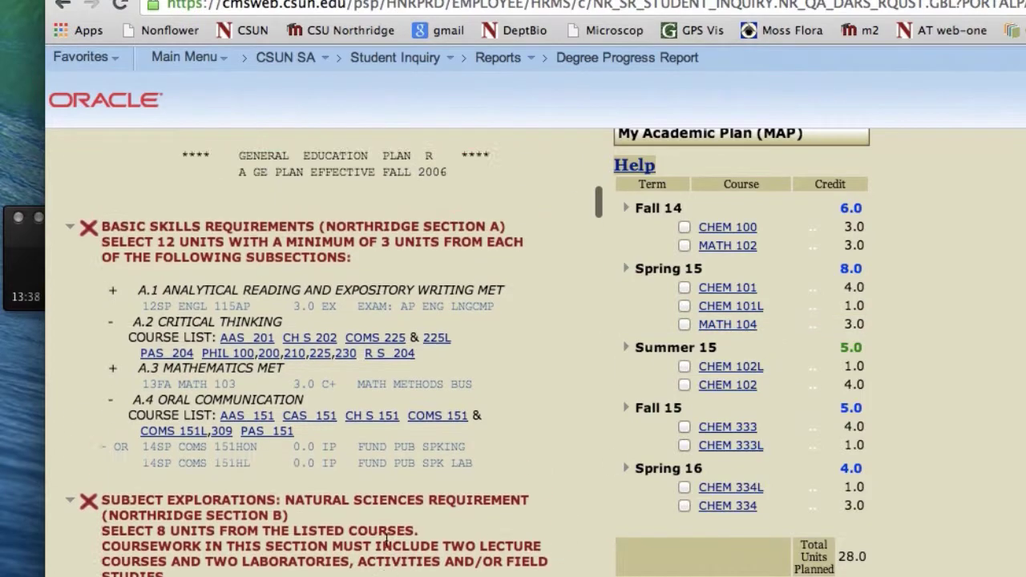
pyautogui.scroll(-15, 386, 539)
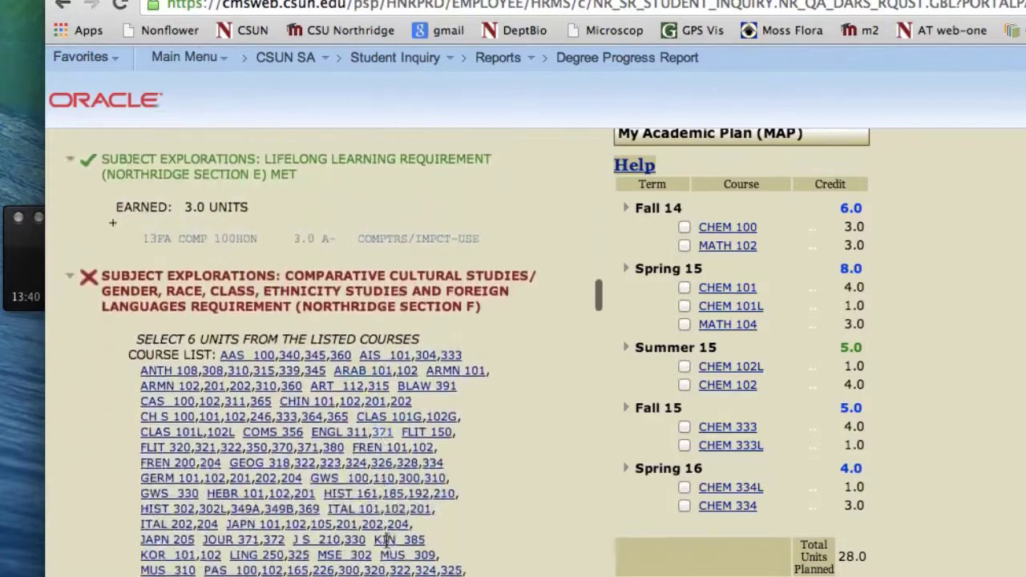
pyautogui.scroll(-15, 386, 545)
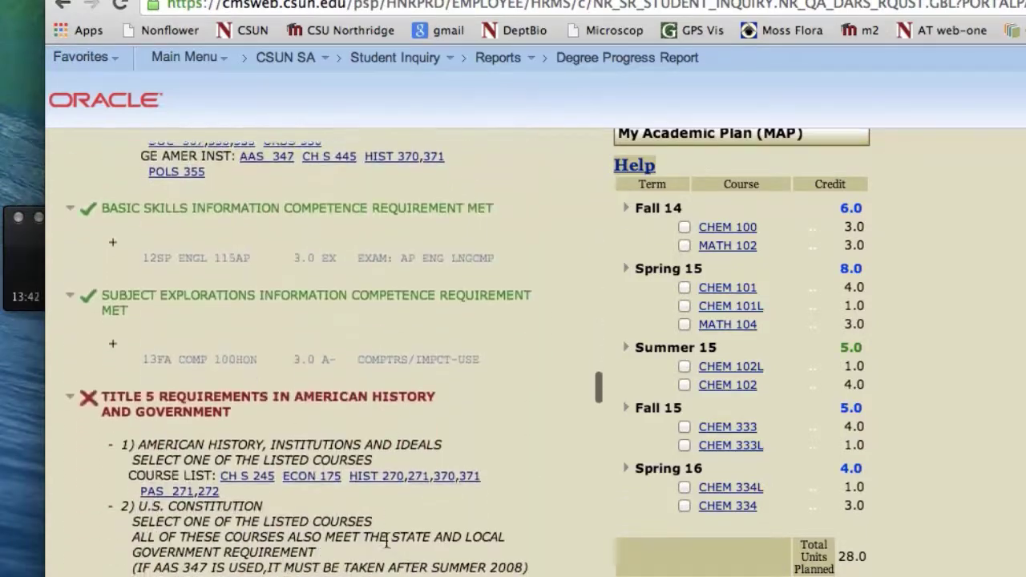
pyautogui.scroll(-15, 385, 540)
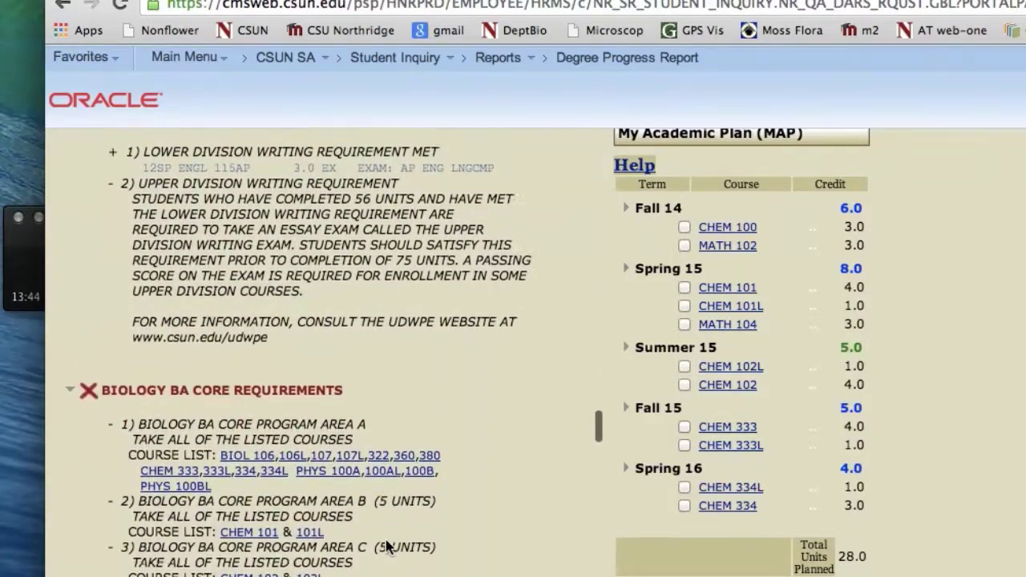
pyautogui.scroll(-2, 386, 548)
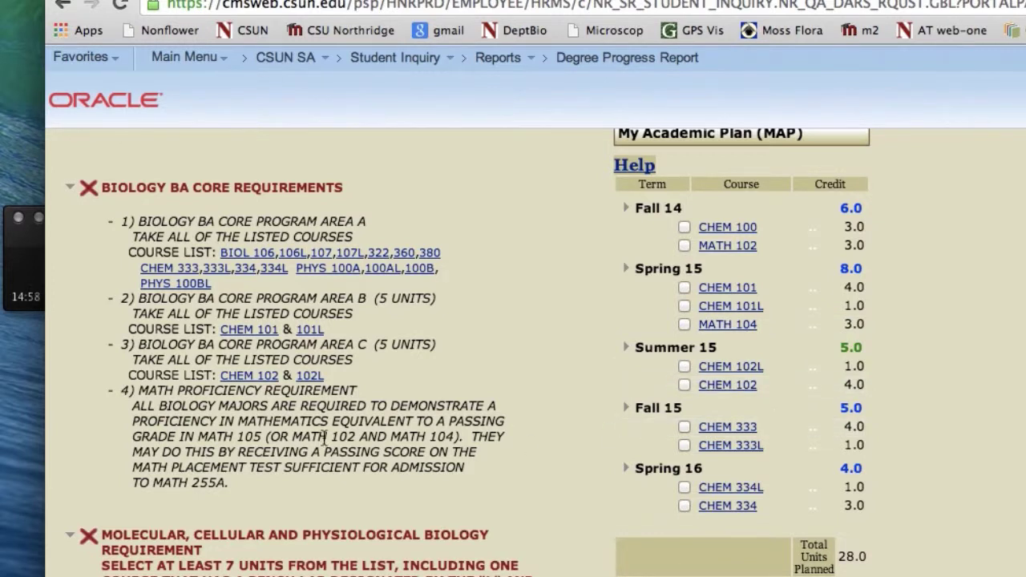
pyautogui.click(253, 253)
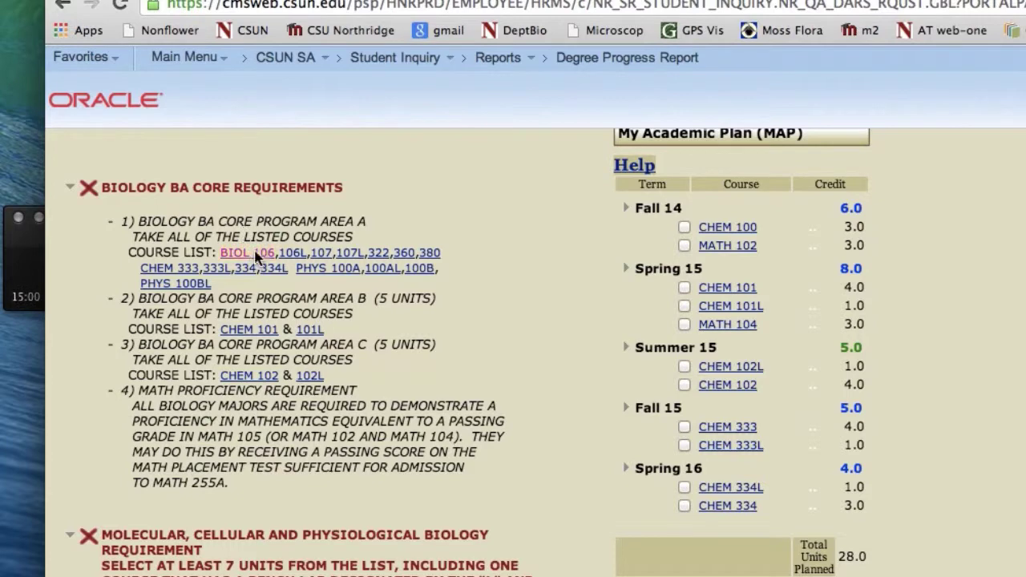
pyautogui.click(123, 60)
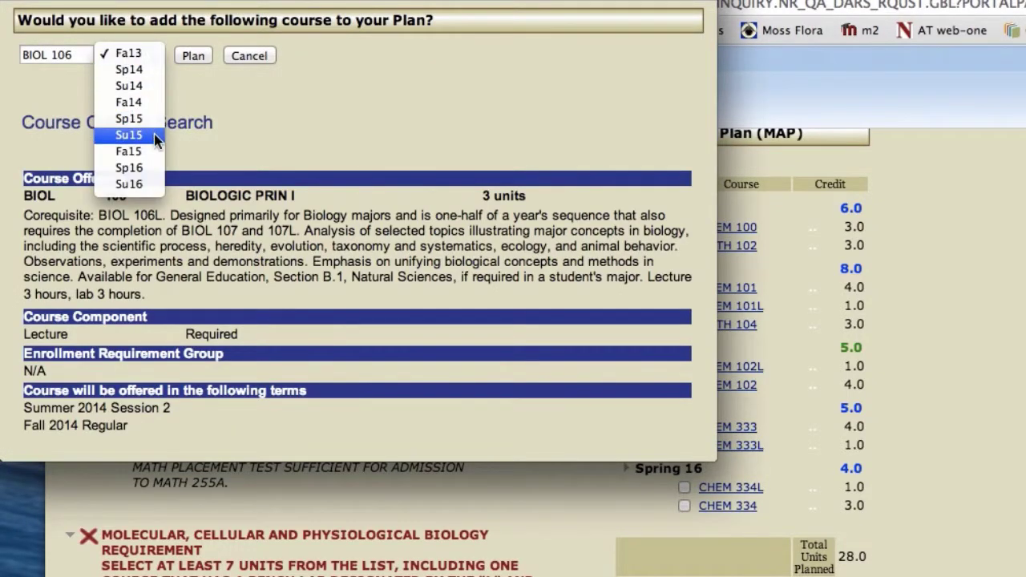
pyautogui.click(184, 84)
pyautogui.click(193, 55)
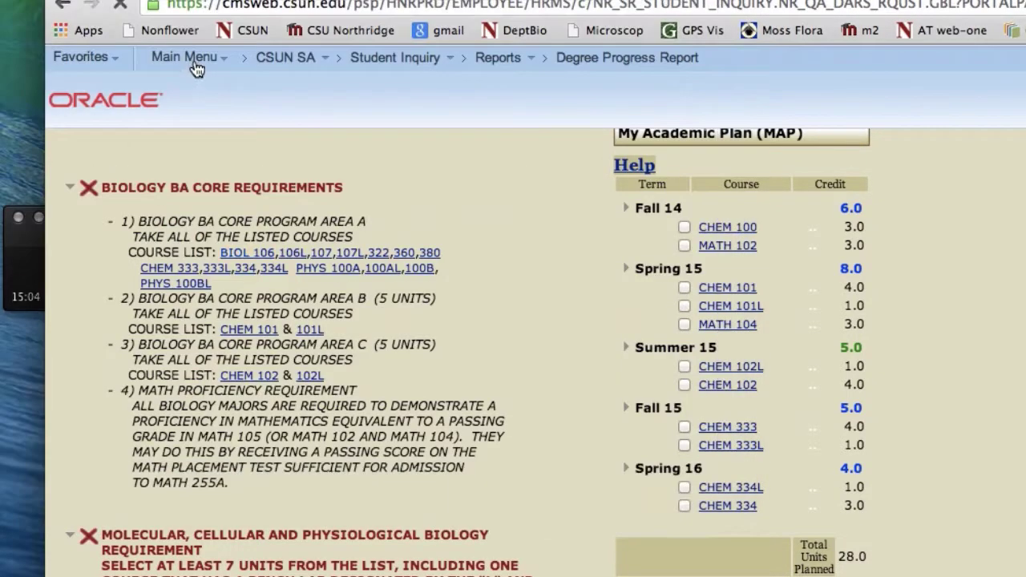
pyautogui.click(292, 253)
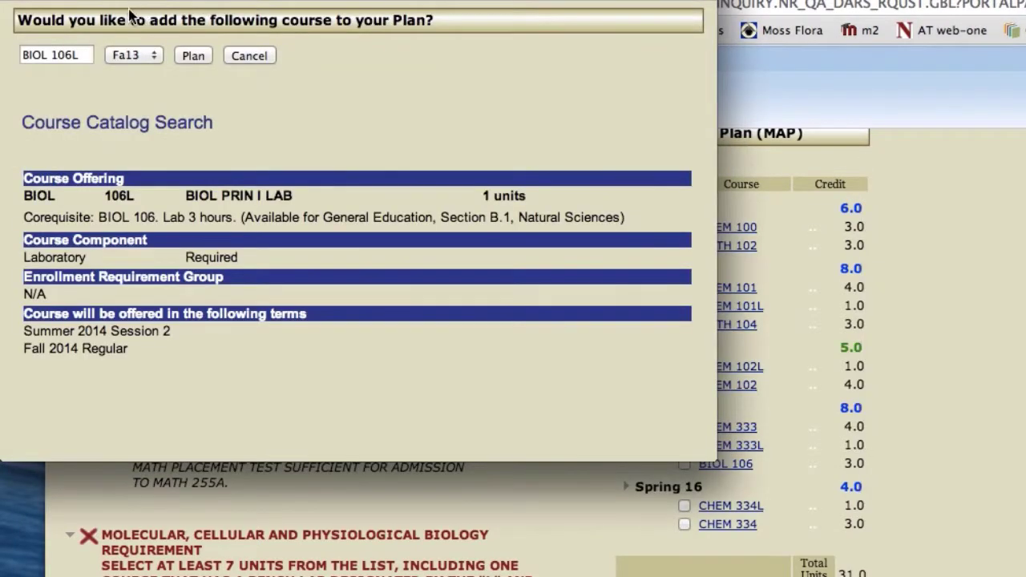
pyautogui.click(152, 56)
pyautogui.click(126, 149)
pyautogui.click(192, 56)
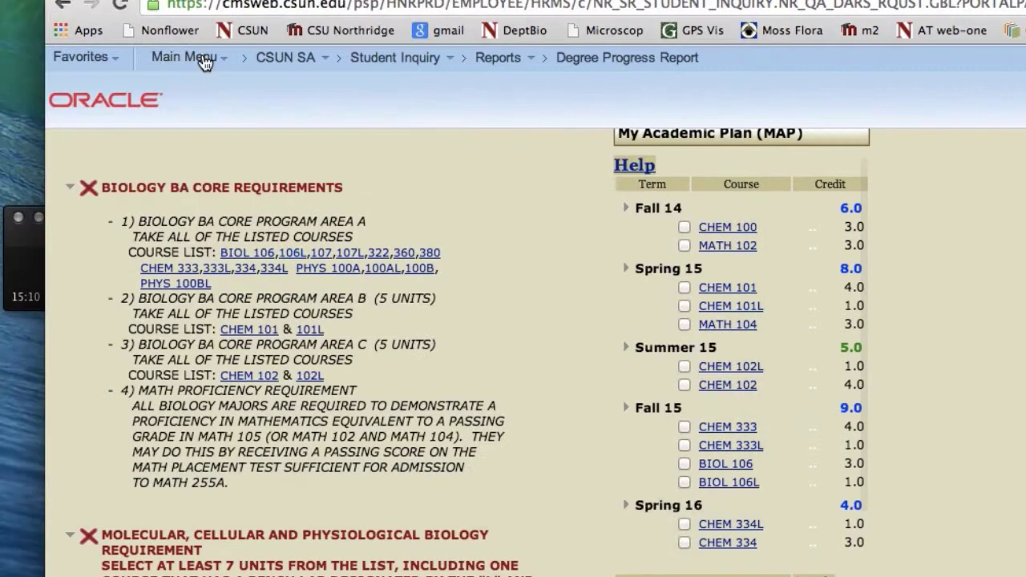
# Step: Add BIOL 107 and its lab BIOL 107L from Biology BA core program area A to the academic plan for term Sp16
pyautogui.click(322, 253)
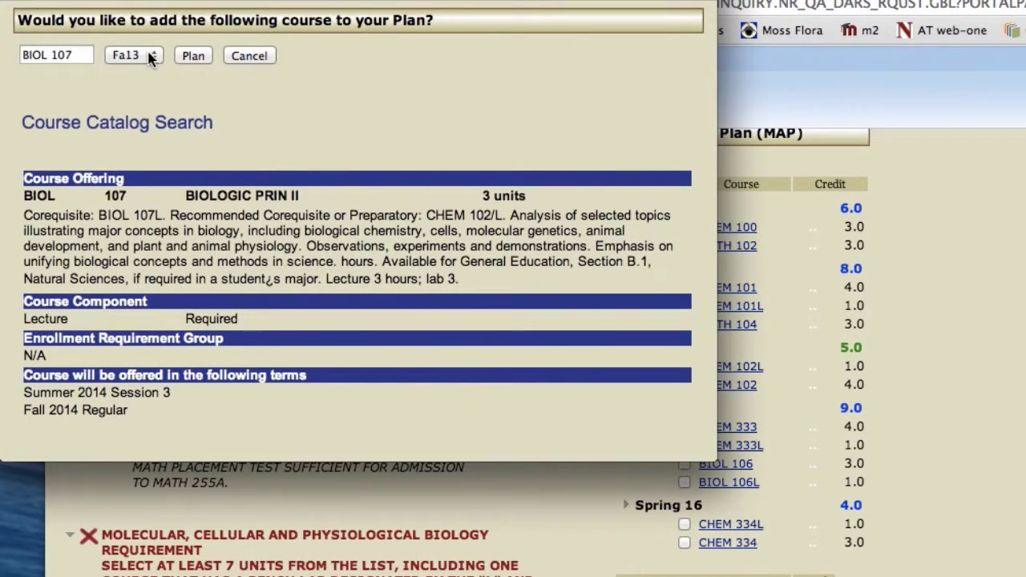
pyautogui.click(155, 56)
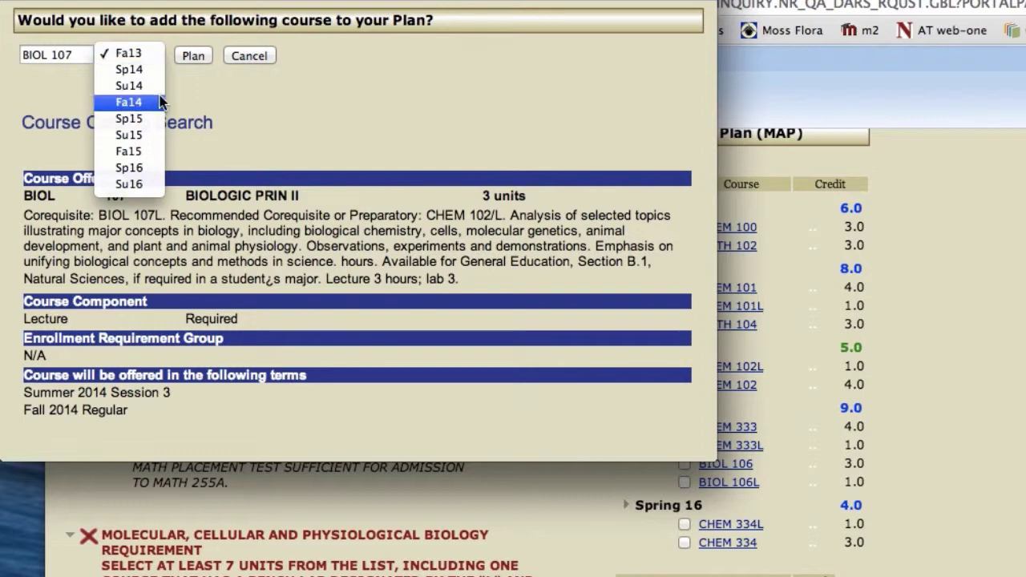
pyautogui.click(128, 168)
pyautogui.click(194, 57)
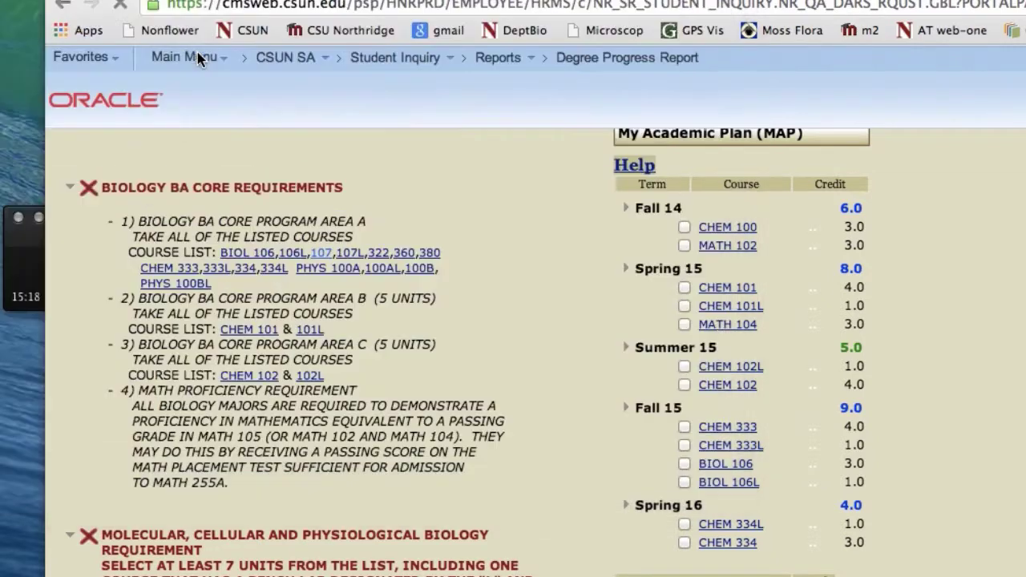
pyautogui.click(353, 254)
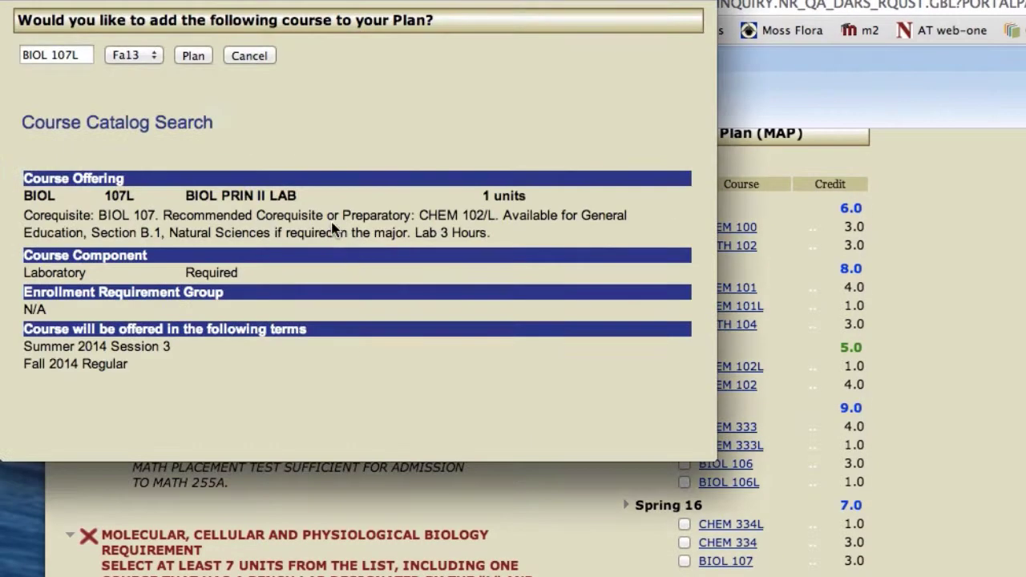
pyautogui.click(157, 54)
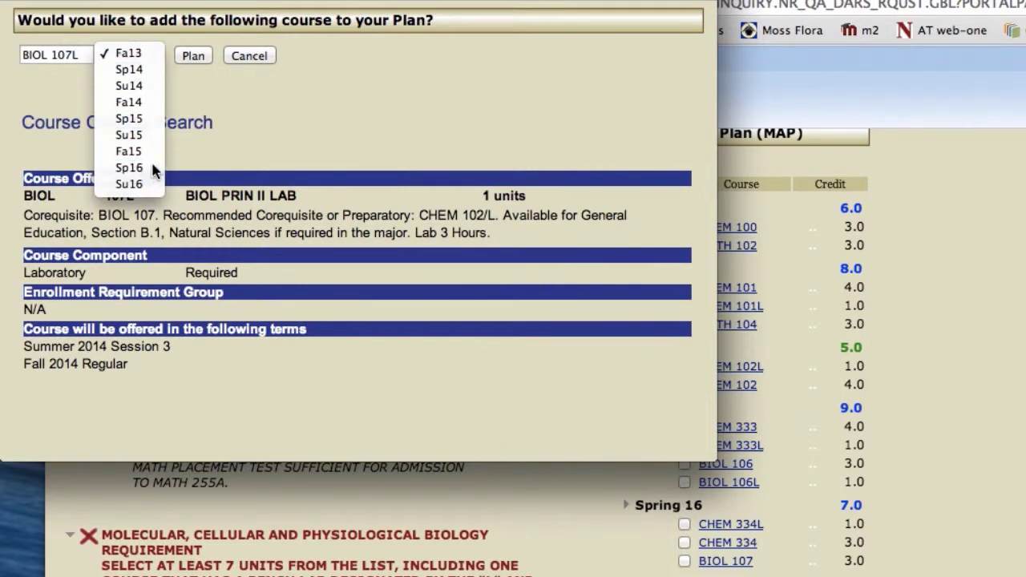
pyautogui.click(153, 168)
pyautogui.click(185, 57)
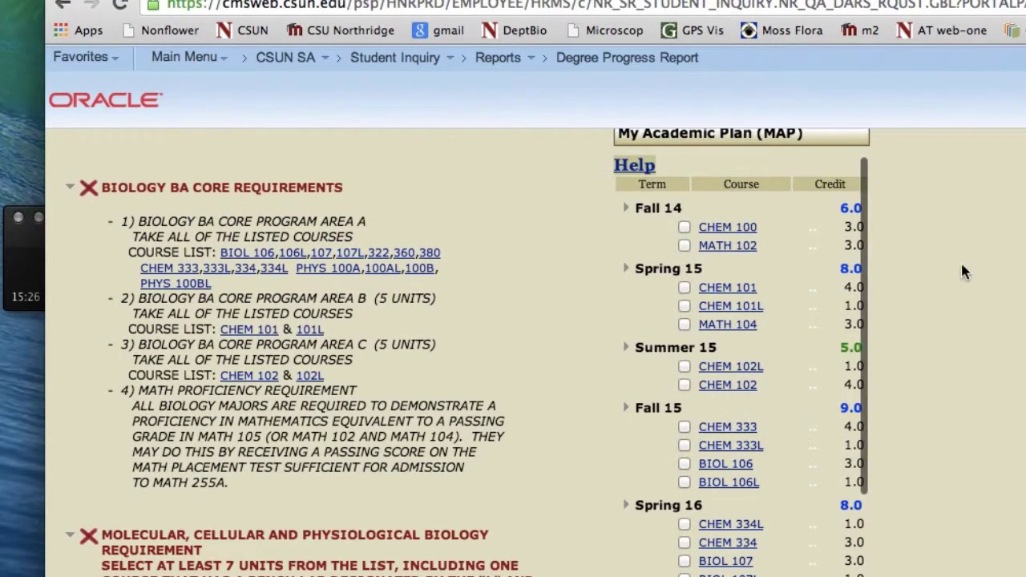
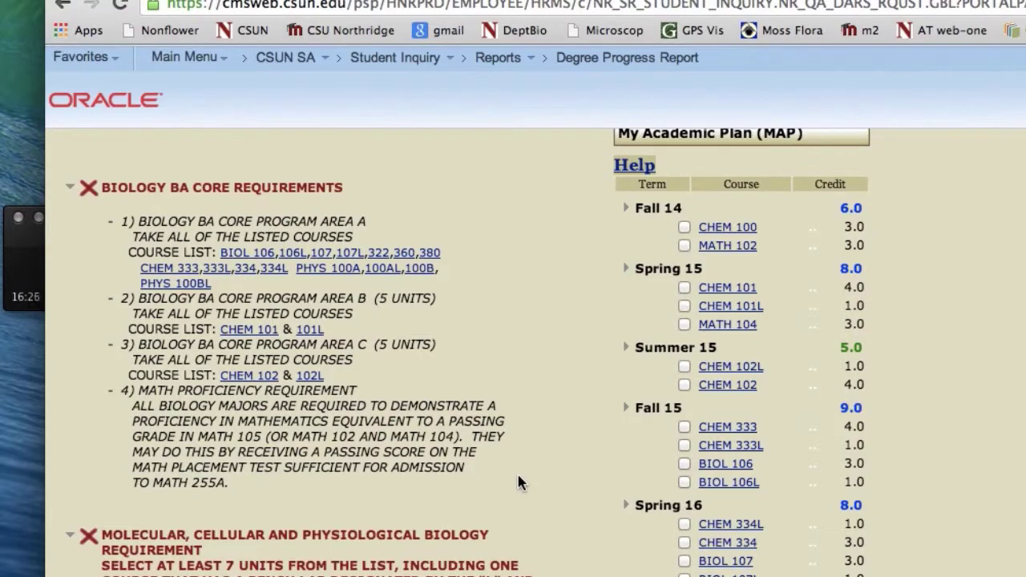
# Step: Add CH S 202 from the Basic Skills A.2 critical thinking list to the academic plan for term Fa14
pyautogui.scroll(-2, 517, 481)
pyautogui.scroll(20, 517, 481)
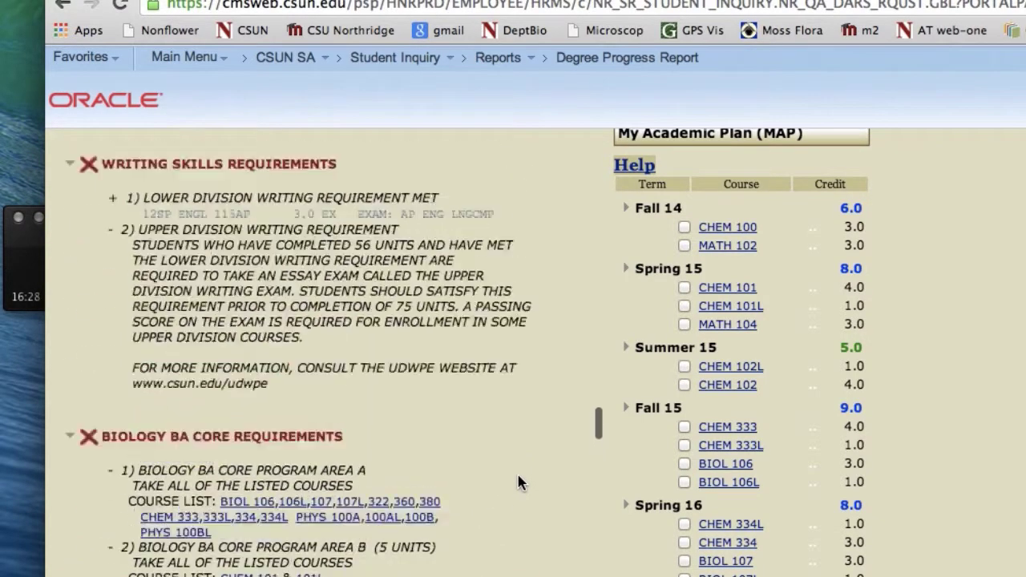
pyautogui.scroll(15, 454, 293)
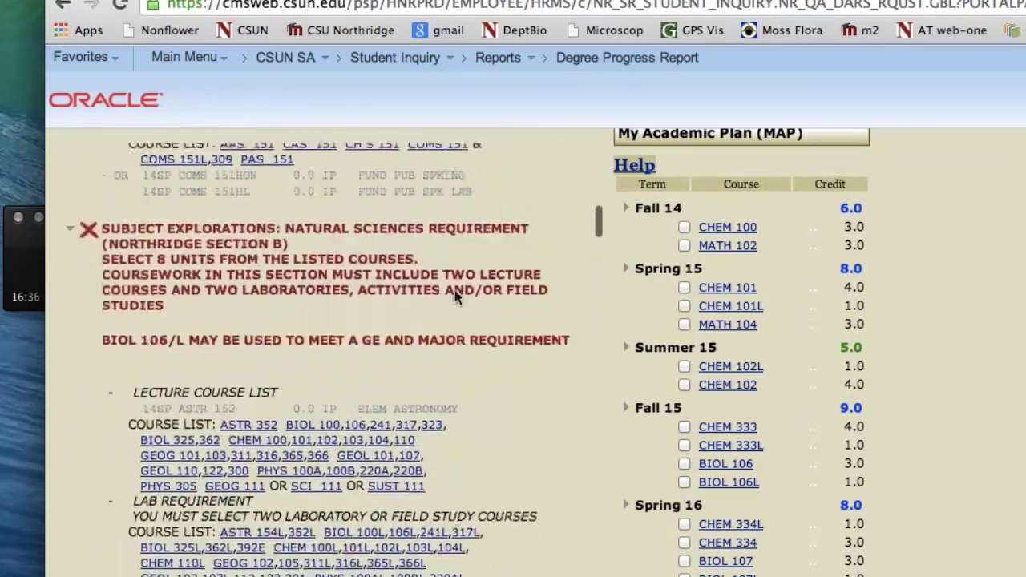
pyautogui.scroll(8, 455, 297)
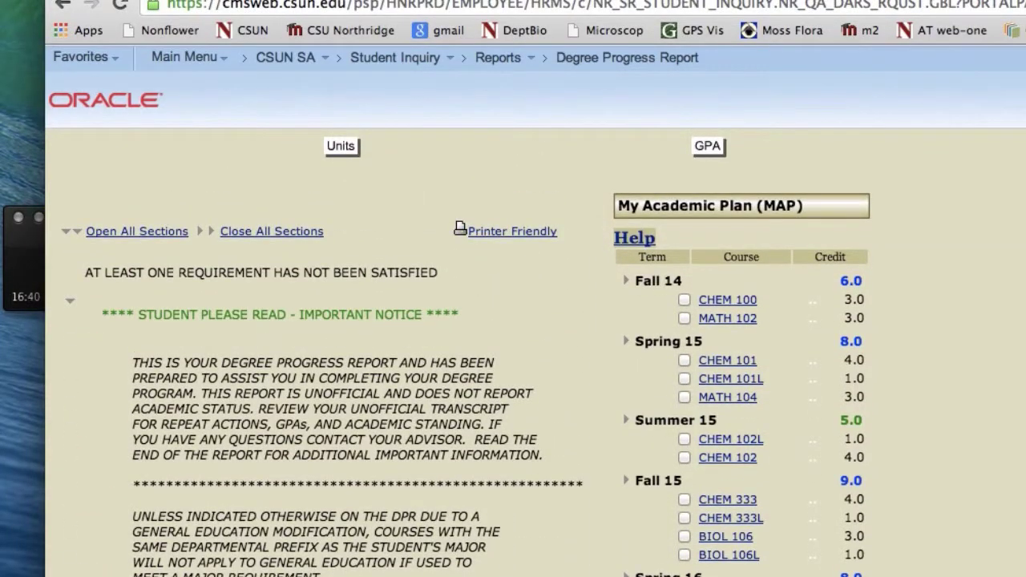
pyautogui.scroll(3, 455, 296)
pyautogui.scroll(-2, 454, 296)
pyautogui.scroll(-3, 466, 352)
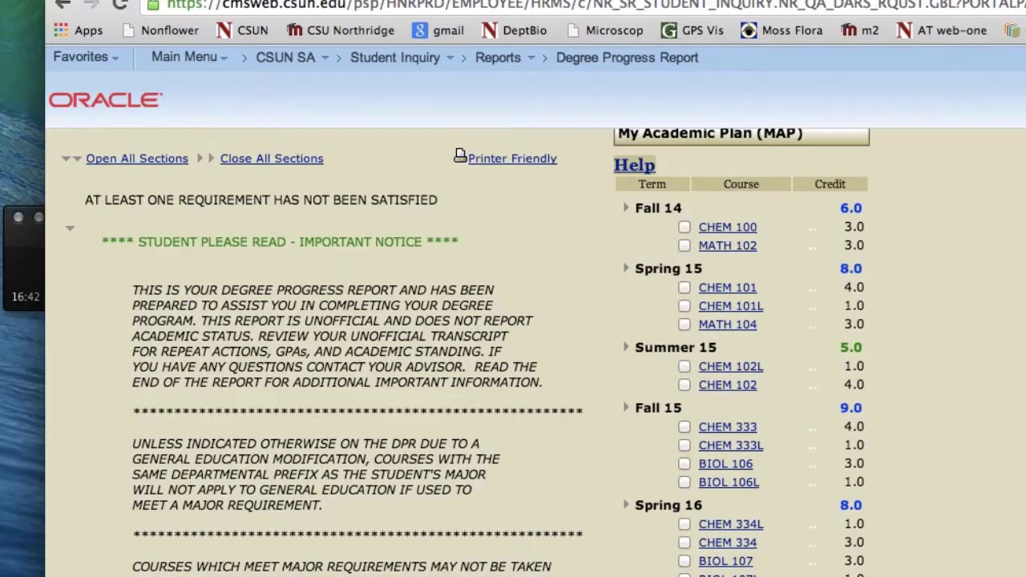
pyautogui.scroll(4, 467, 435)
pyautogui.scroll(-4, 465, 431)
pyautogui.scroll(-15, 465, 432)
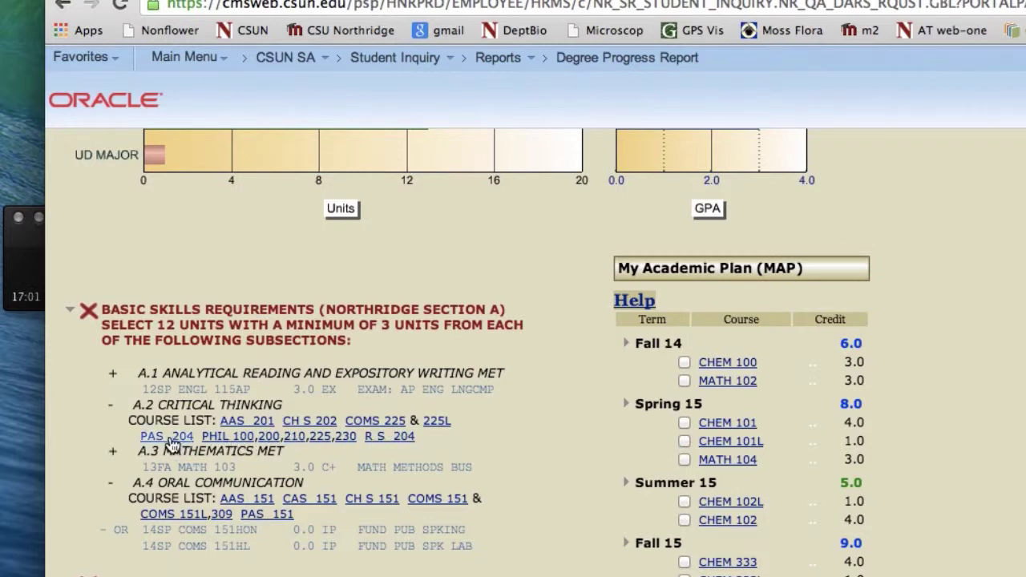
pyautogui.click(309, 423)
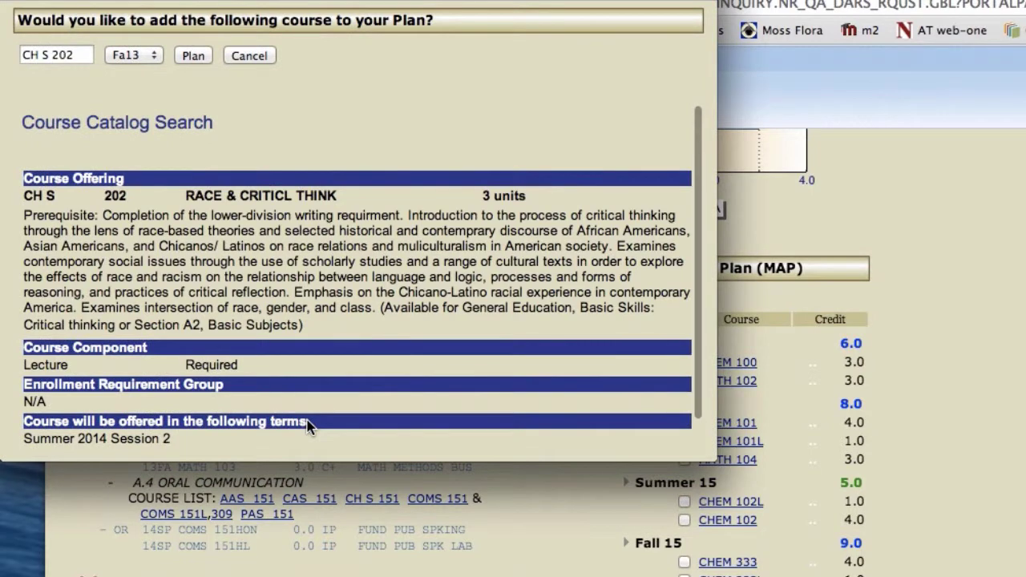
pyautogui.click(149, 56)
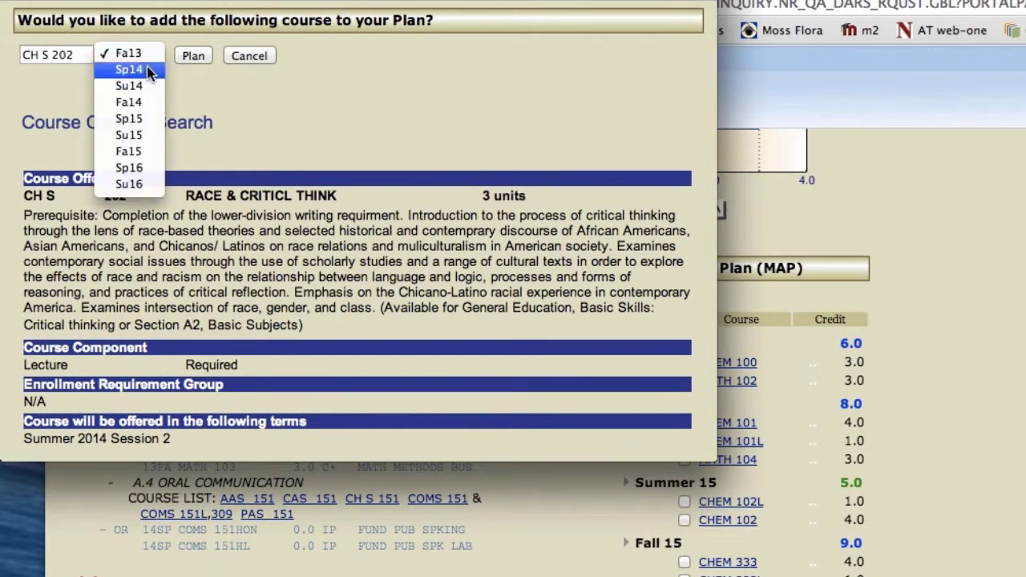
pyautogui.click(136, 102)
pyautogui.click(193, 56)
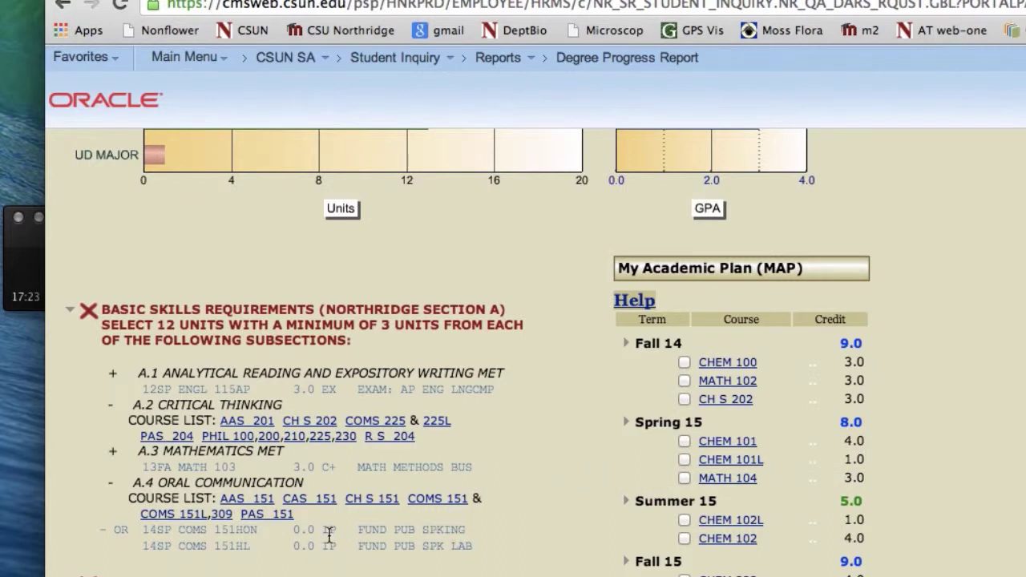
# Step: Add CAS 201 from the Arts and Humanities requirement (Section C) to the academic plan for term Fa14
pyautogui.scroll(-2, 332, 548)
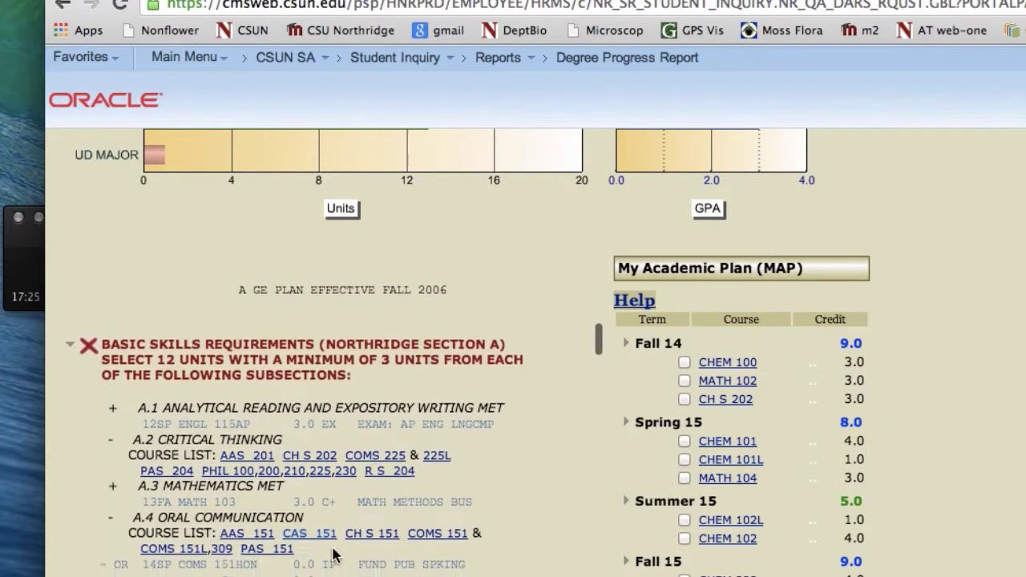
pyautogui.scroll(-5, 333, 547)
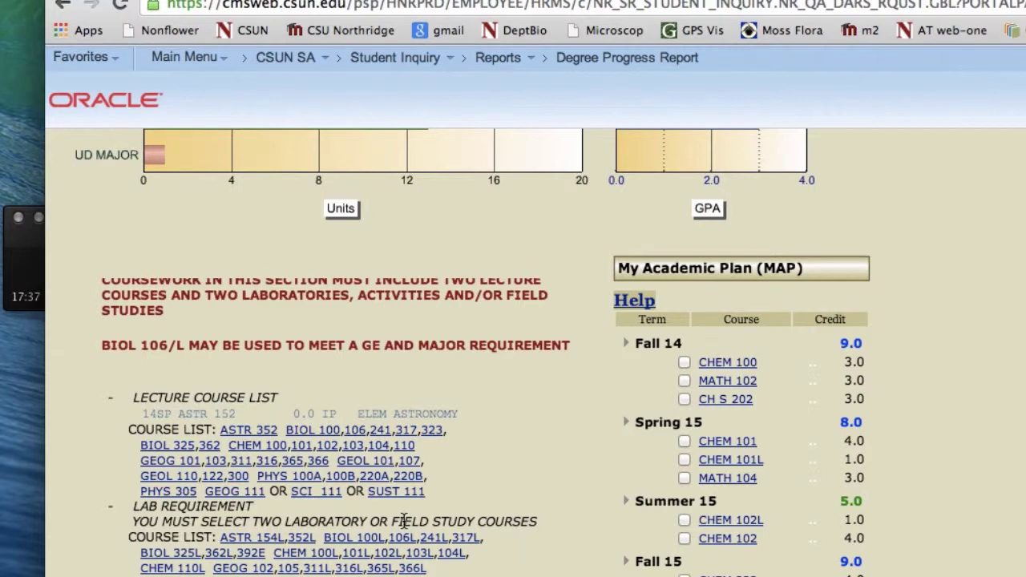
pyautogui.scroll(2, 405, 521)
pyautogui.scroll(-10, 405, 521)
pyautogui.scroll(-1, 408, 529)
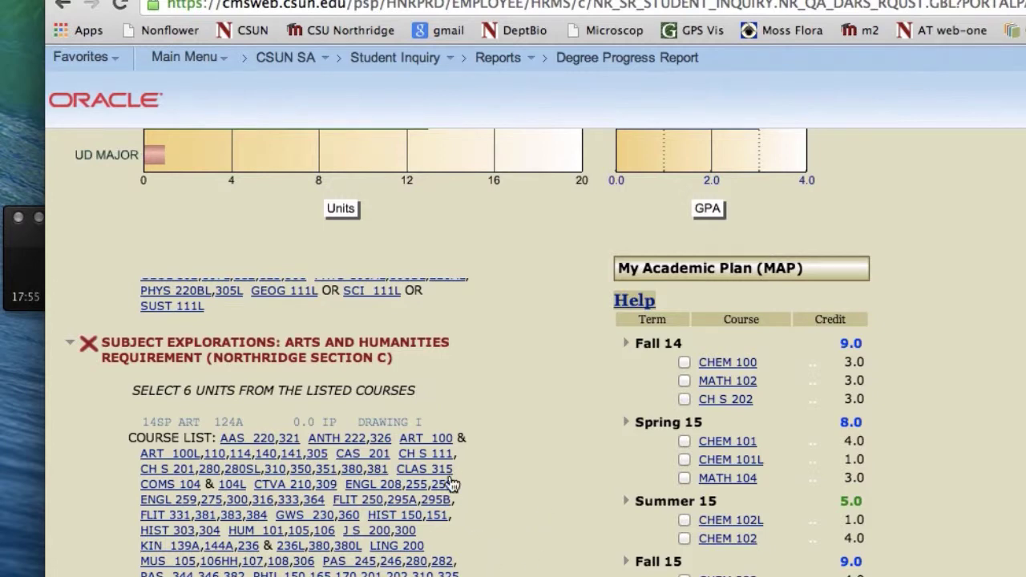
pyautogui.click(360, 456)
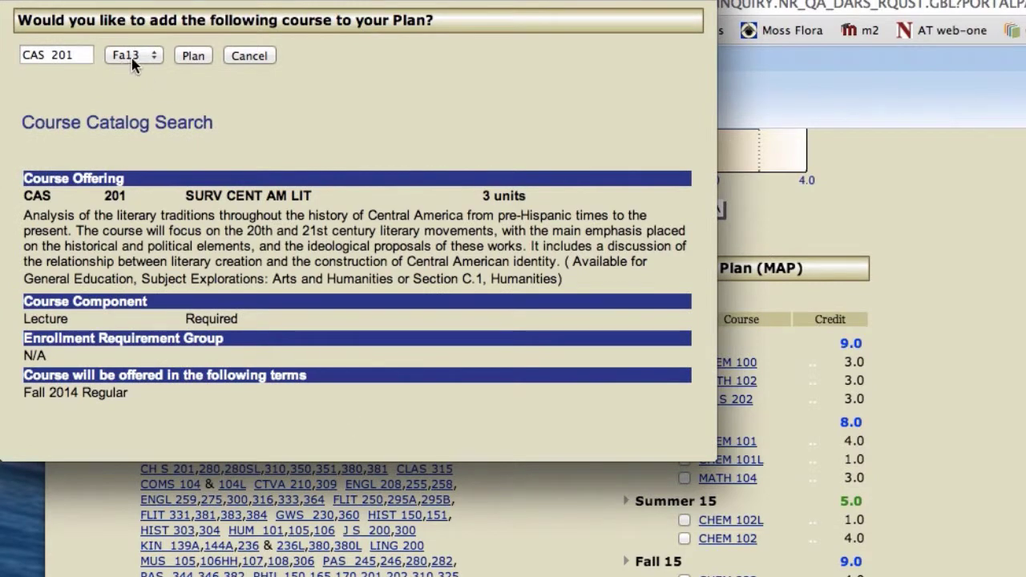
pyautogui.click(133, 55)
pyautogui.click(131, 104)
pyautogui.click(195, 56)
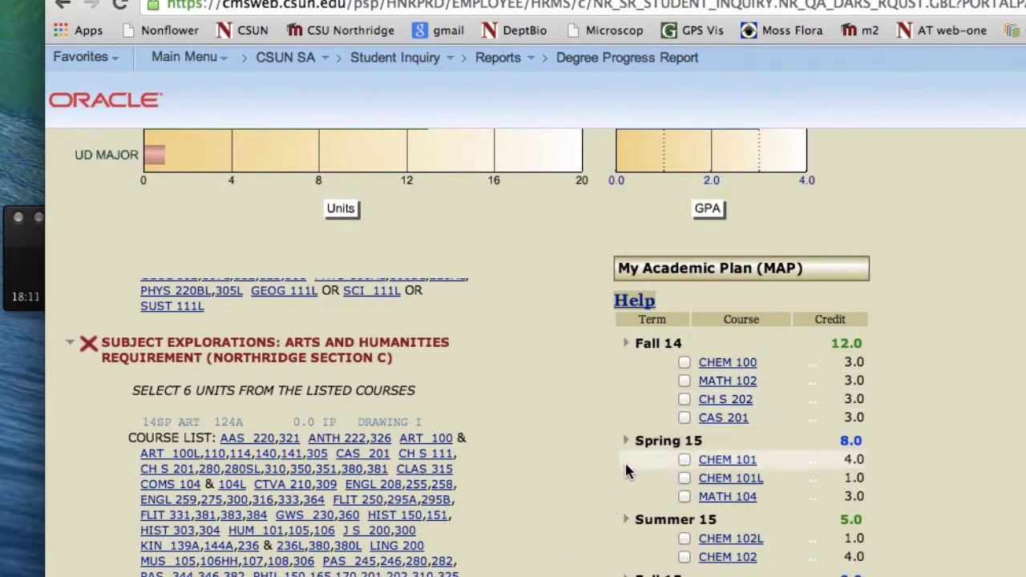
# Step: Add ANTH 108 from the Comparative Cultural Studies requirement (Section F) to the academic plan for term Sp15
pyautogui.scroll(5, 449, 546)
pyautogui.scroll(-6, 401, 569)
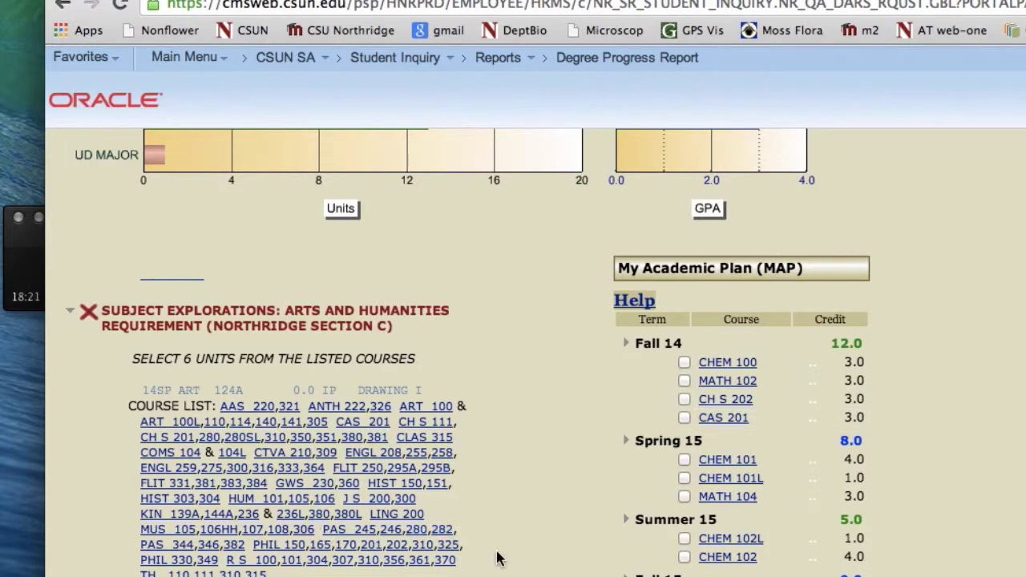
pyautogui.scroll(1, 497, 554)
pyautogui.scroll(-3, 497, 553)
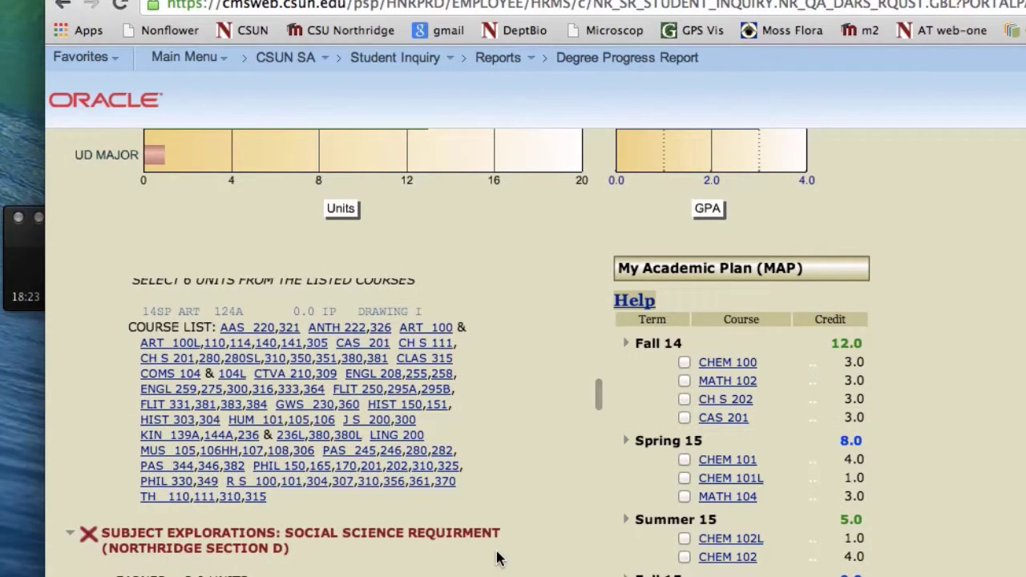
pyautogui.scroll(-5, 497, 556)
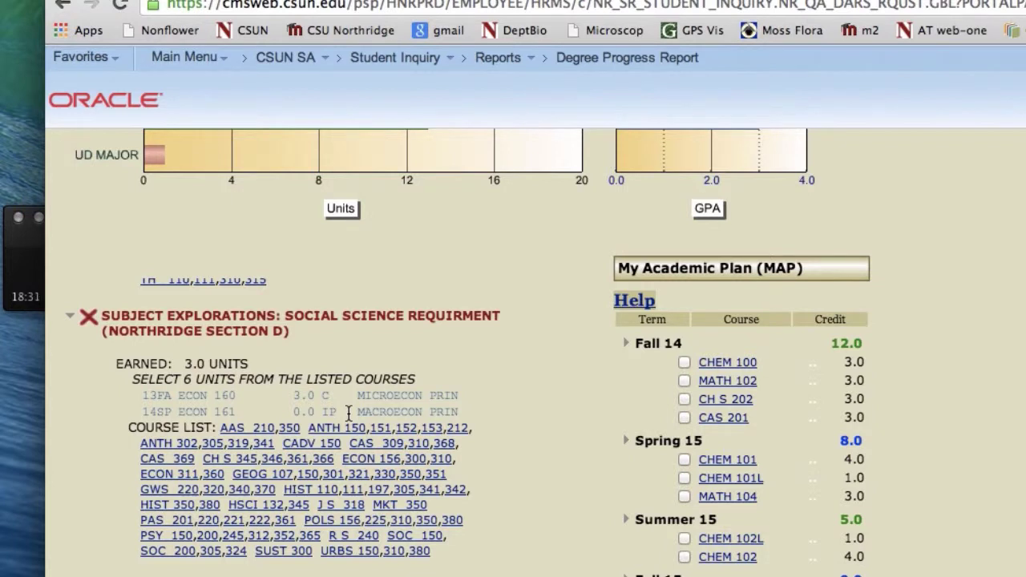
pyautogui.scroll(-3, 545, 502)
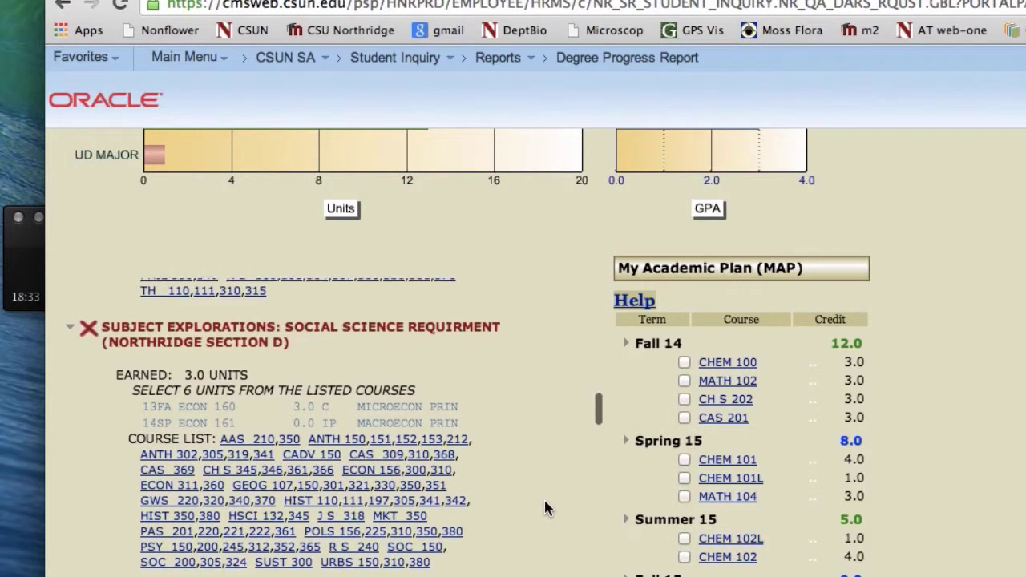
pyautogui.scroll(-10, 545, 502)
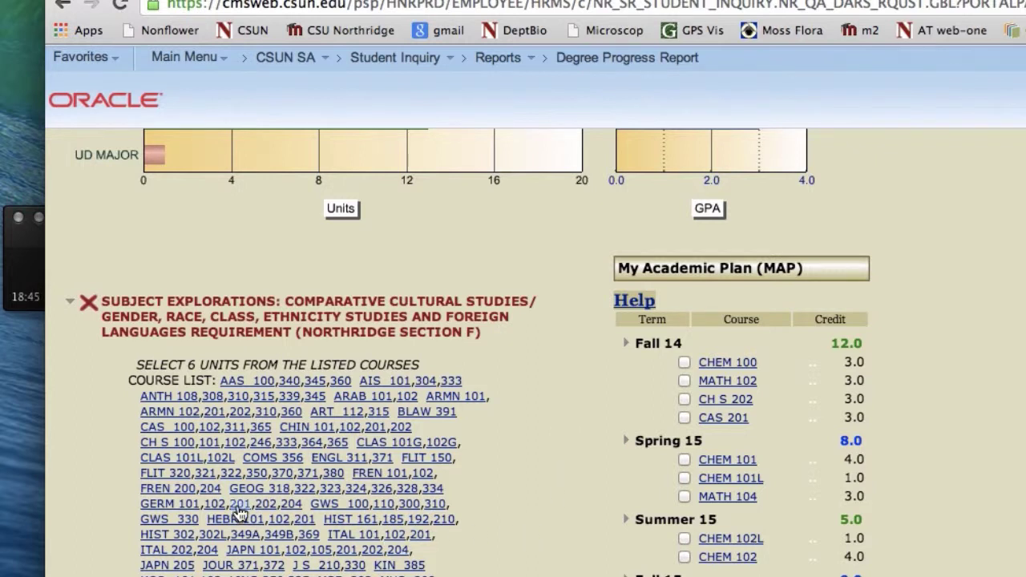
pyautogui.click(169, 397)
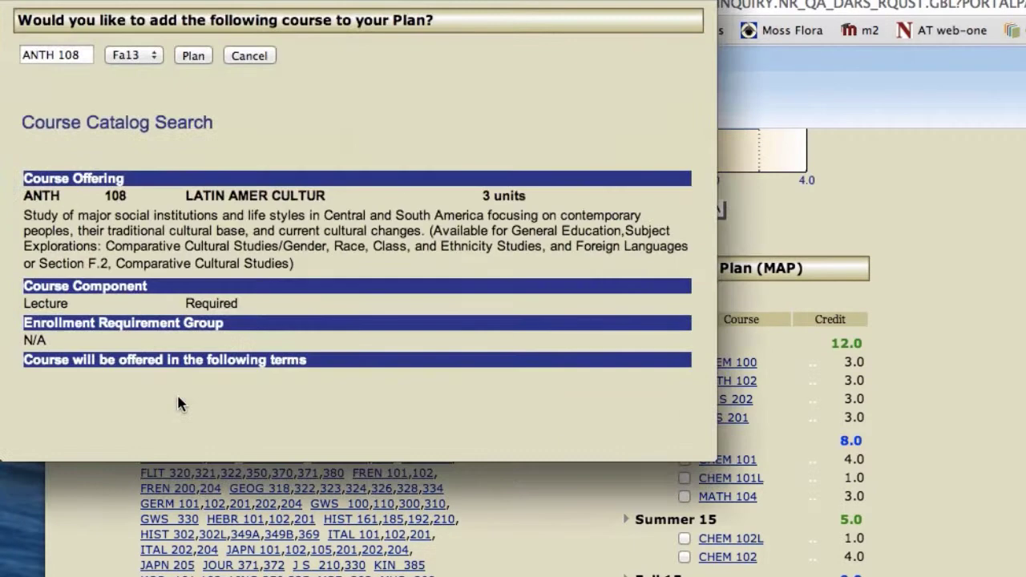
pyautogui.click(150, 55)
pyautogui.click(162, 119)
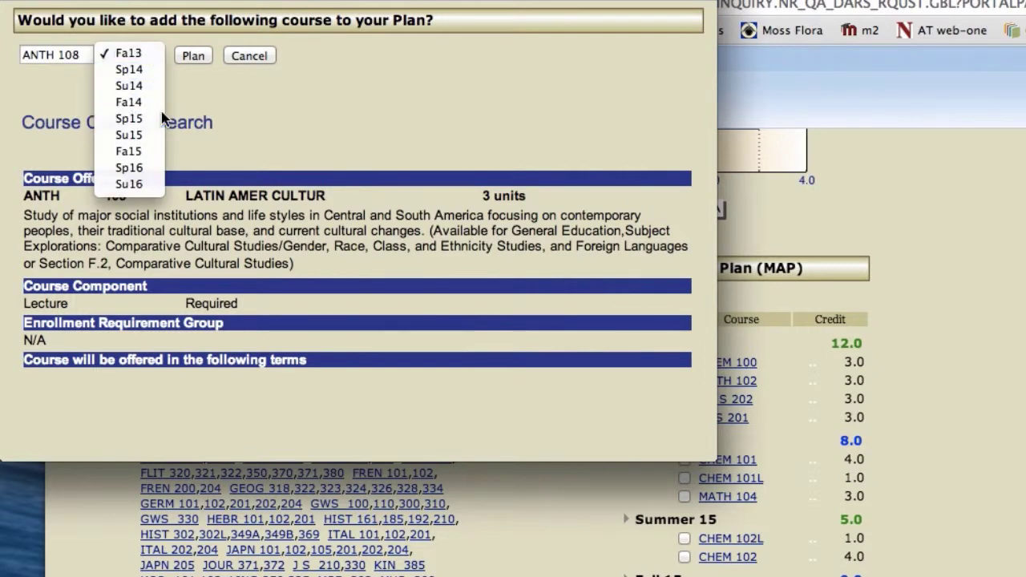
pyautogui.click(203, 57)
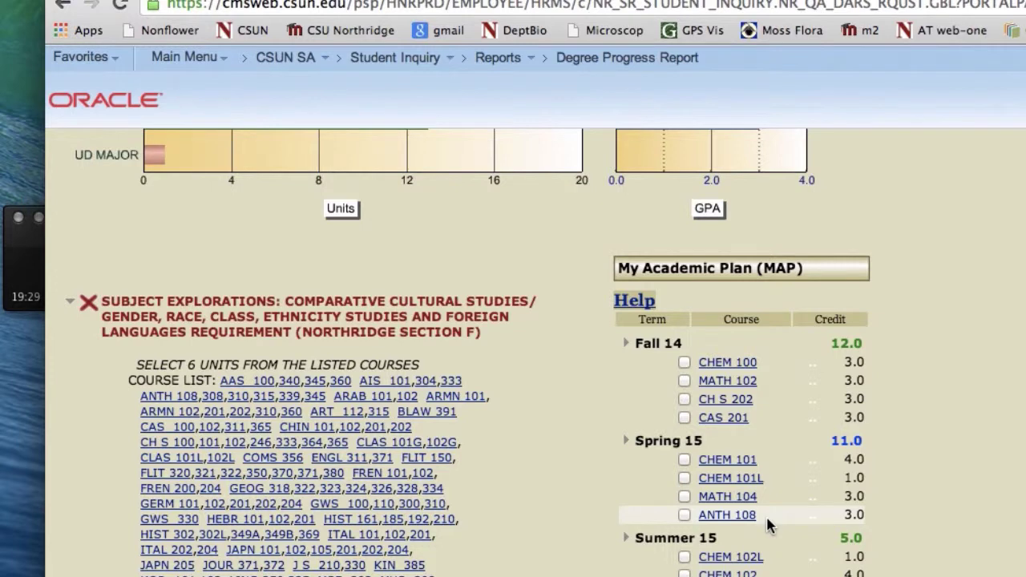
# Step: Add HIST 161 from the Comparative Cultural Studies requirement (Section F) to the academic plan for term Sp15
pyautogui.scroll(1, 766, 515)
pyautogui.hscroll(3, 765, 514)
pyautogui.scroll(-2, 767, 520)
pyautogui.hscroll(-3, 767, 519)
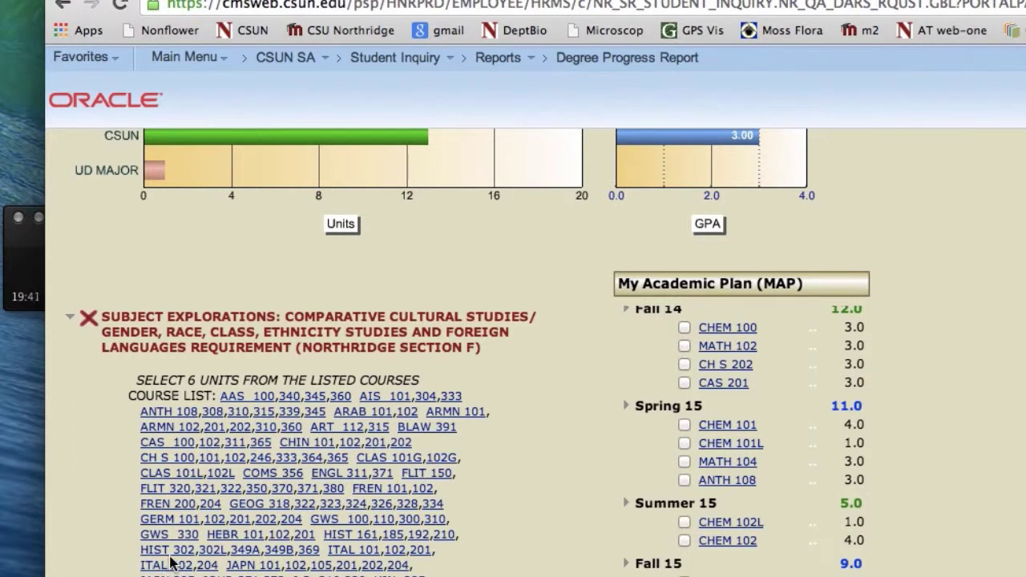
pyautogui.click(359, 539)
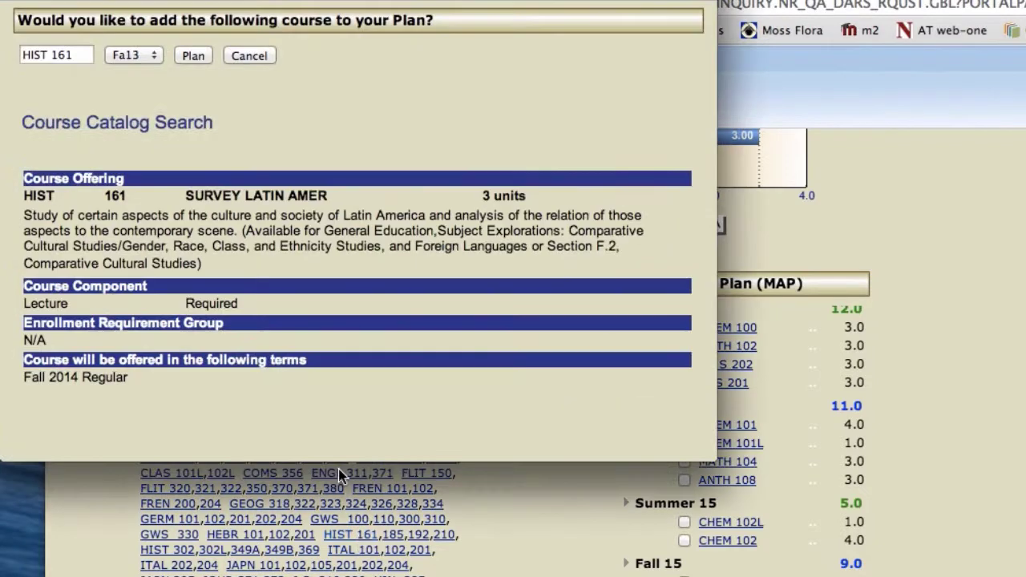
pyautogui.click(157, 57)
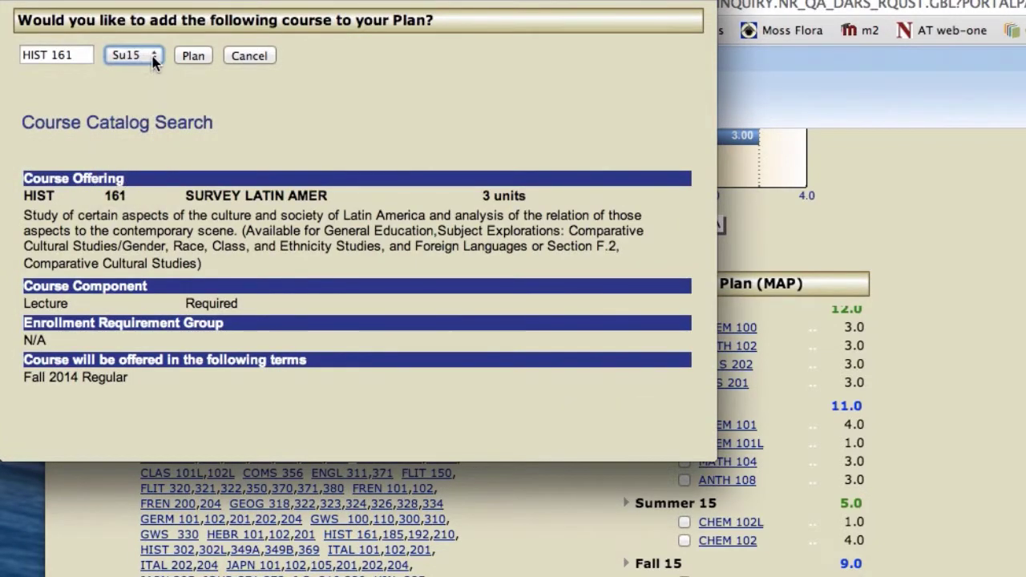
pyautogui.click(134, 55)
pyautogui.click(129, 37)
pyautogui.click(197, 55)
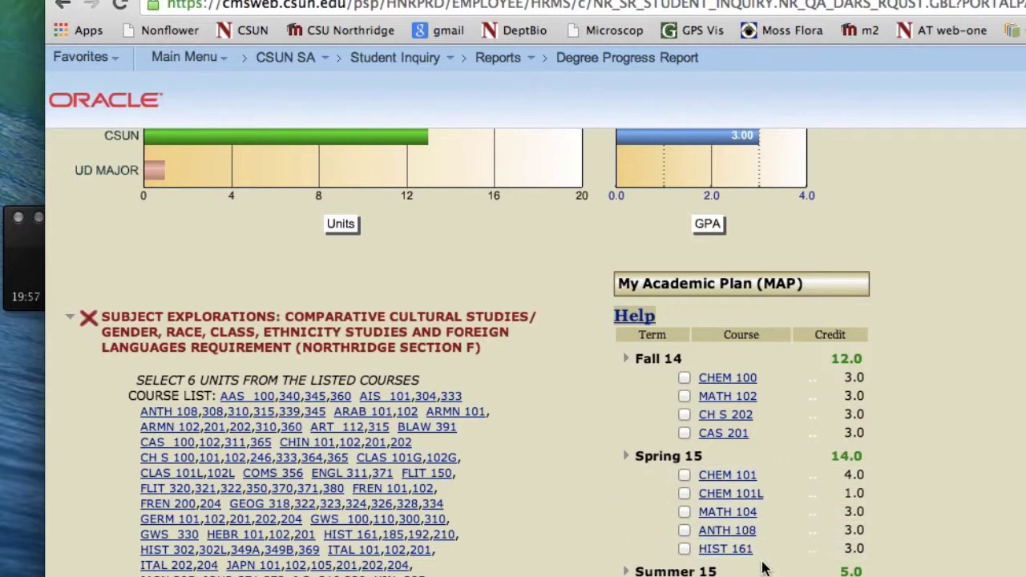
# Step: Review the planned Spring 15 courses and read the General Education Upper Division requirements with their course lists
pyautogui.scroll(2, 766, 529)
pyautogui.hscroll(2, 765, 529)
pyautogui.hscroll(-2, 777, 552)
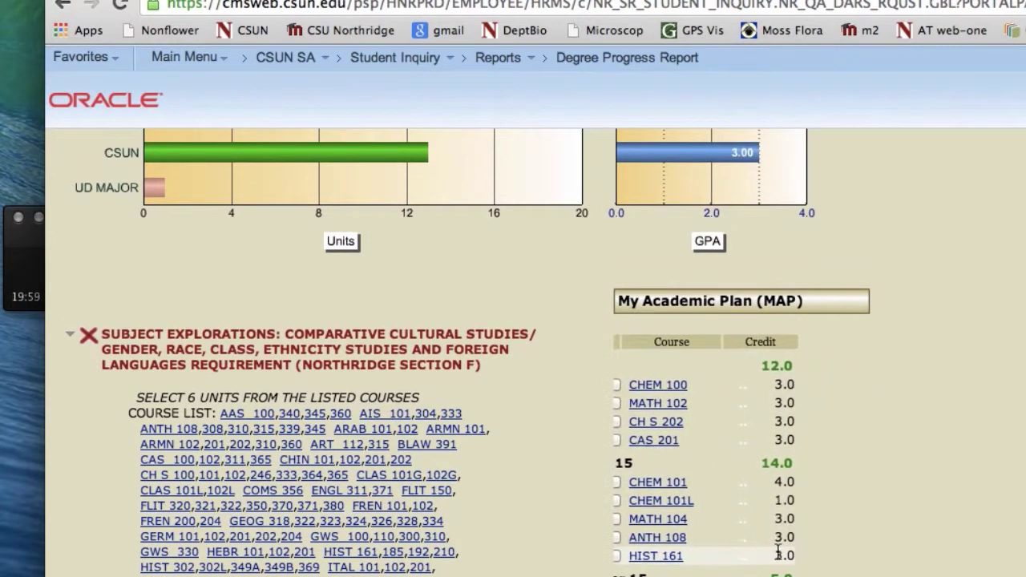
pyautogui.scroll(-4, 778, 529)
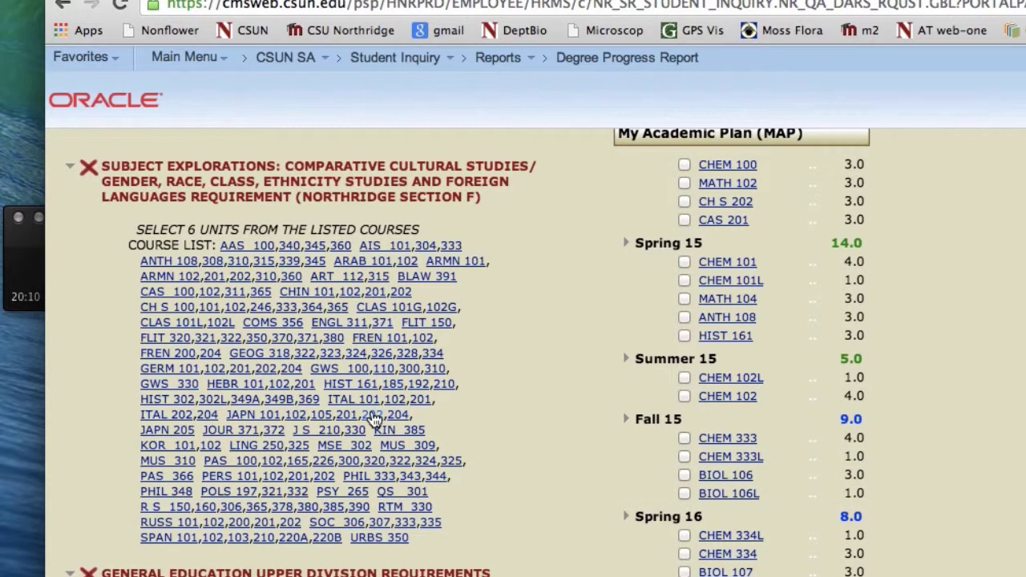
pyautogui.scroll(1, 372, 419)
pyautogui.scroll(-1, 373, 420)
pyautogui.scroll(-10, 373, 420)
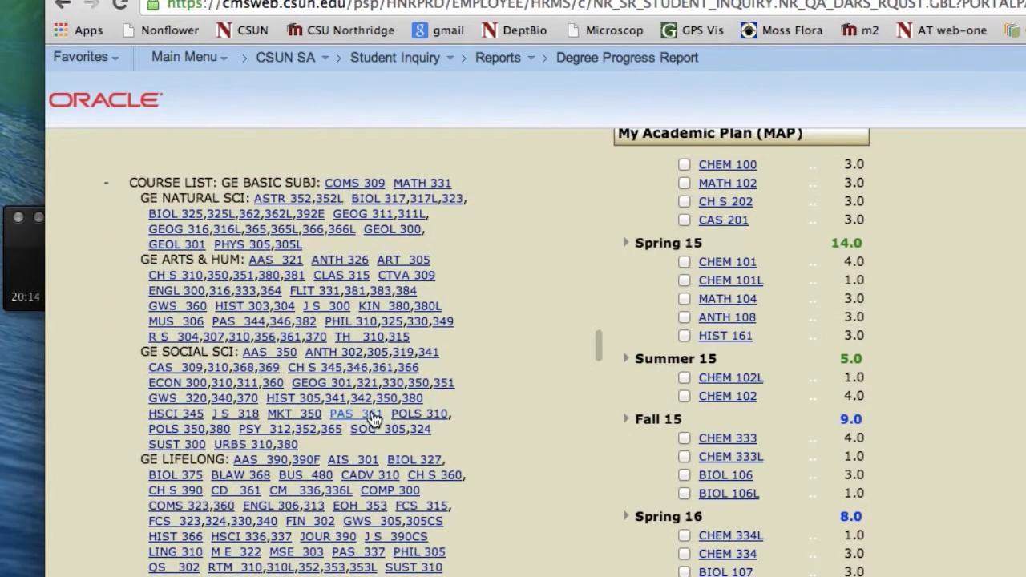
pyautogui.scroll(1, 373, 419)
pyautogui.scroll(5, 372, 414)
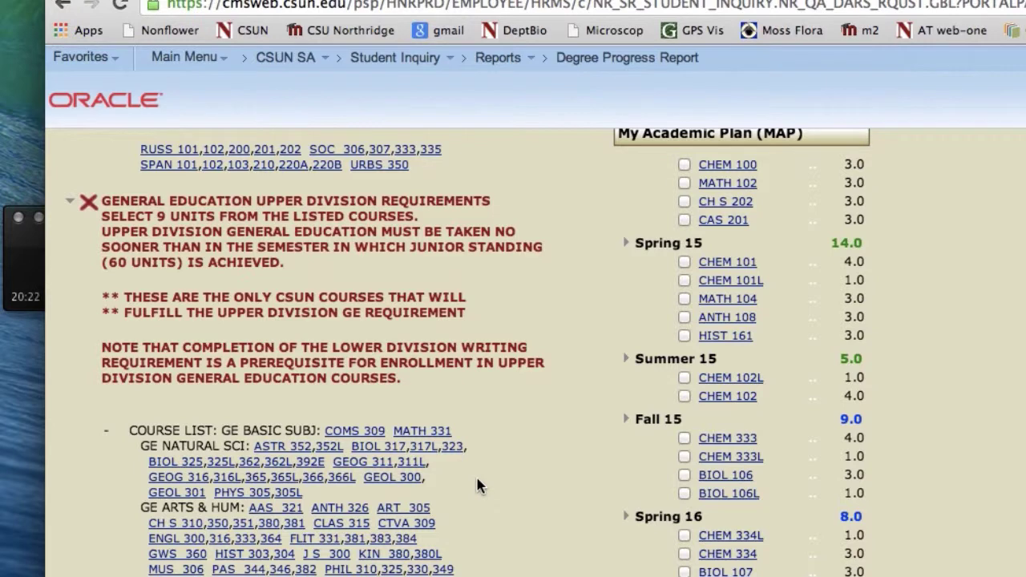
pyautogui.scroll(1, 481, 536)
pyautogui.scroll(-6, 479, 536)
# Step: Compare the Title 5 American History and Government course lists with the upper division General Education course lists
pyautogui.scroll(-15, 480, 535)
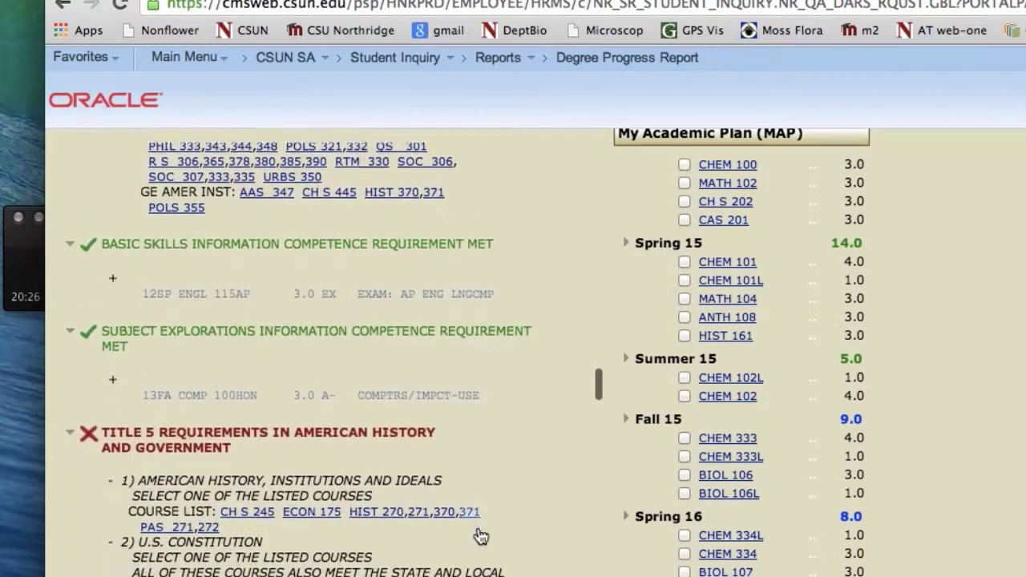
pyautogui.scroll(-1, 479, 533)
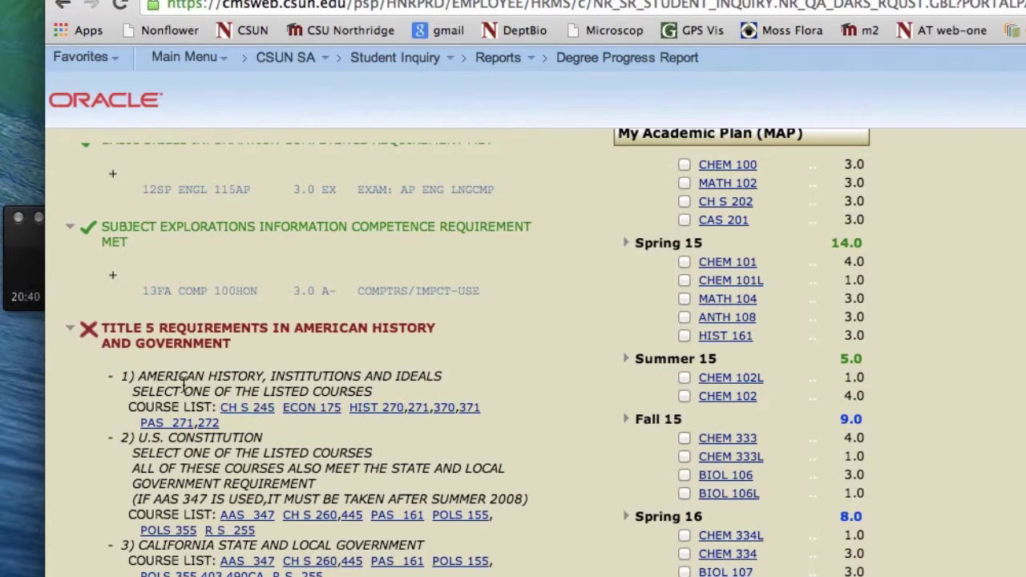
pyautogui.scroll(-1, 184, 386)
pyautogui.scroll(5, 184, 389)
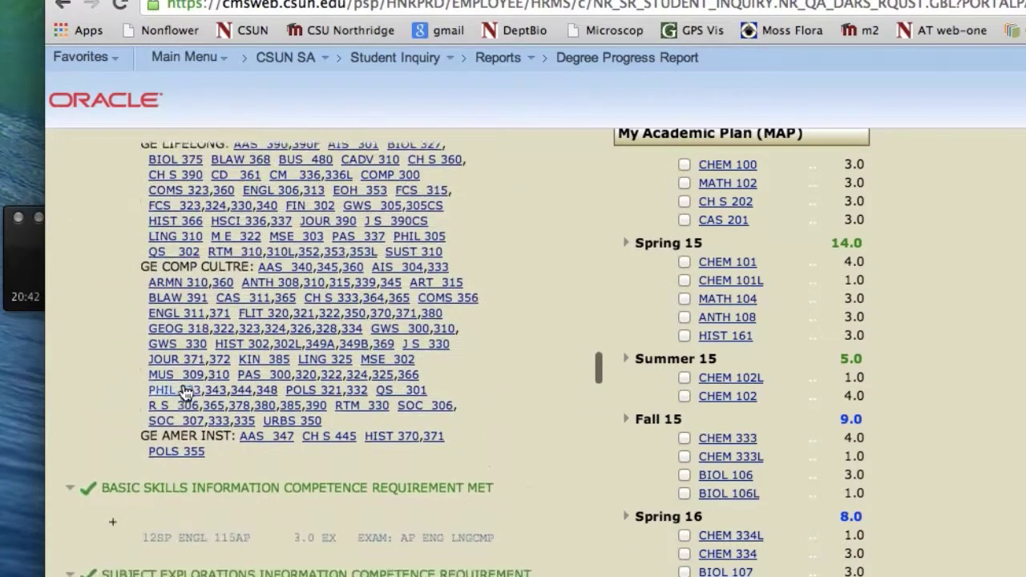
pyautogui.scroll(6, 183, 390)
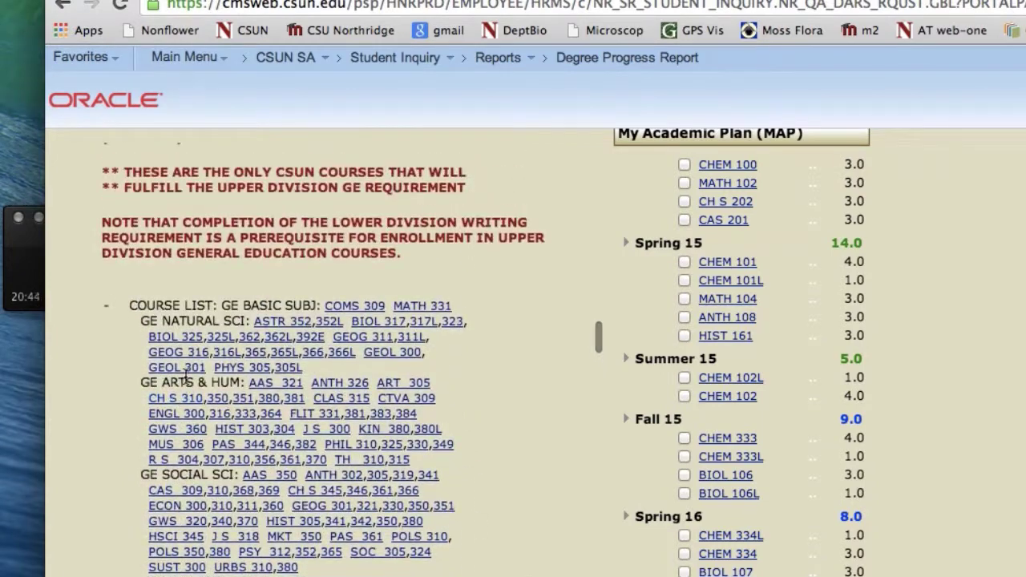
pyautogui.scroll(3, 187, 377)
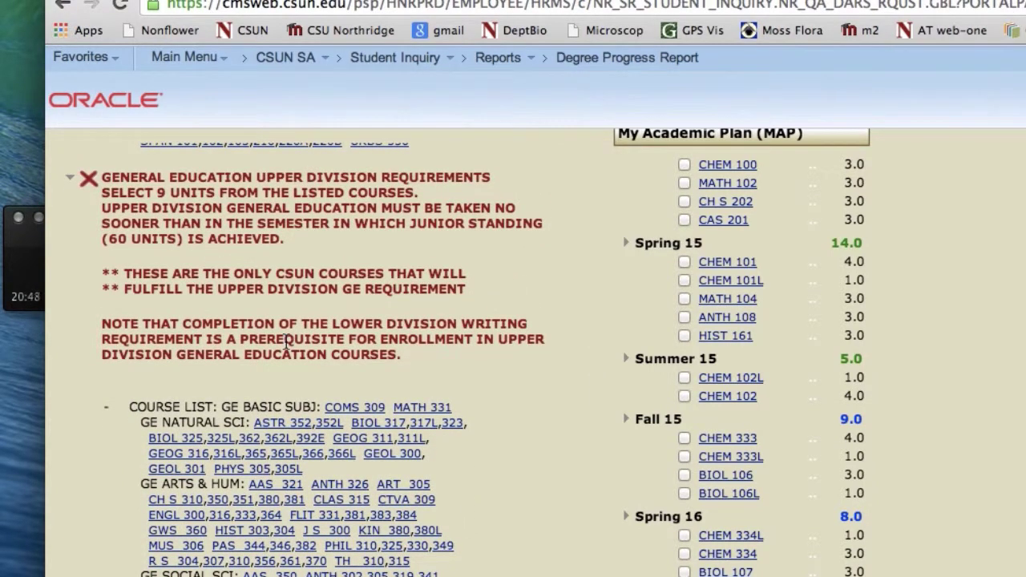
pyautogui.scroll(5, 286, 341)
pyautogui.scroll(-20, 286, 328)
pyautogui.scroll(-3, 286, 320)
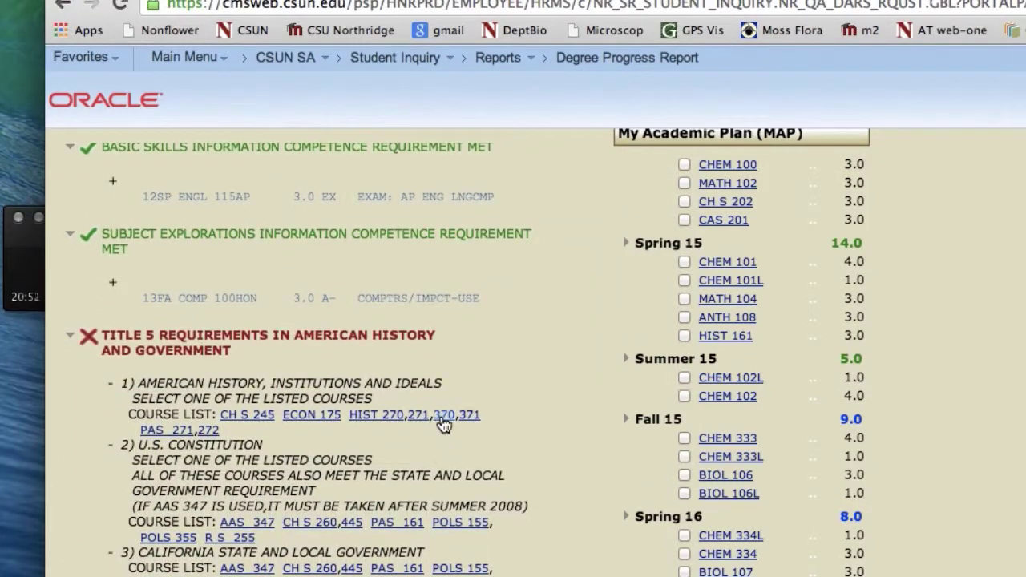
# Step: Add HIST 370 from the Title 5 American History, Institutions and Ideals list to the academic plan for term Fa15
pyautogui.click(443, 416)
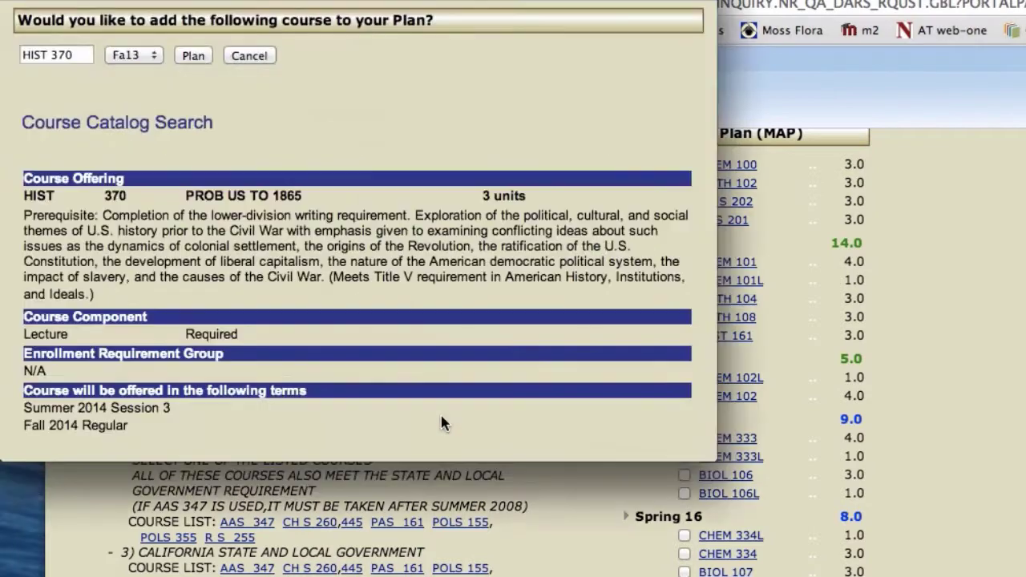
pyautogui.click(157, 56)
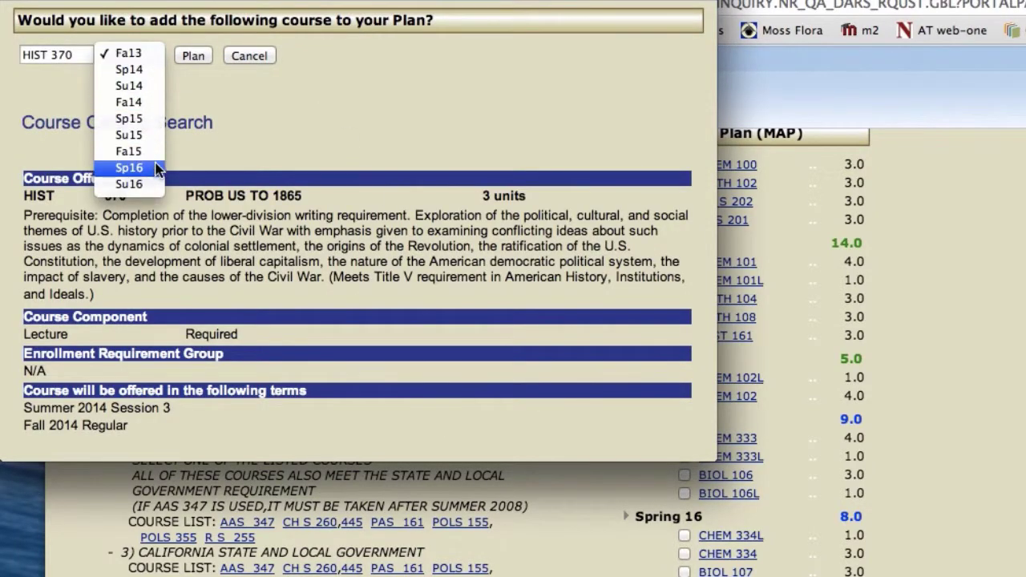
pyautogui.click(129, 151)
pyautogui.click(194, 55)
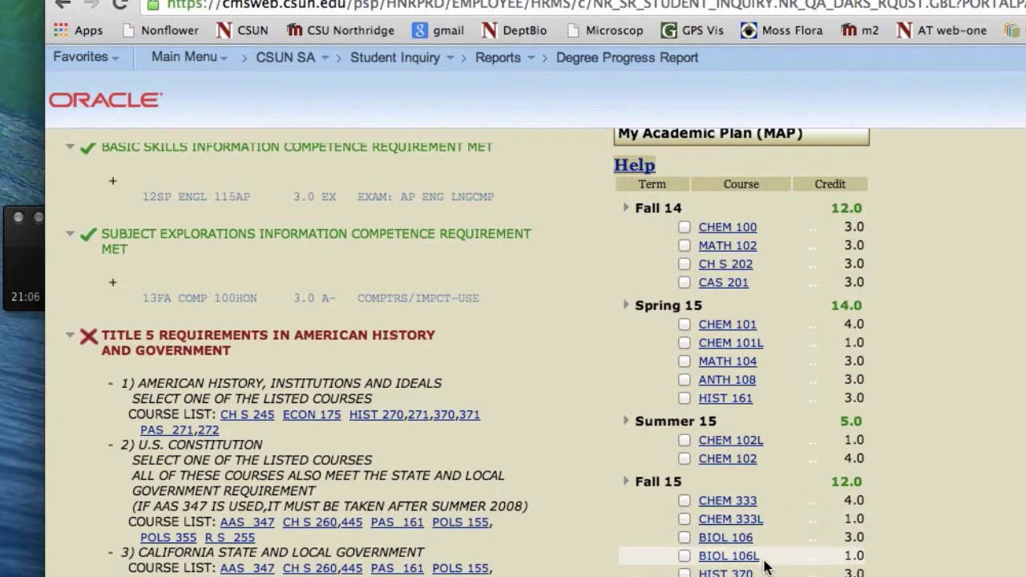
# Step: Add POLS 355 from the Title 5 U.S. Constitution course list to the academic plan for term Sp16
pyautogui.hscroll(2, 758, 553)
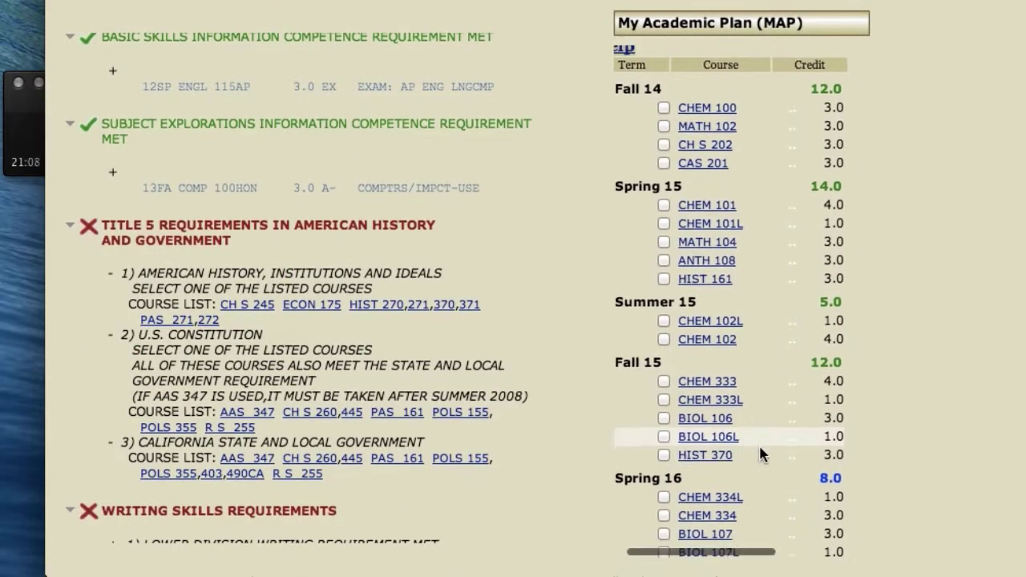
pyautogui.scroll(-1, 1022, 328)
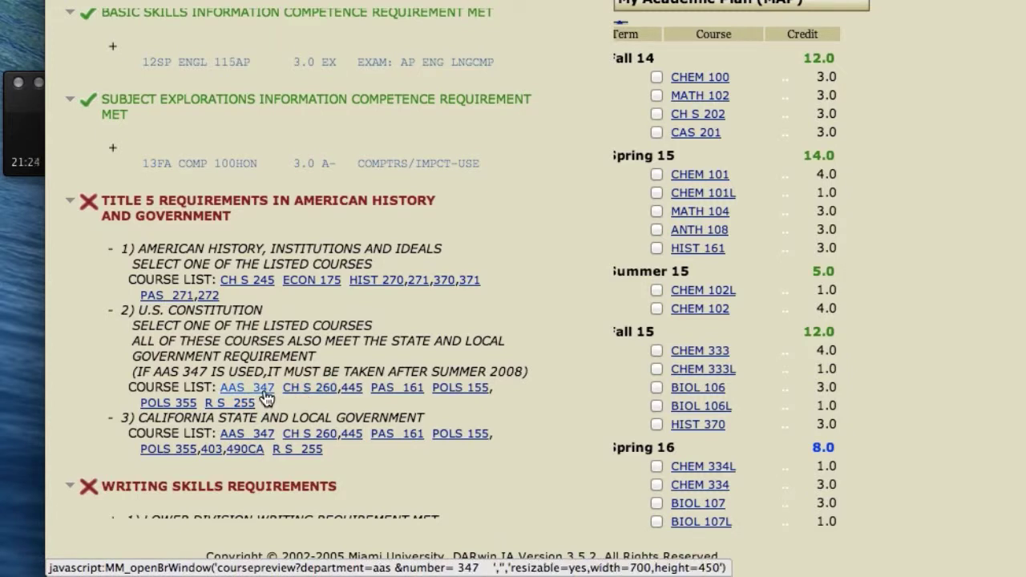
pyautogui.click(305, 399)
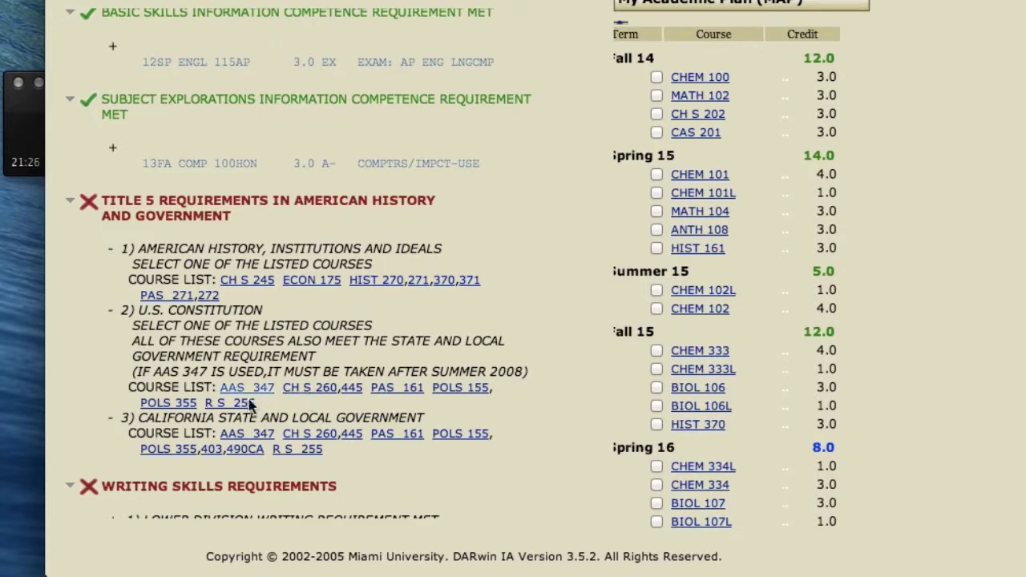
pyautogui.click(168, 405)
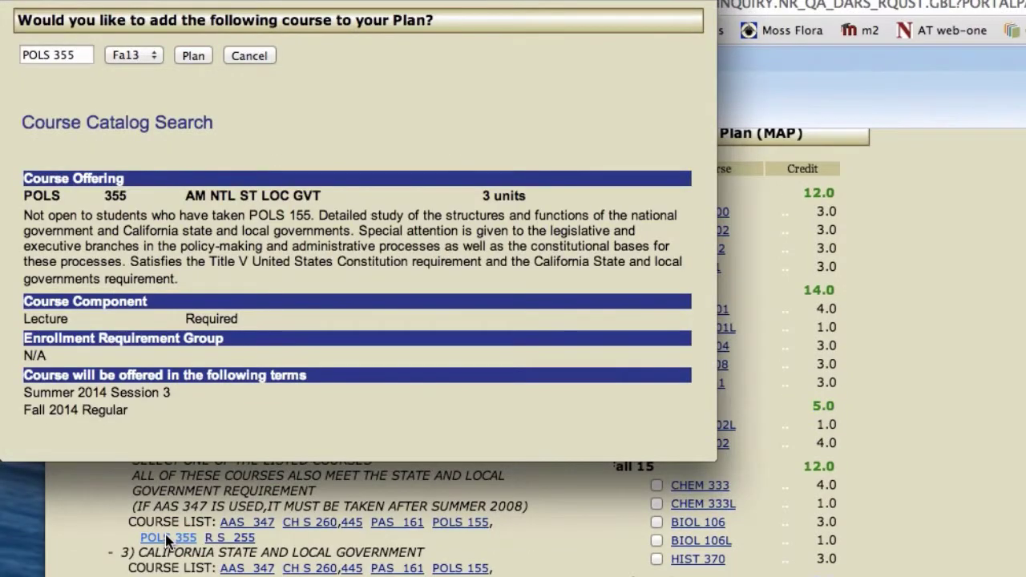
pyautogui.click(143, 61)
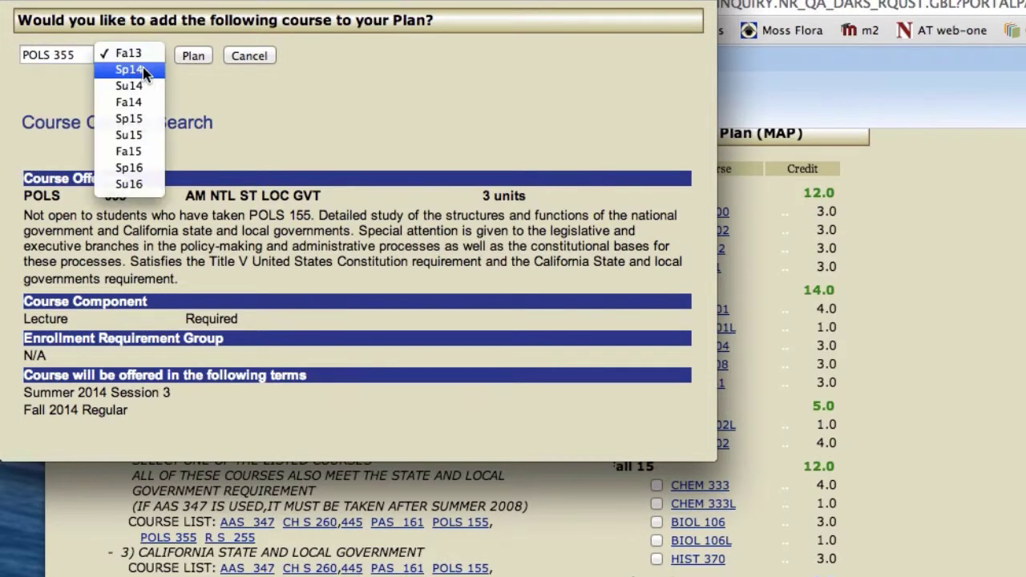
pyautogui.click(144, 170)
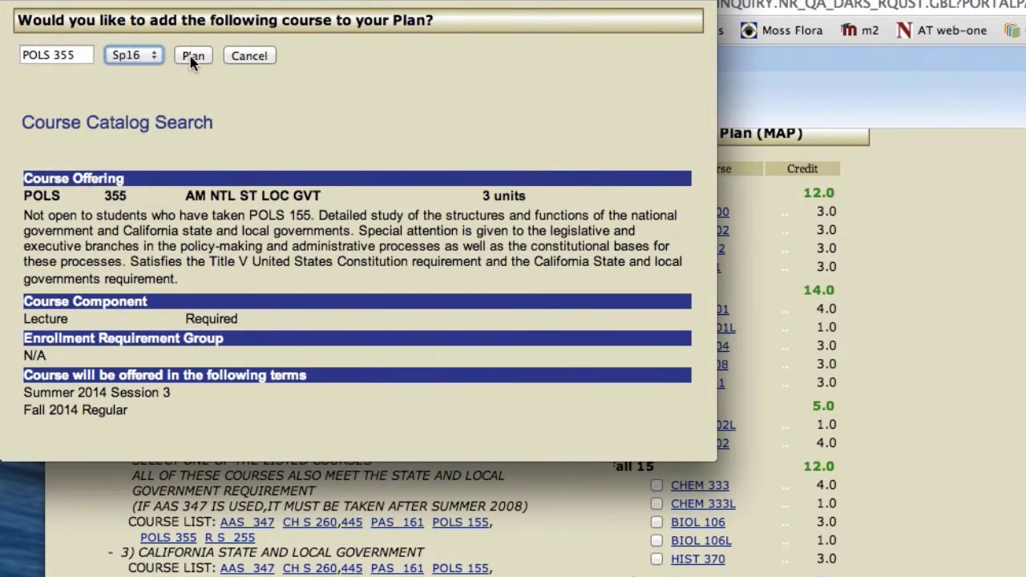
pyautogui.click(194, 55)
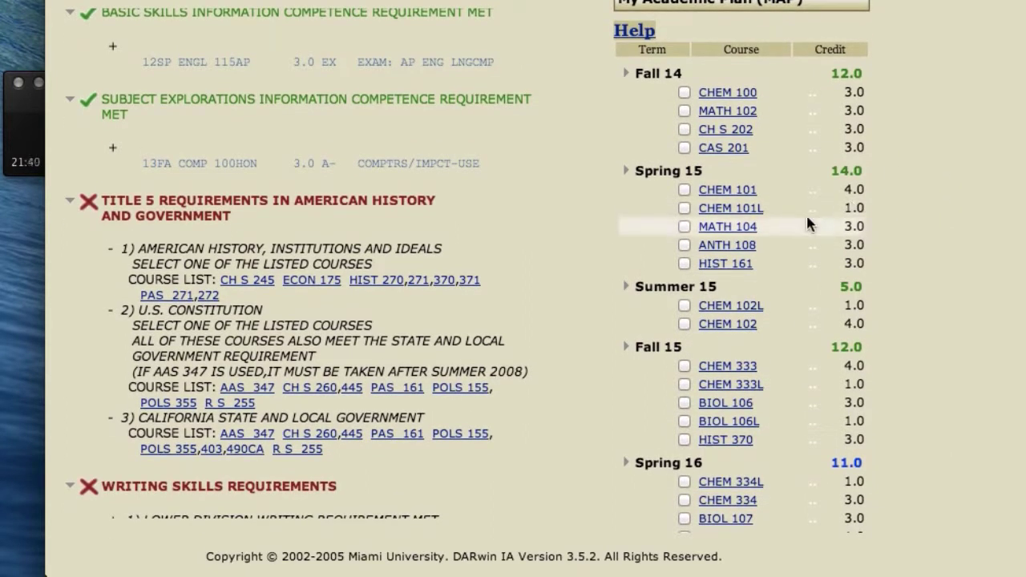
# Step: Review the planned courses and unit loads from Fall 14 through Spring 16 in My Academic Plan
pyautogui.scroll(3, 805, 216)
pyautogui.scroll(-5, 806, 217)
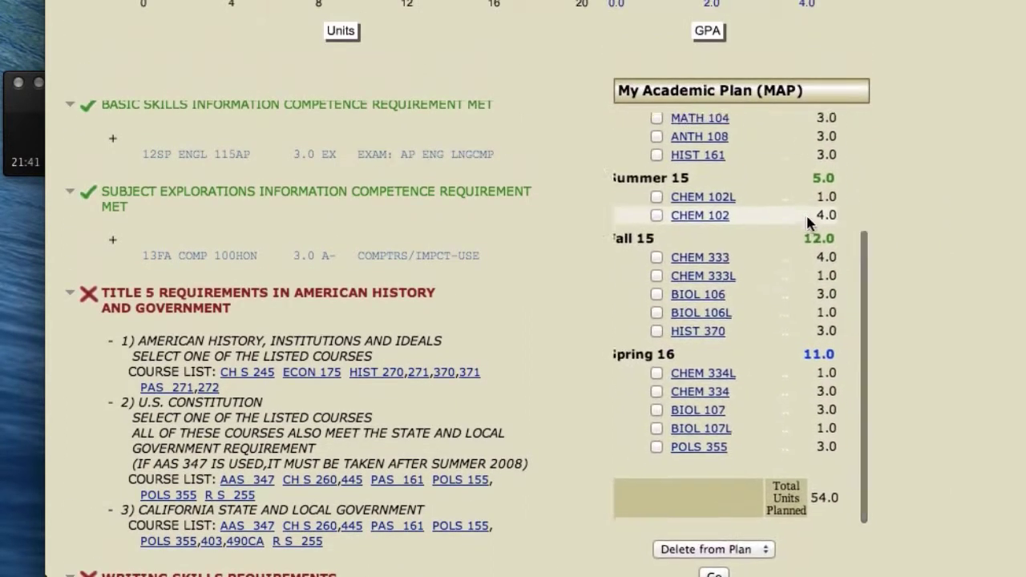
pyautogui.scroll(2, 806, 213)
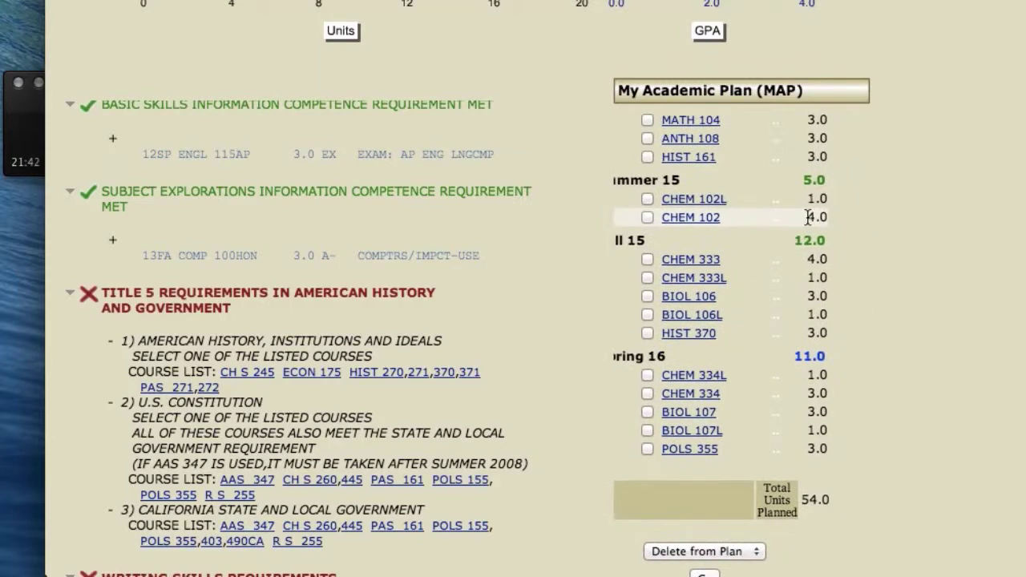
pyautogui.hscroll(-2, 805, 213)
pyautogui.scroll(2, 465, 289)
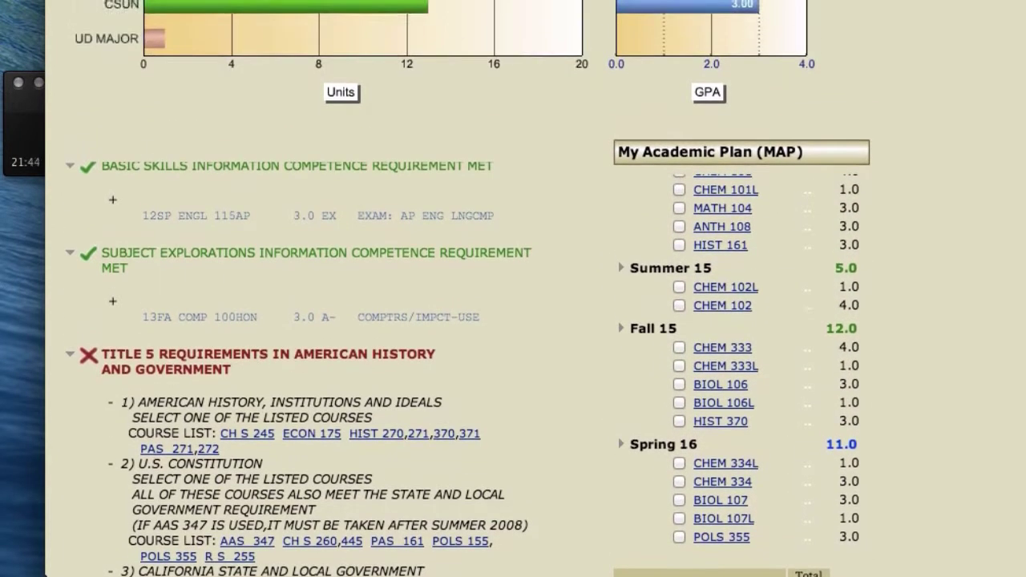
pyautogui.scroll(-5, 465, 289)
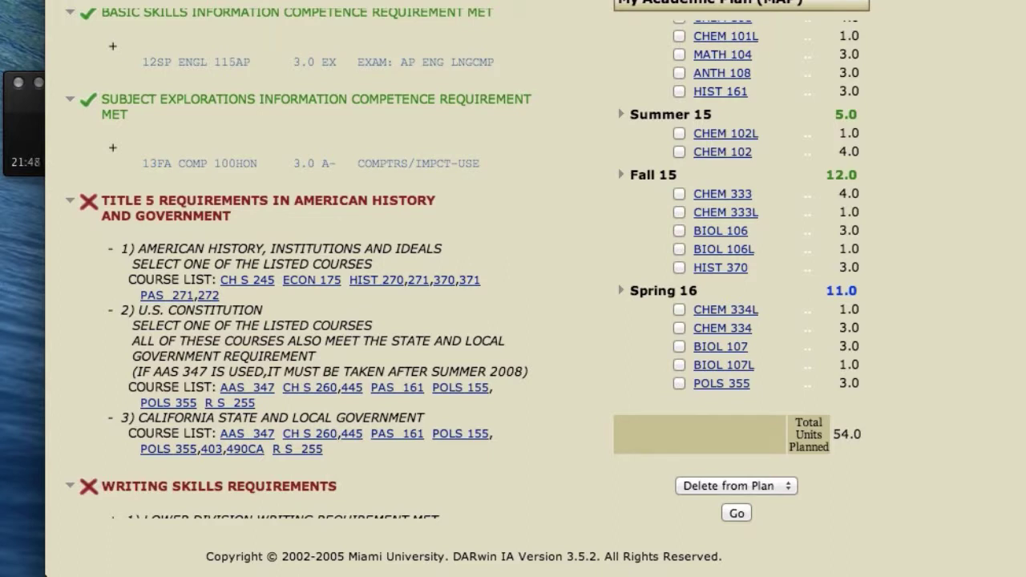
pyautogui.scroll(2, 900, 449)
pyautogui.scroll(-2, 900, 449)
pyautogui.scroll(2, 773, 446)
pyautogui.hscroll(2, 772, 446)
pyautogui.hscroll(-2, 772, 446)
pyautogui.scroll(-4, 773, 450)
pyautogui.hscroll(2, 774, 451)
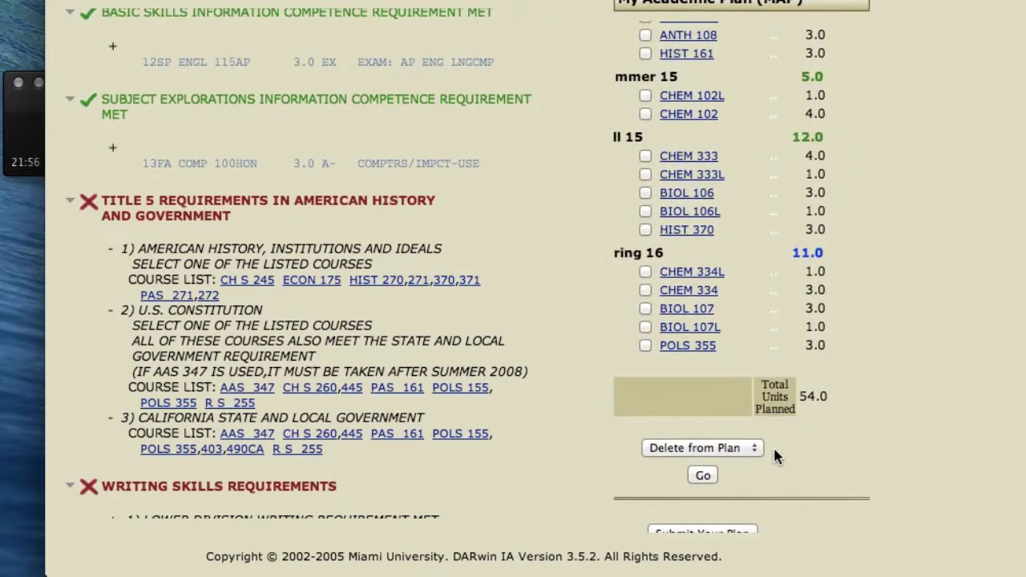
pyautogui.hscroll(-2, 685, 452)
pyautogui.scroll(-4, 686, 452)
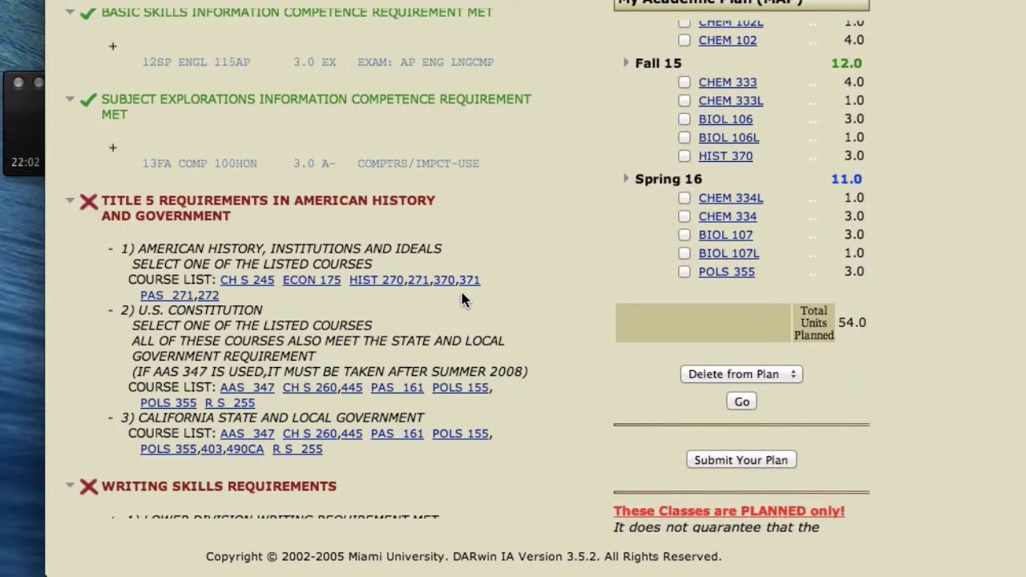
# Step: Look back through the General Education requirements from Section F up to Section A against the planned courses
pyautogui.scroll(-2, 463, 300)
pyautogui.scroll(10, 462, 300)
pyautogui.scroll(15, 463, 297)
pyautogui.scroll(10, 463, 297)
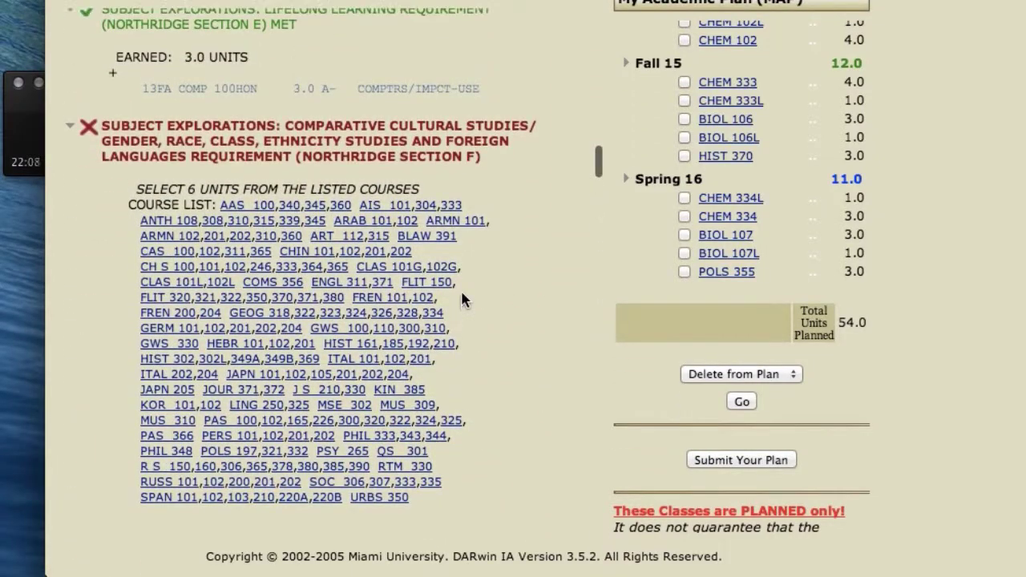
pyautogui.scroll(-3, 130, 136)
pyautogui.scroll(12, 130, 136)
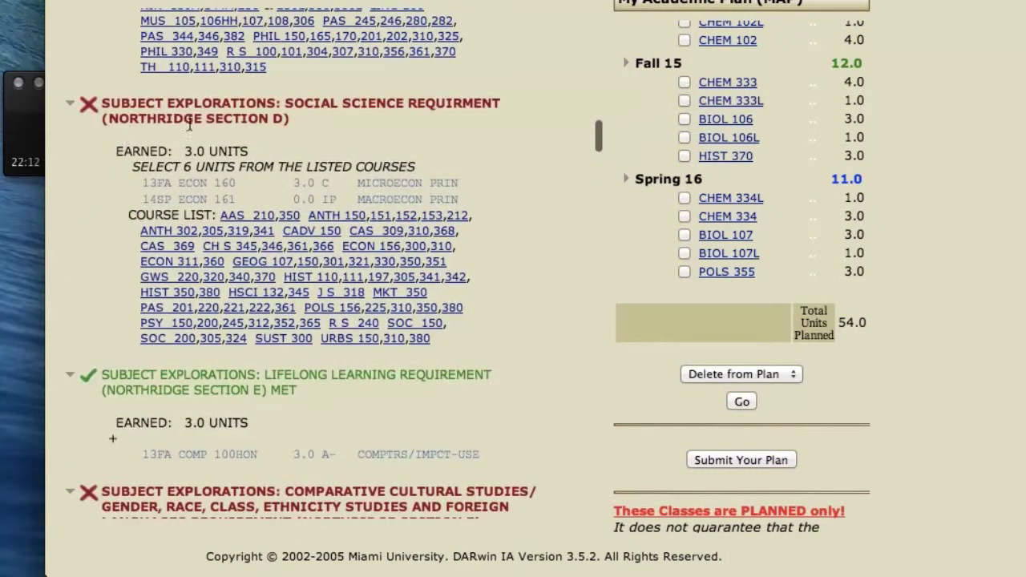
pyautogui.scroll(6, 207, 124)
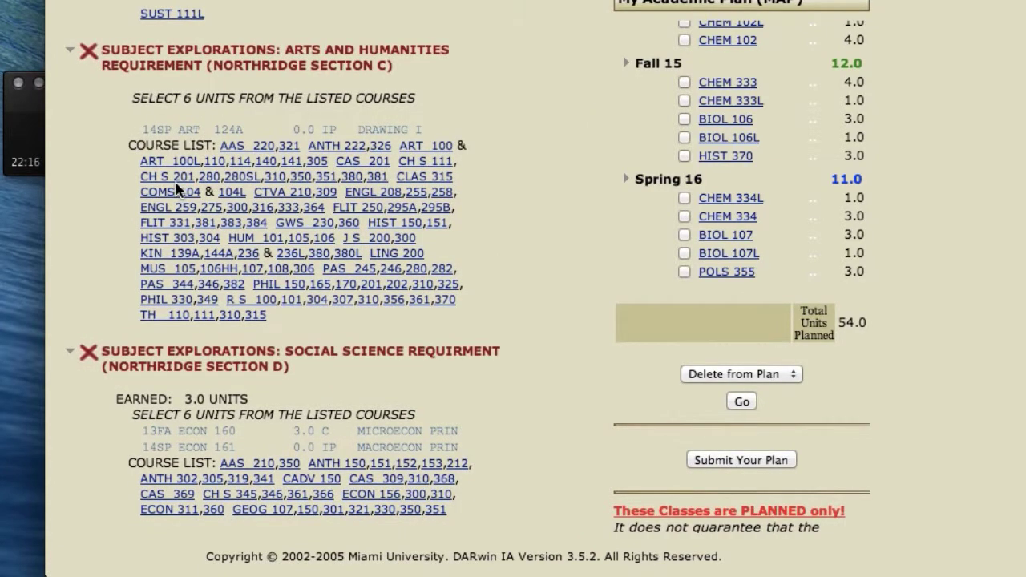
pyautogui.scroll(-2, 177, 189)
pyautogui.scroll(12, 176, 189)
pyautogui.scroll(10, 176, 189)
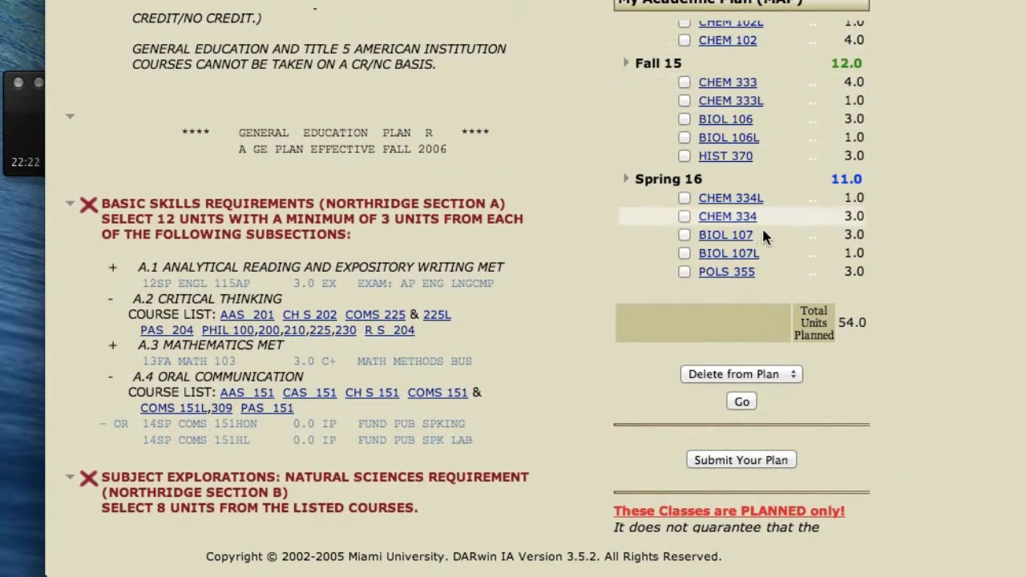
# Step: Submit the academic plan and keep checking its status until the updated planner report loads
pyautogui.click(741, 462)
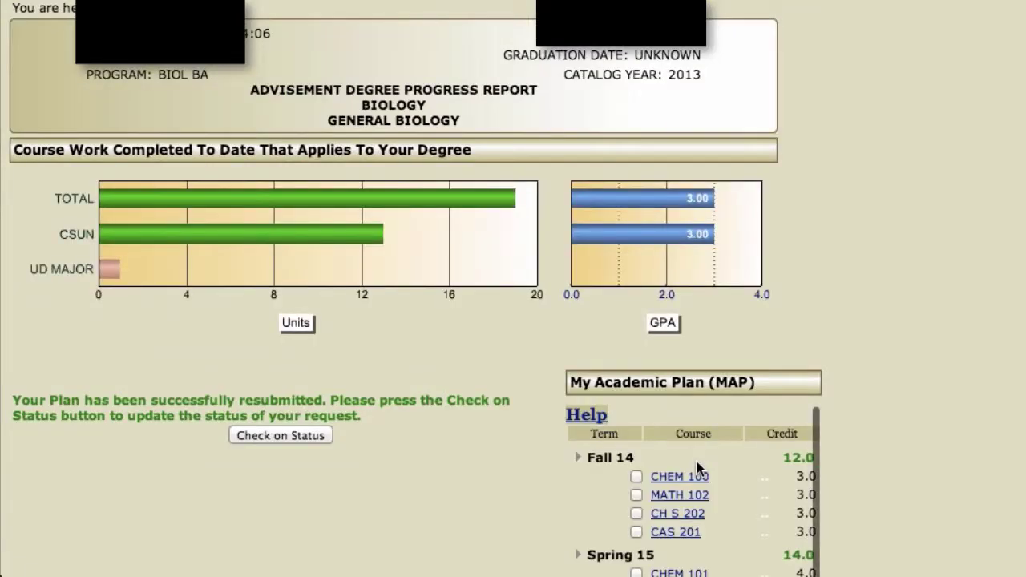
pyautogui.scroll(-5, 513, 289)
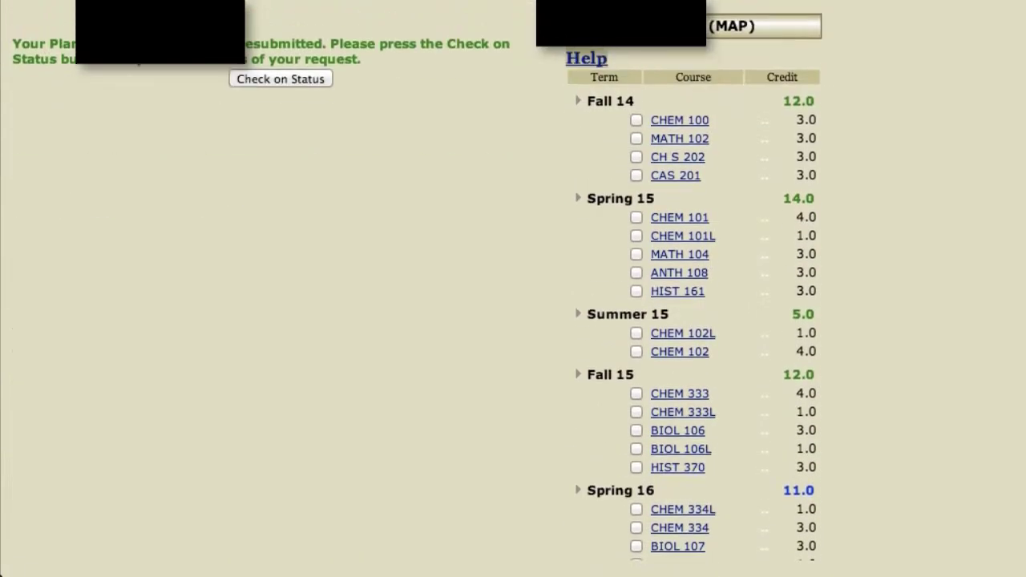
pyautogui.scroll(3, 513, 288)
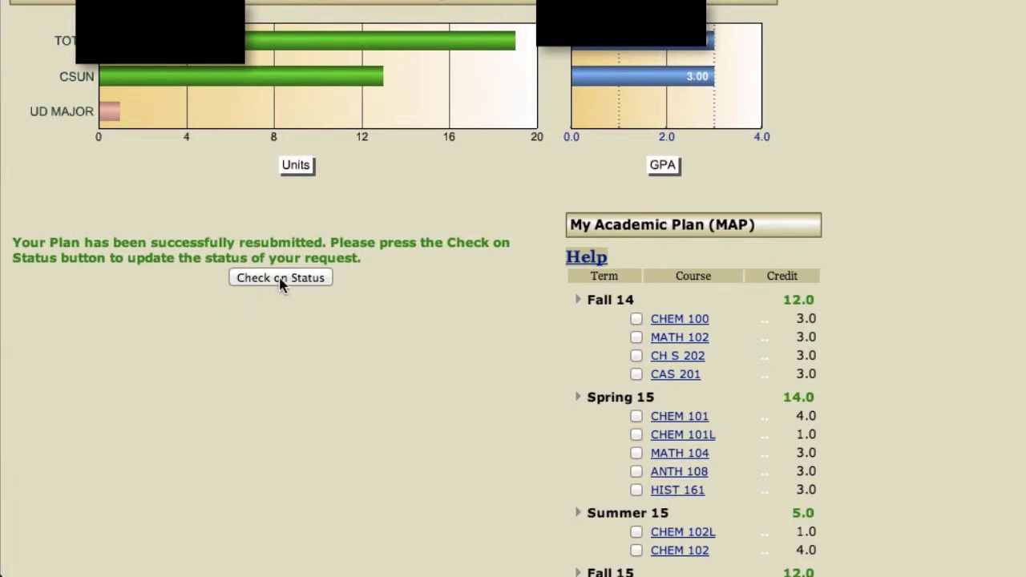
pyautogui.click(280, 280)
pyautogui.click(271, 422)
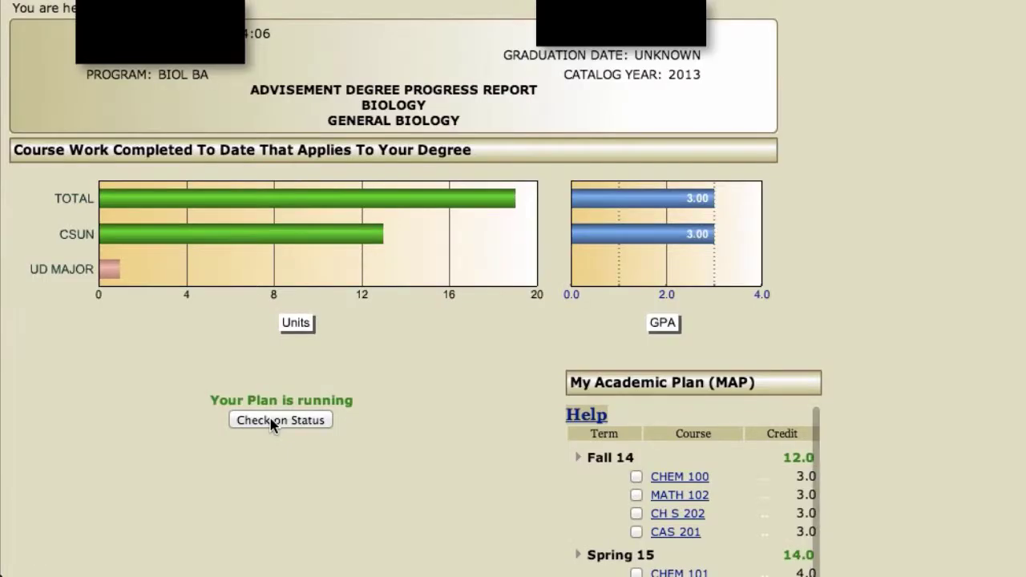
pyautogui.click(271, 422)
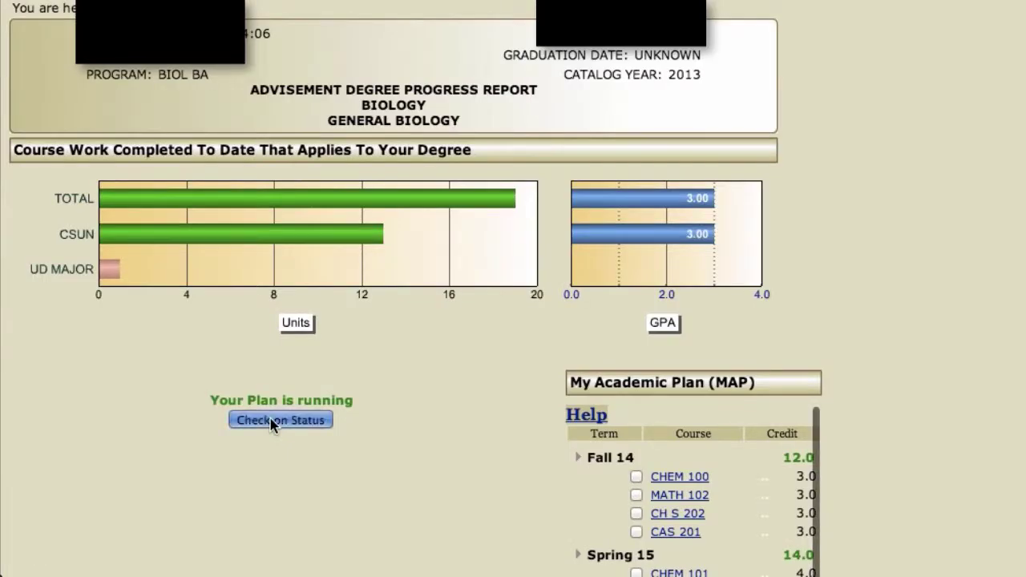
pyautogui.click(271, 422)
pyautogui.click(271, 421)
pyautogui.click(271, 421)
pyautogui.click(271, 422)
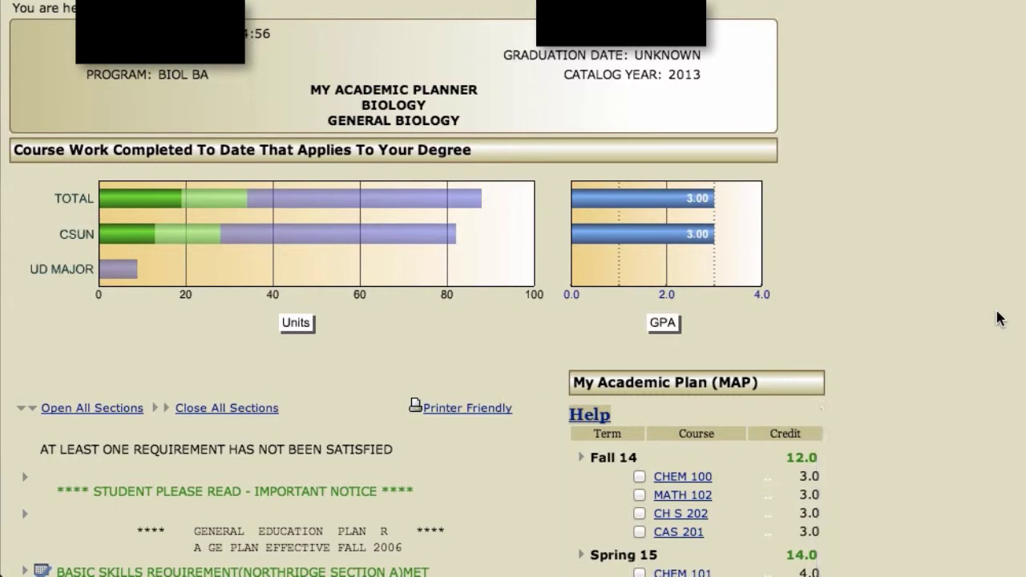
# Step: Inspect the planned hours on the TOTAL, CSUN and UD MAJOR bars of the completed course work chart
pyautogui.scroll(-3, 998, 318)
pyautogui.scroll(1, 998, 319)
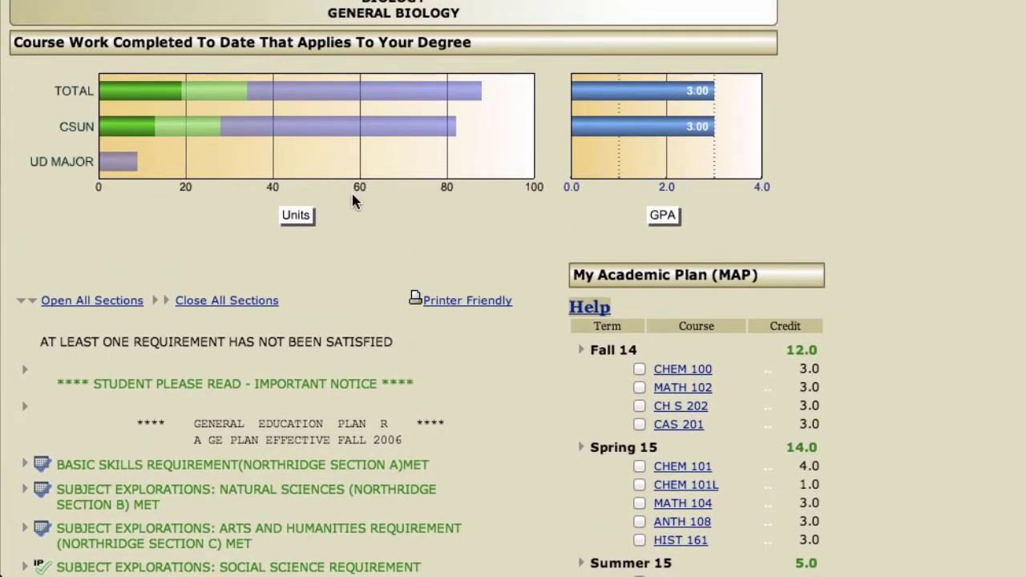
pyautogui.moveTo(312, 100)
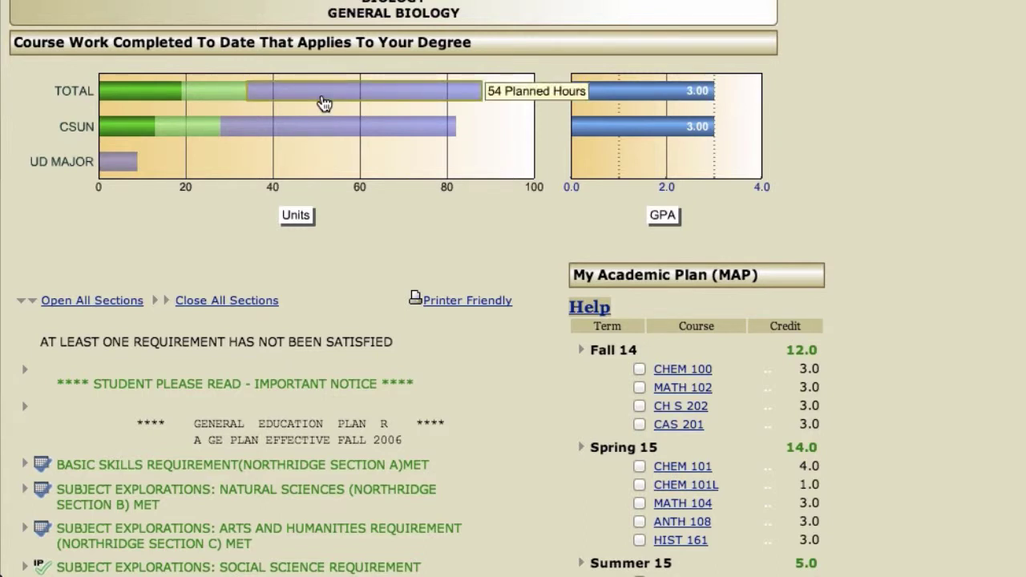
pyautogui.moveTo(323, 127)
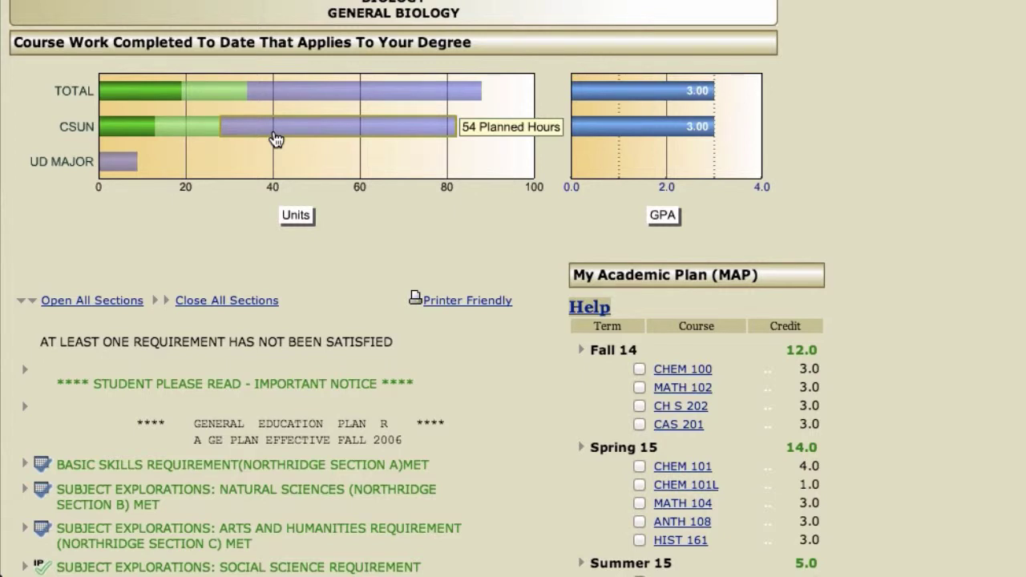
pyautogui.moveTo(124, 170)
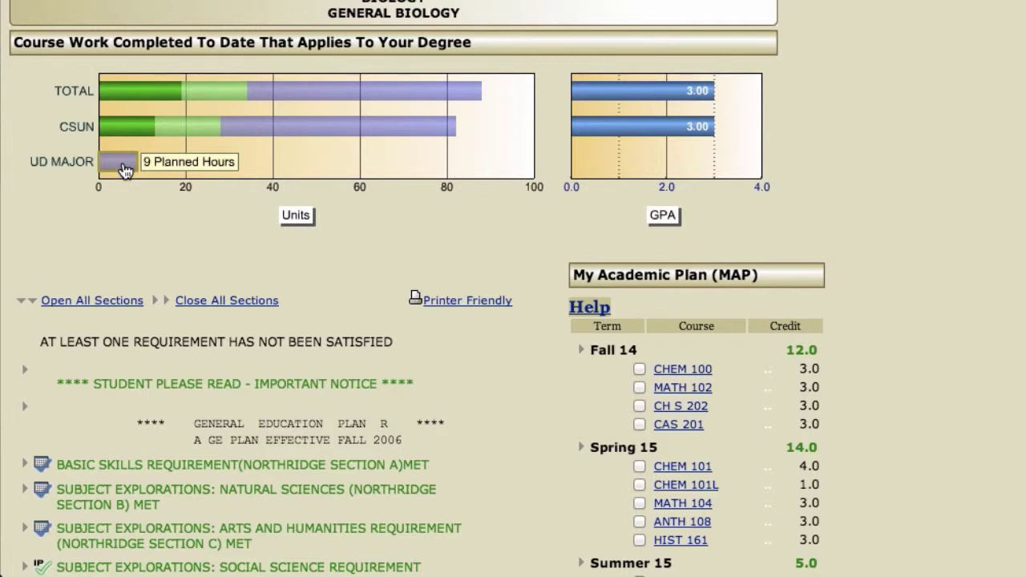
pyautogui.moveTo(316, 130)
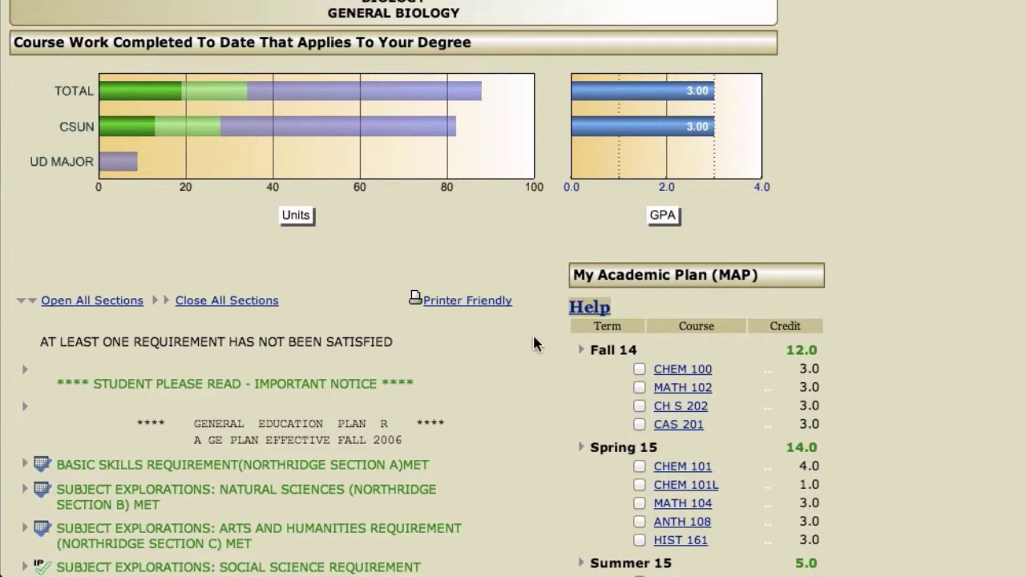
# Step: Review the status of the General Education requirements, Sections A to F and upper division, in the updated planner report
pyautogui.scroll(1, 532, 343)
pyautogui.scroll(-4, 532, 343)
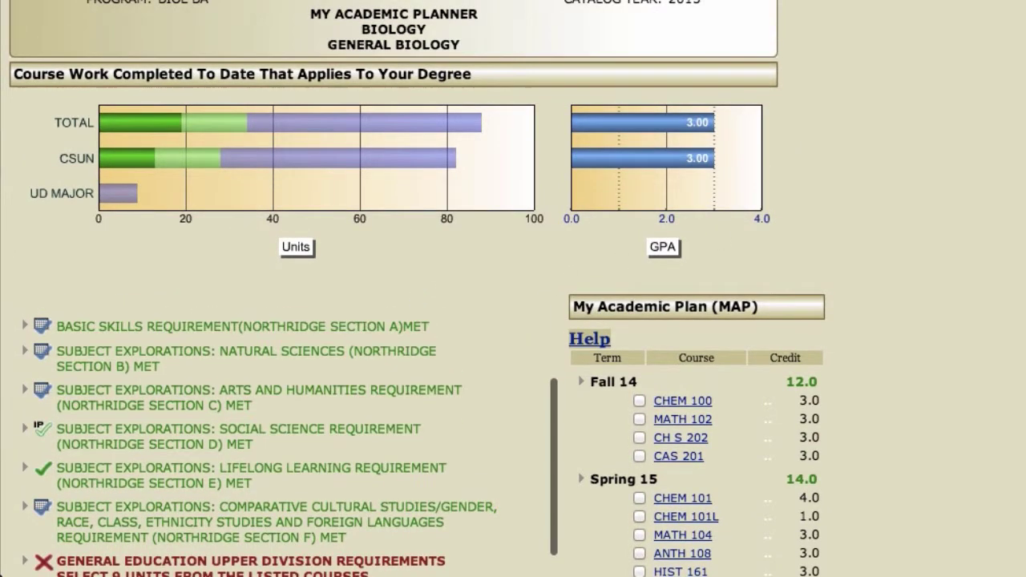
pyautogui.scroll(-5, 532, 333)
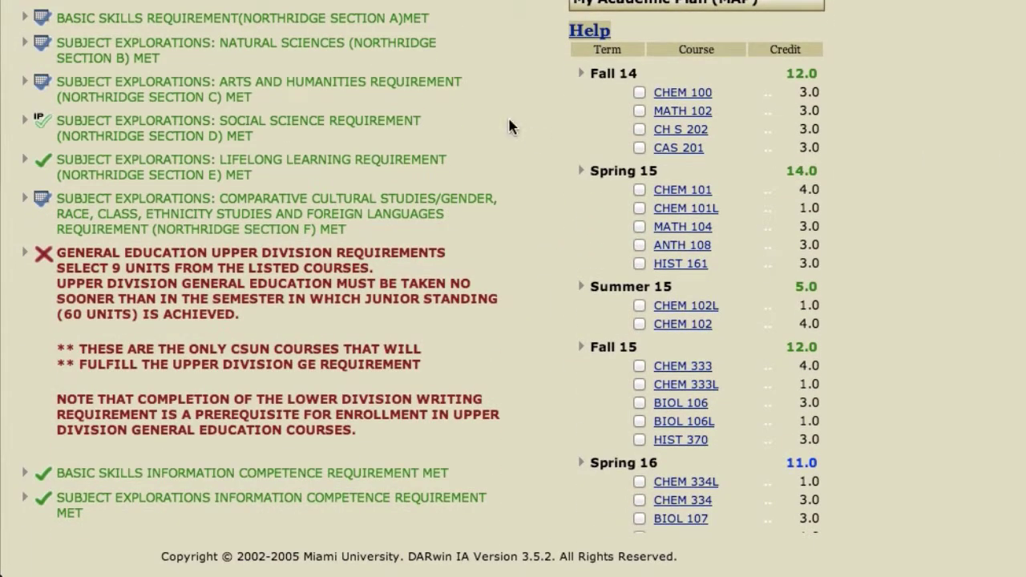
pyautogui.scroll(-1, 510, 126)
pyautogui.scroll(3, 510, 126)
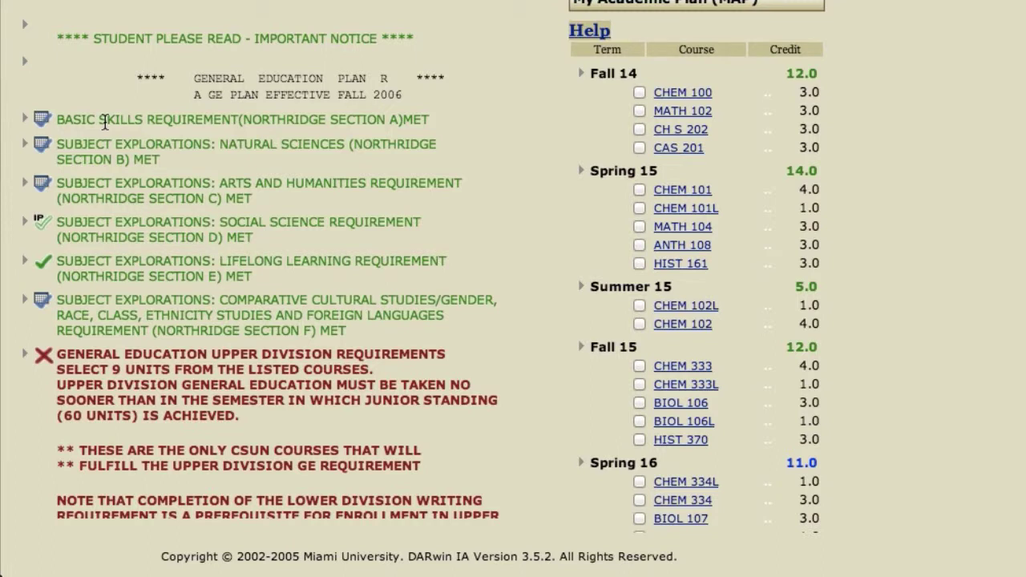
pyautogui.scroll(-2, 104, 120)
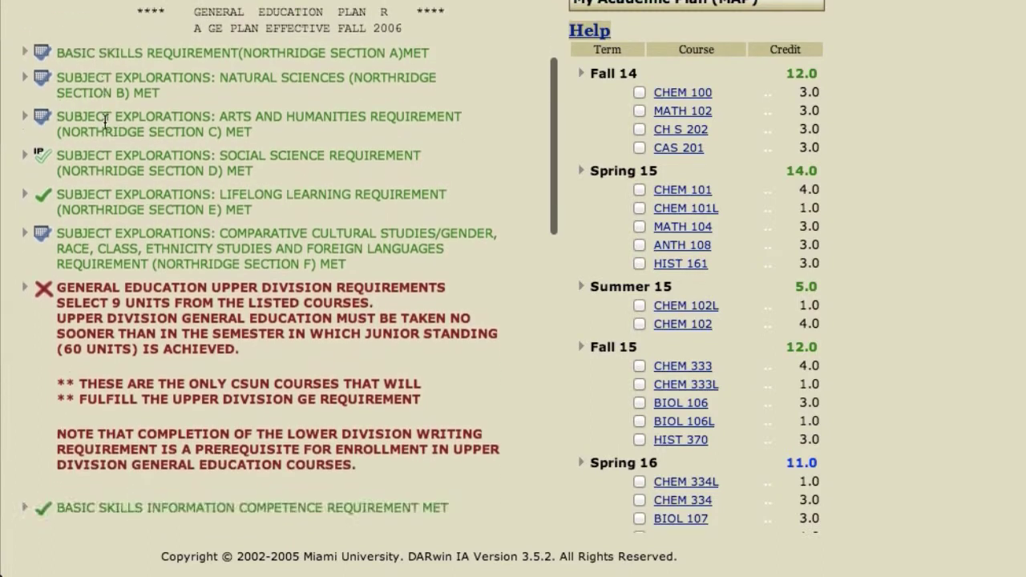
# Step: Expand all requirement sections of the updated report and examine the courses under General Education Sections A and B
pyautogui.scroll(6, 103, 118)
pyautogui.click(104, 110)
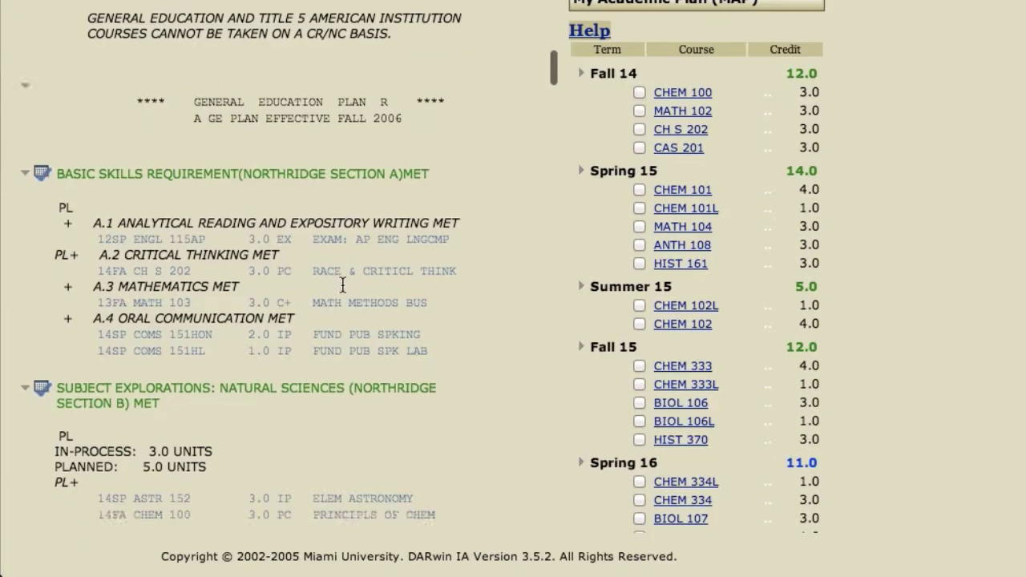
pyautogui.scroll(-2, 340, 281)
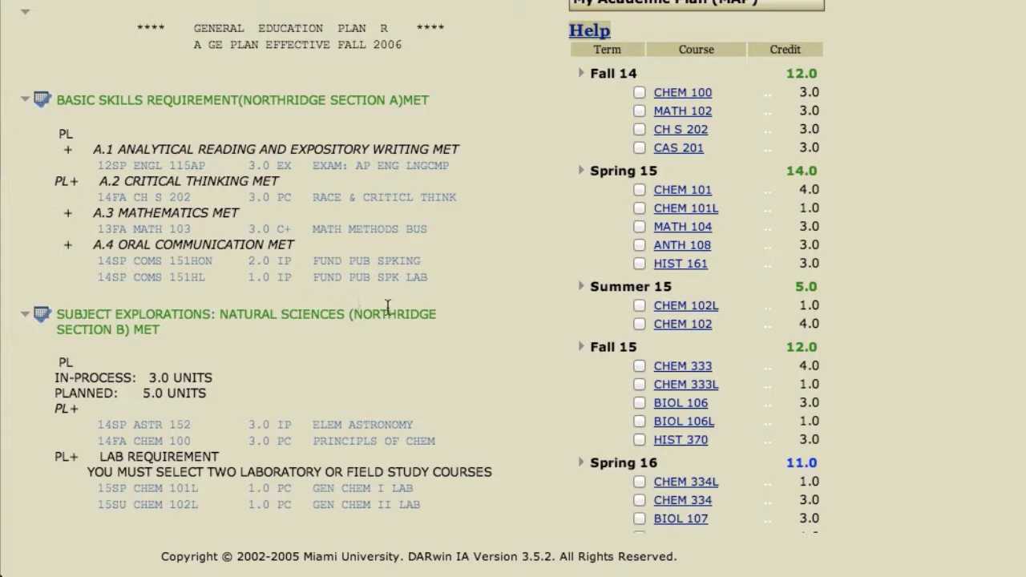
pyautogui.scroll(2, 400, 316)
pyautogui.scroll(-5, 399, 315)
pyautogui.scroll(-6, 401, 319)
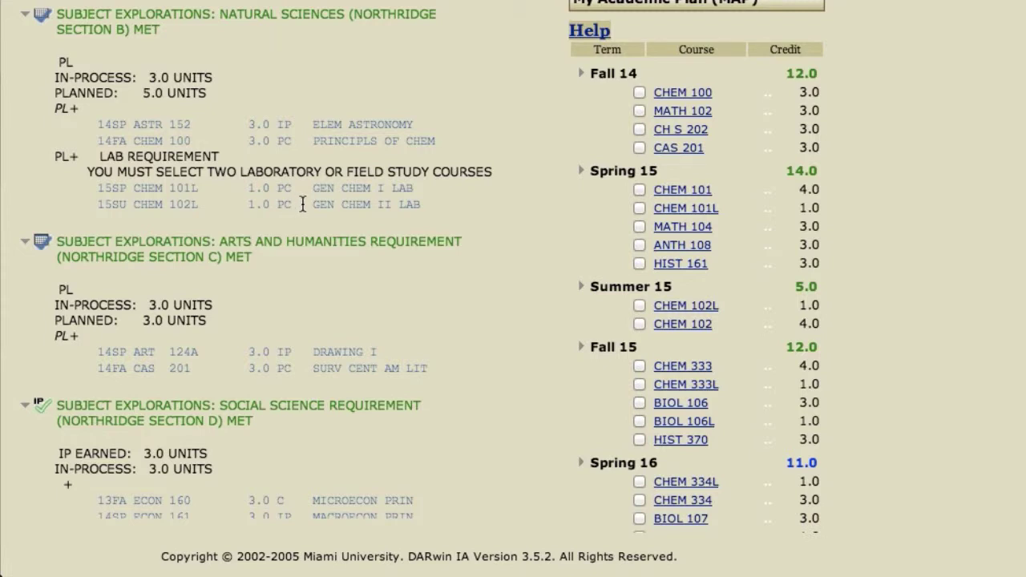
# Step: Examine the completed, in-process and planned courses listed under General Education Sections C to F
pyautogui.scroll(1, 473, 316)
pyautogui.scroll(-6, 473, 316)
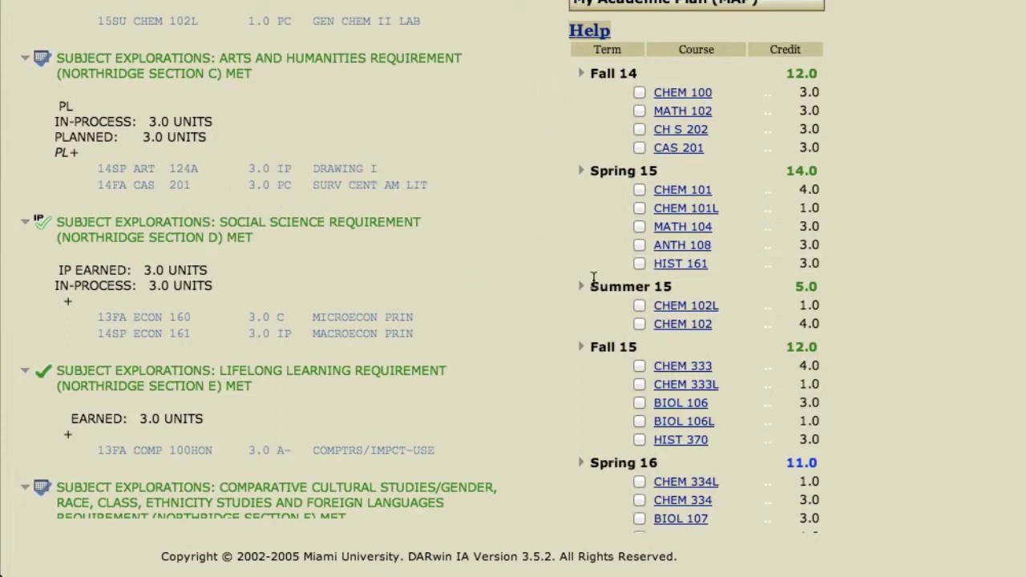
pyautogui.scroll(1, 540, 293)
pyautogui.scroll(-6, 541, 296)
pyautogui.scroll(-6, 541, 303)
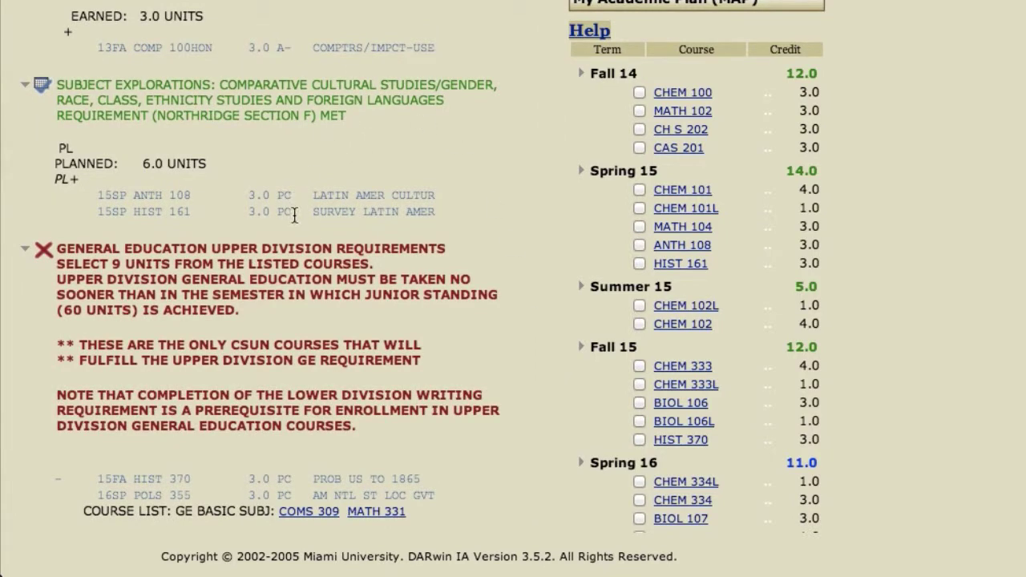
pyautogui.scroll(2, 507, 229)
# Step: Review the General Education upper division requirement, checking its planned courses and the list of eligible courses
pyautogui.scroll(-10, 506, 229)
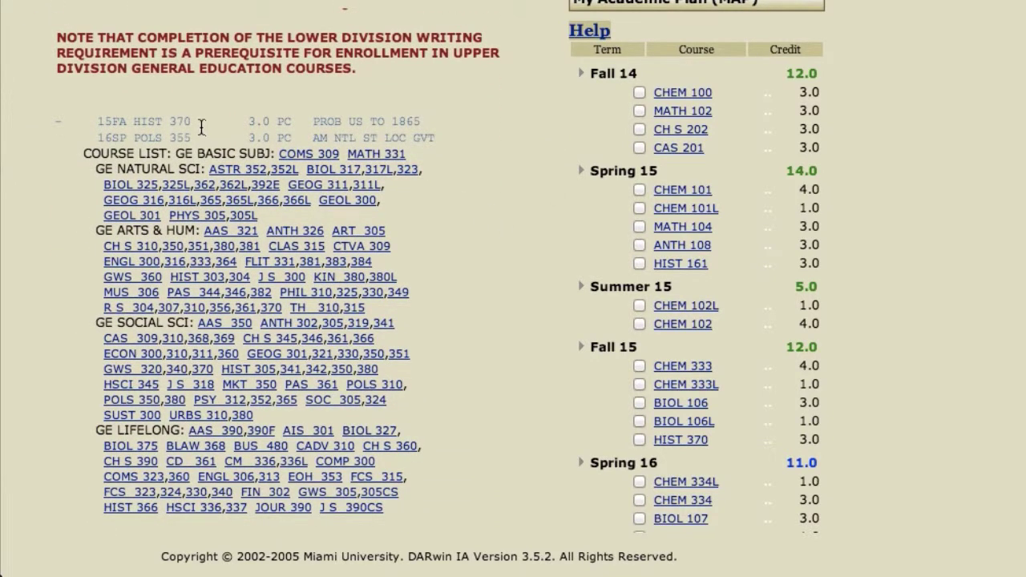
pyautogui.scroll(-1, 202, 134)
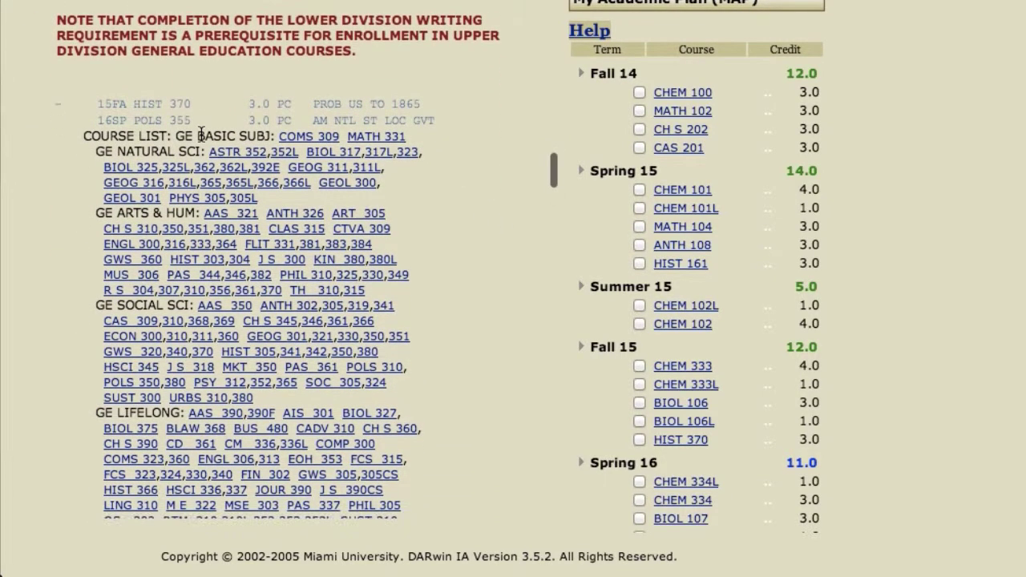
pyautogui.scroll(2, 201, 134)
pyautogui.scroll(4, 201, 134)
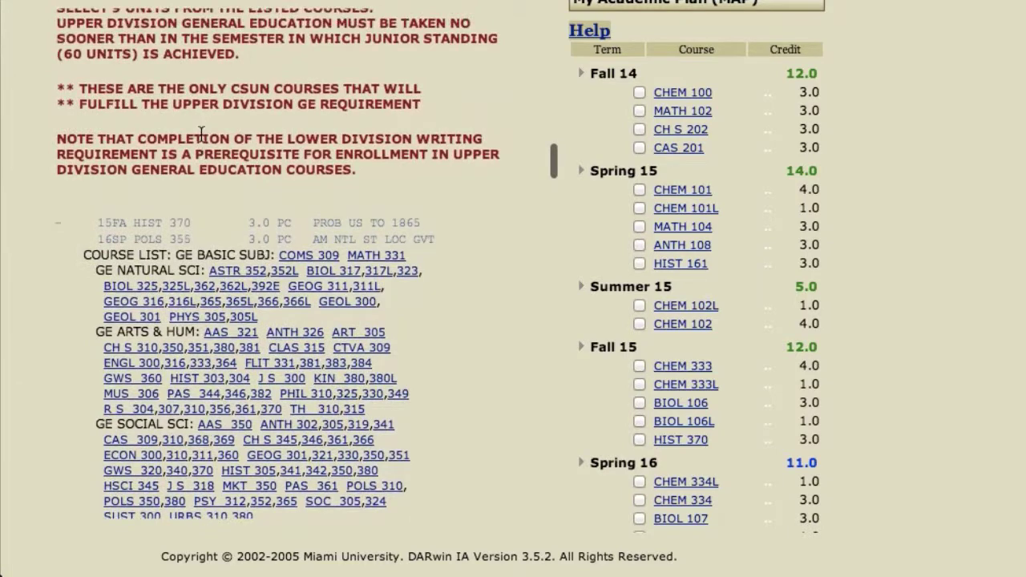
pyautogui.scroll(-6, 202, 137)
pyautogui.scroll(-15, 201, 140)
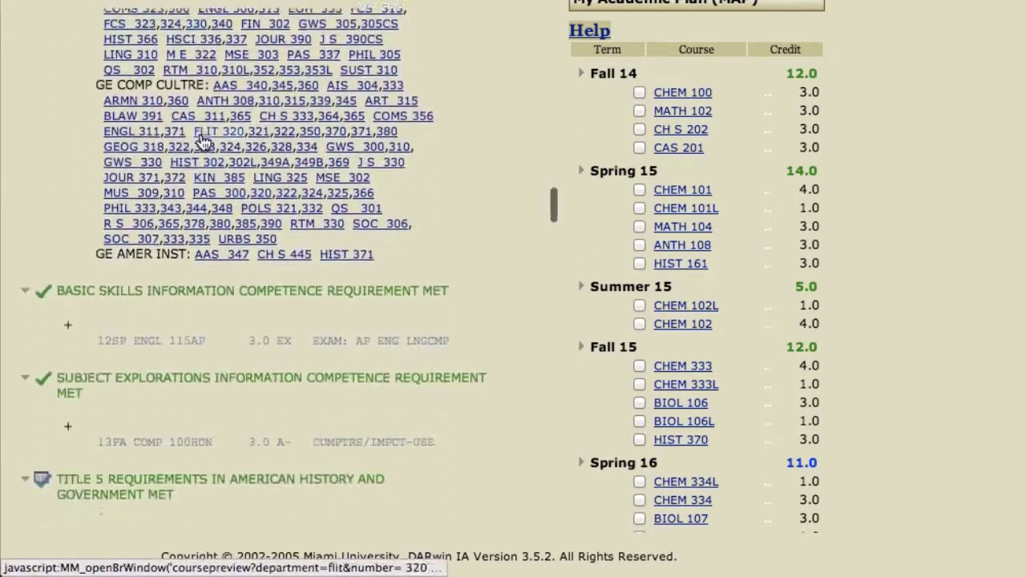
# Step: Check the planned courses under the Title 5 American History and Government requirements and the Writing Skills requirements
pyautogui.scroll(-2, 201, 134)
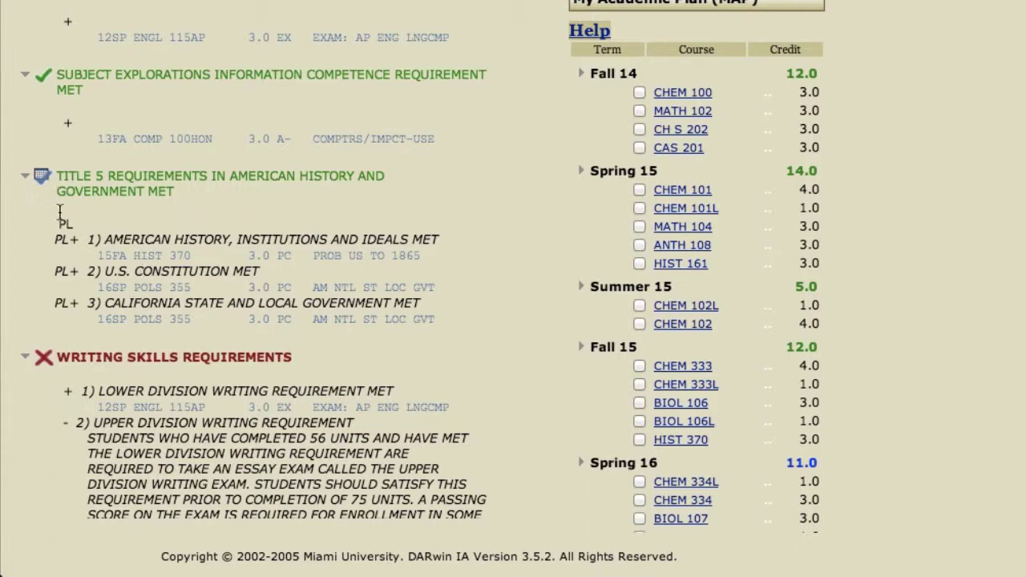
pyautogui.scroll(2, 488, 282)
pyautogui.scroll(-5, 489, 283)
# Step: Examine the Biology BA core requirements and the Molecular, Cellular and Physiological Biology course list
pyautogui.scroll(-15, 489, 286)
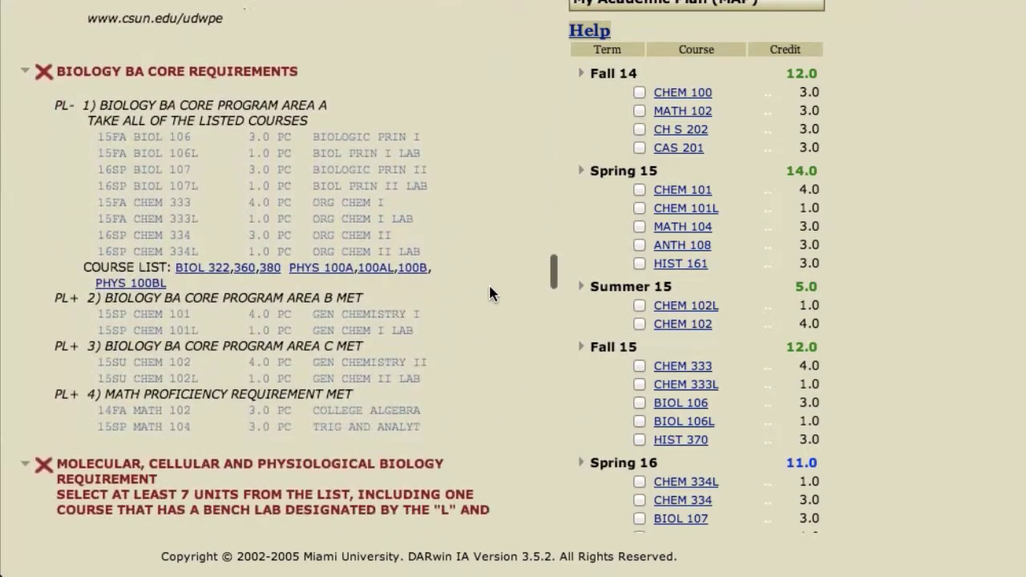
pyautogui.scroll(-1, 488, 282)
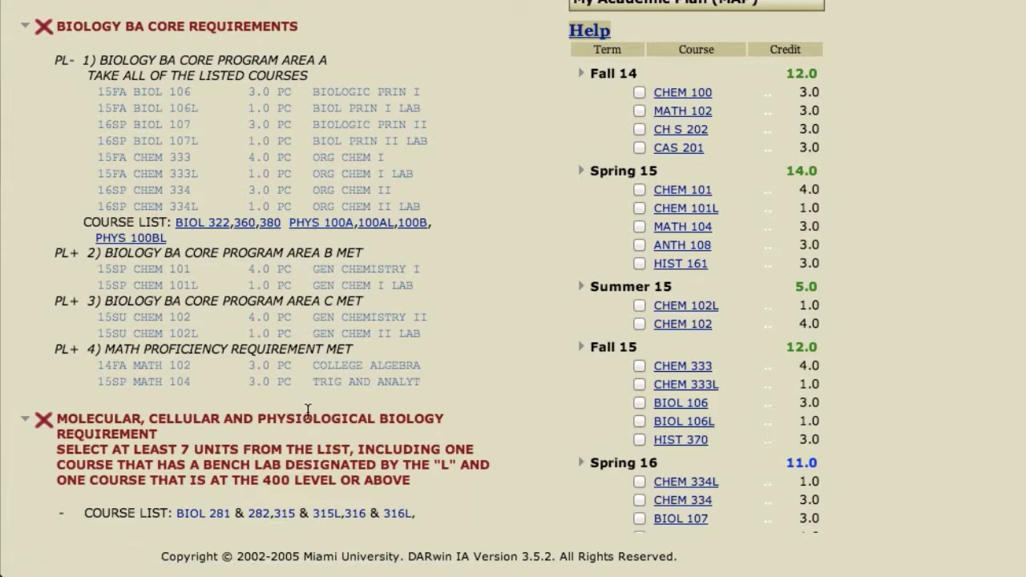
pyautogui.scroll(-7, 514, 352)
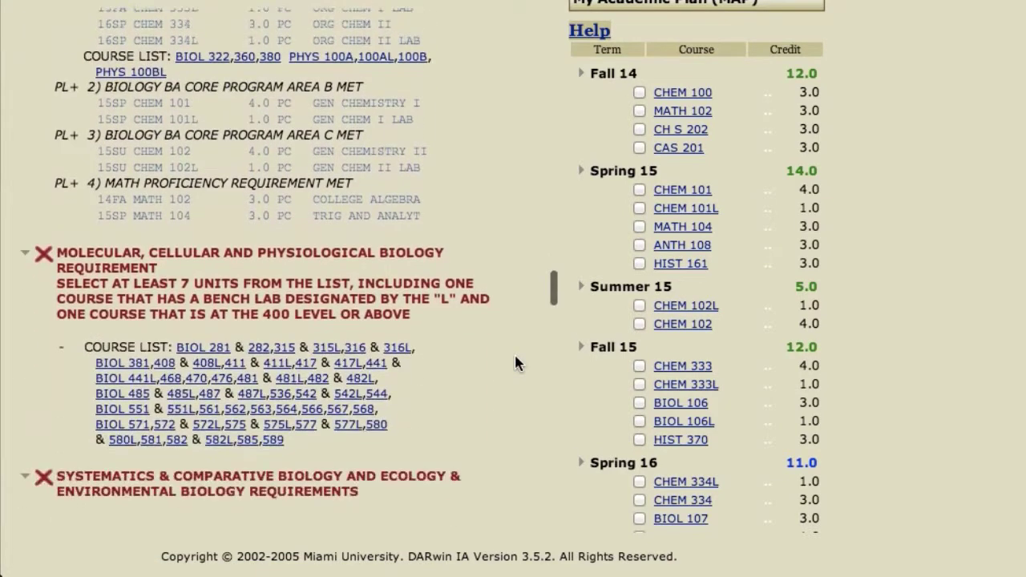
pyautogui.scroll(-3, 515, 356)
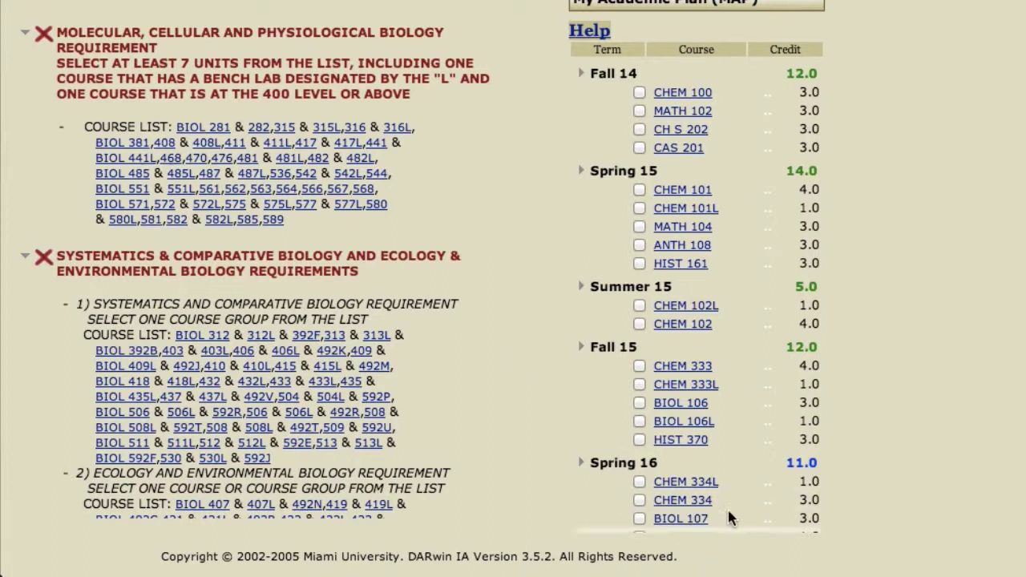
# Step: View the planned terms in My Academic Plan through Spring 16 and the total units planned
pyautogui.hscroll(2, 732, 479)
pyautogui.hscroll(2, 732, 477)
pyautogui.hscroll(-3, 732, 477)
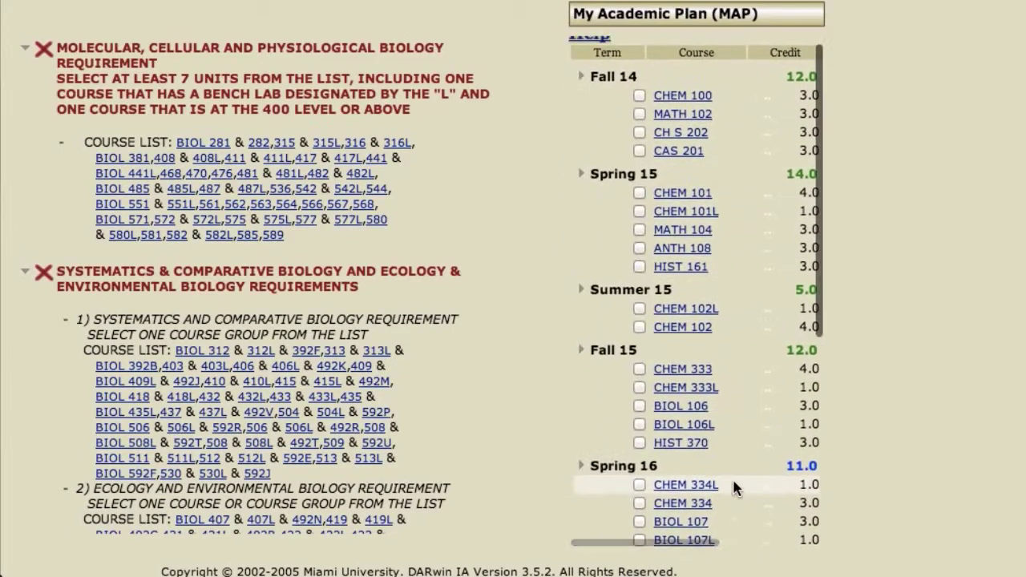
pyautogui.scroll(-5, 731, 477)
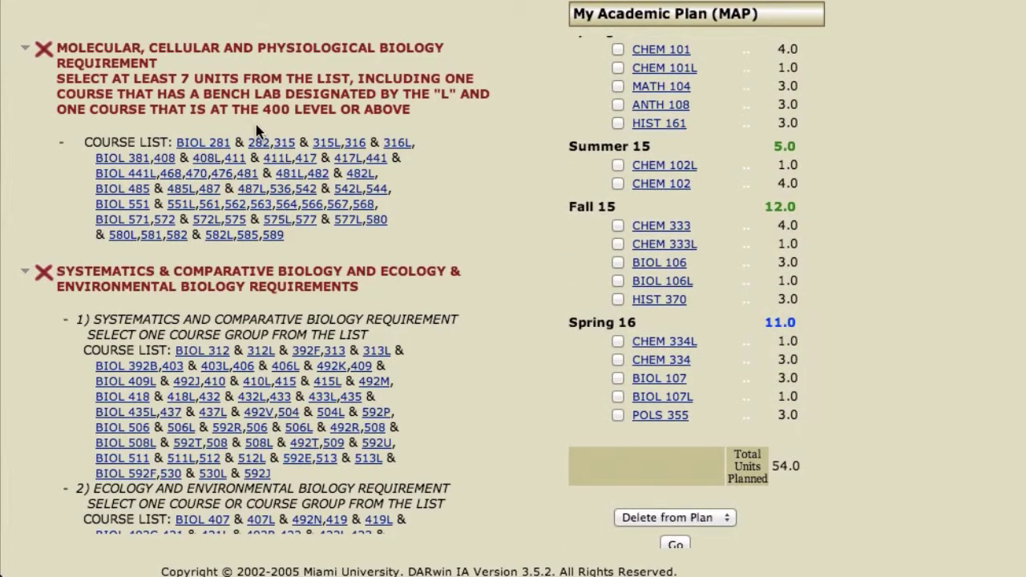
# Step: Look through the Systematics, Ecology and Field Studies Lab requirements and the Biology elective unit requirement
pyautogui.scroll(-5, 224, 415)
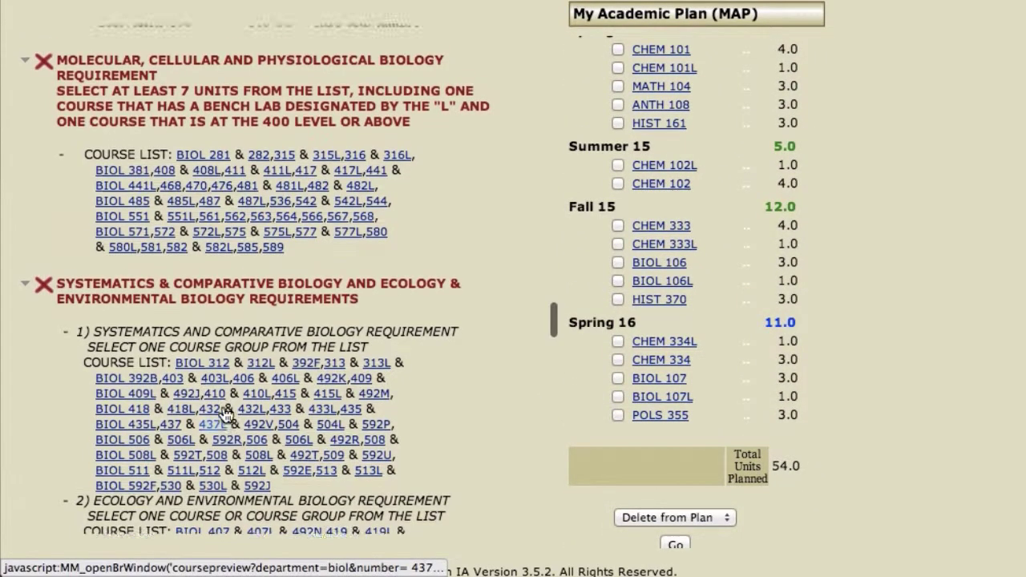
pyautogui.scroll(-10, 225, 414)
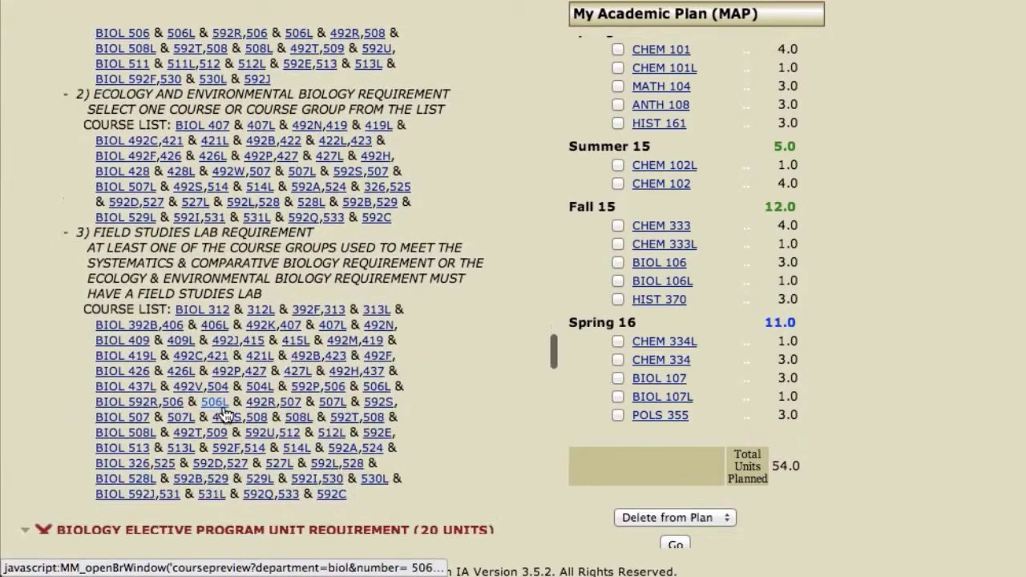
pyautogui.scroll(-13, 225, 406)
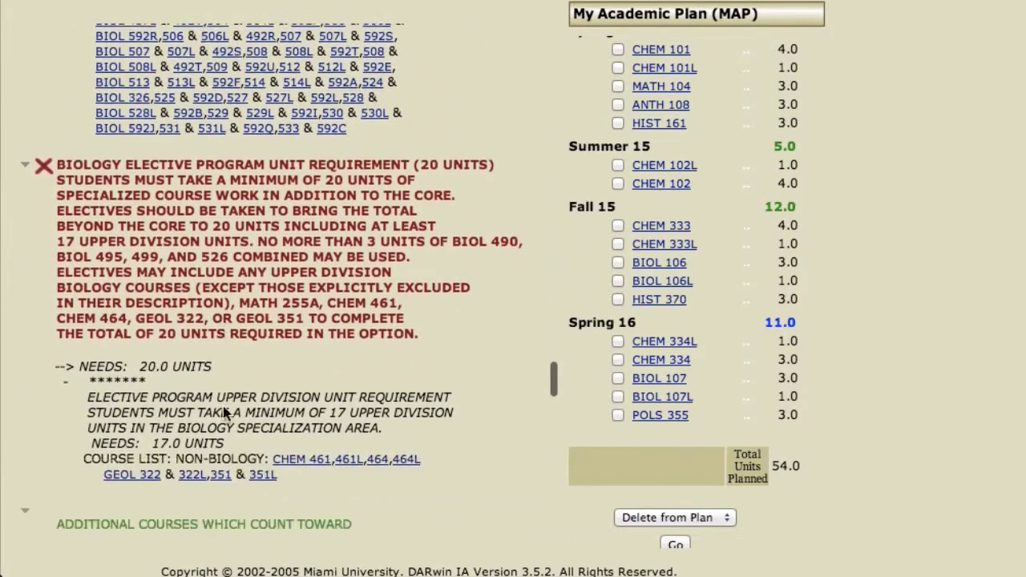
# Step: Review the additional courses and the Bachelor of Arts unit, residence and GPA requirements for graduation
pyautogui.scroll(-13, 223, 406)
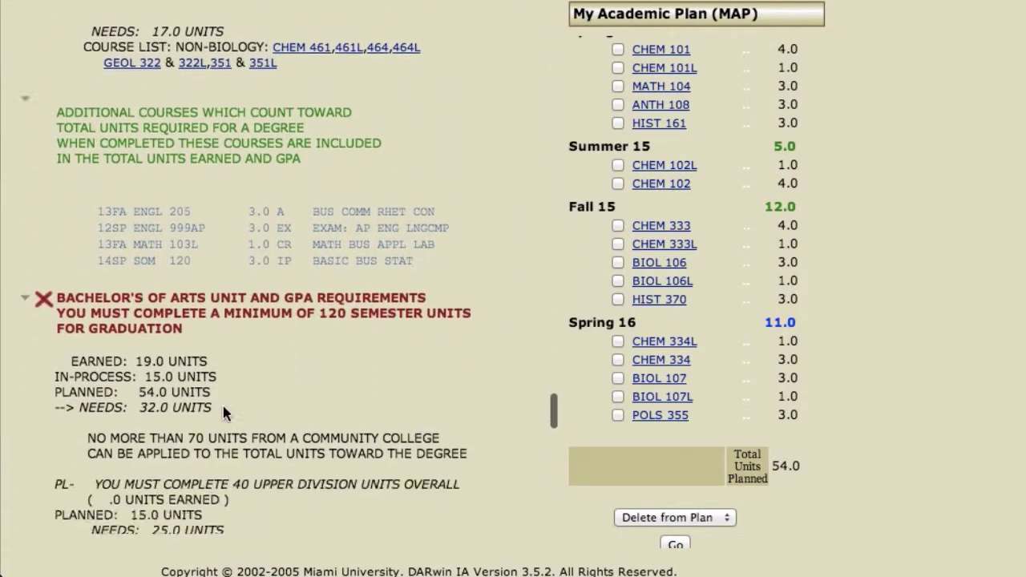
pyautogui.scroll(-1, 223, 406)
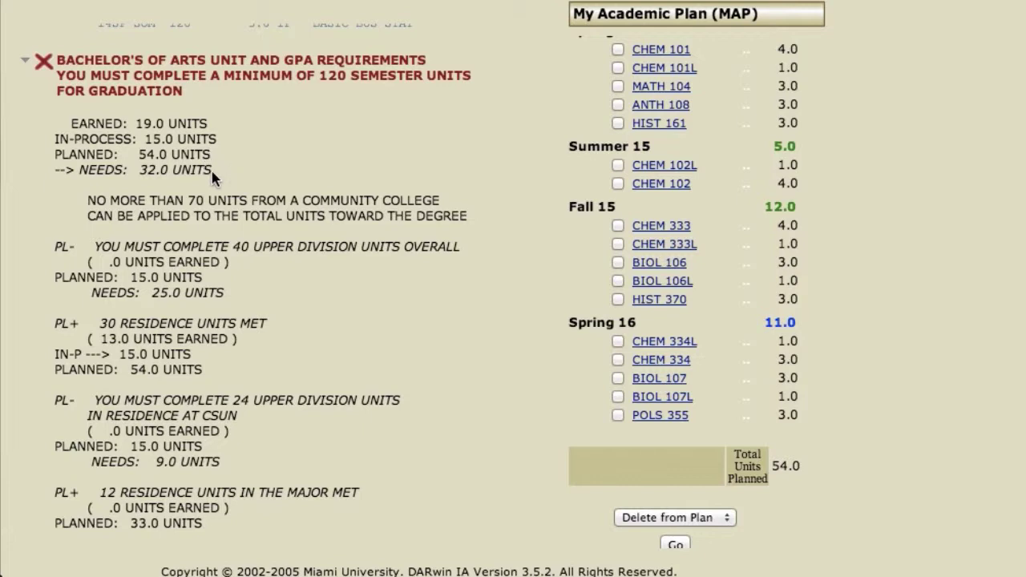
pyautogui.scroll(1, 304, 314)
pyautogui.scroll(-5, 305, 314)
pyautogui.scroll(-1, 307, 318)
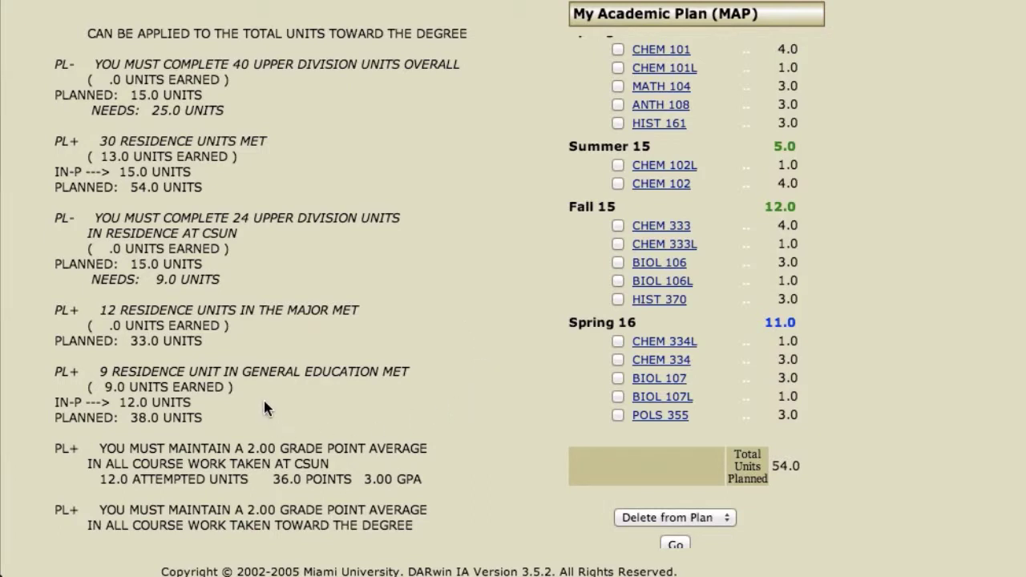
pyautogui.scroll(1, 265, 401)
pyautogui.scroll(-7, 264, 407)
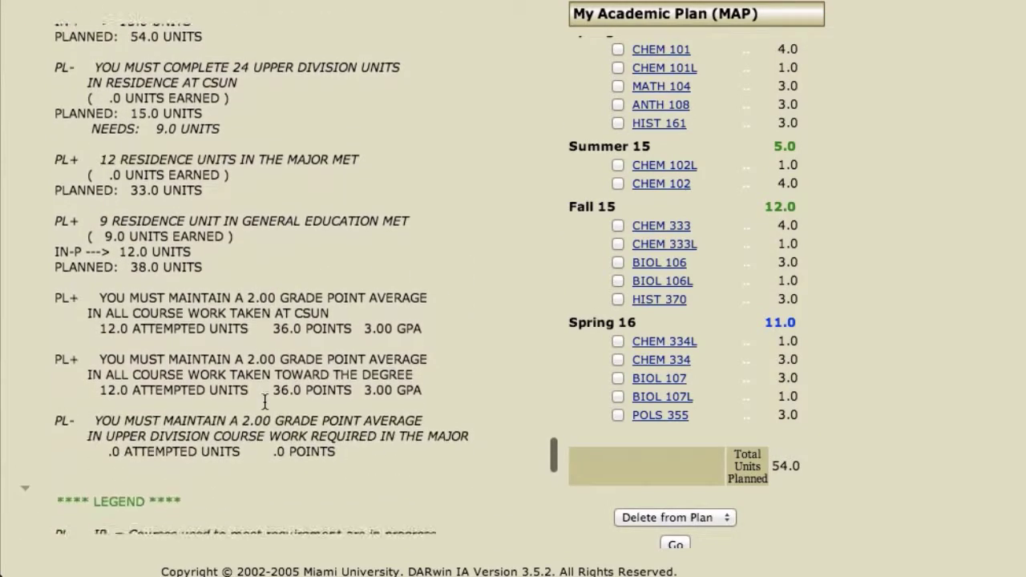
pyautogui.scroll(-3, 265, 397)
pyautogui.scroll(1, 273, 377)
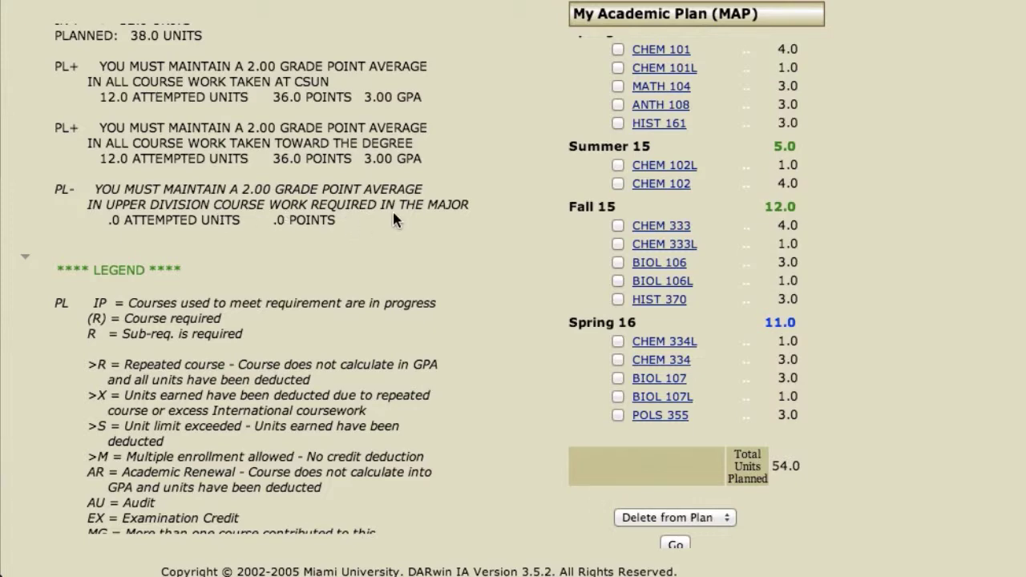
# Step: Read the report's legend, the student responsibilities and the closing Degree Progress Report information
pyautogui.scroll(1, 426, 223)
pyautogui.scroll(-5, 427, 223)
pyautogui.scroll(-10, 429, 230)
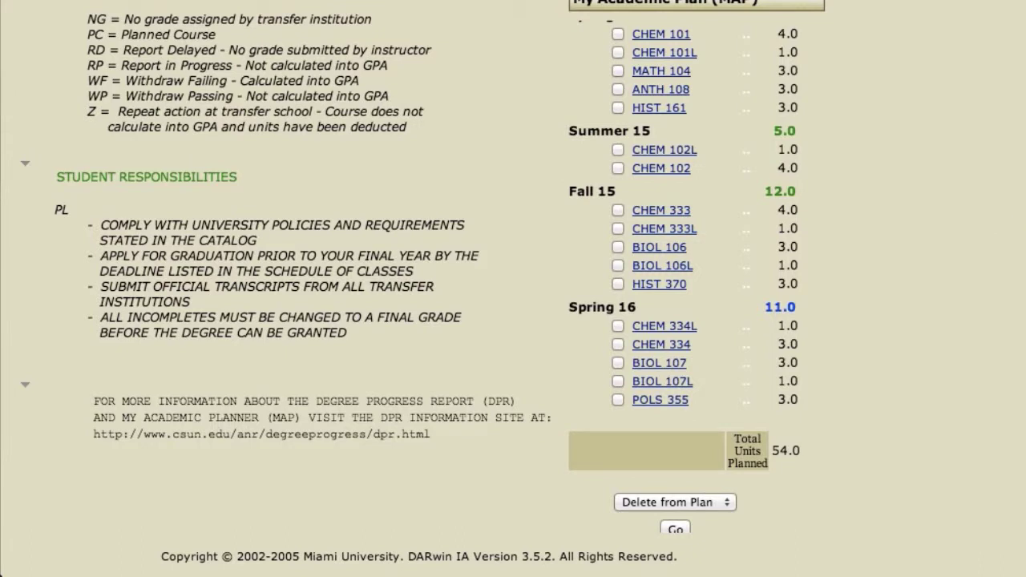
pyautogui.scroll(3, 513, 288)
pyautogui.scroll(-3, 513, 288)
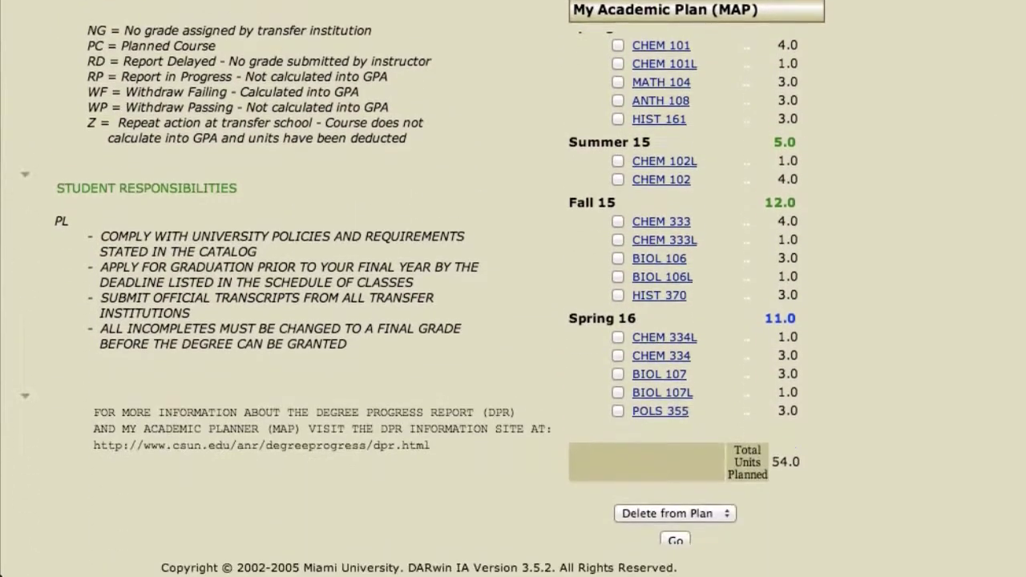